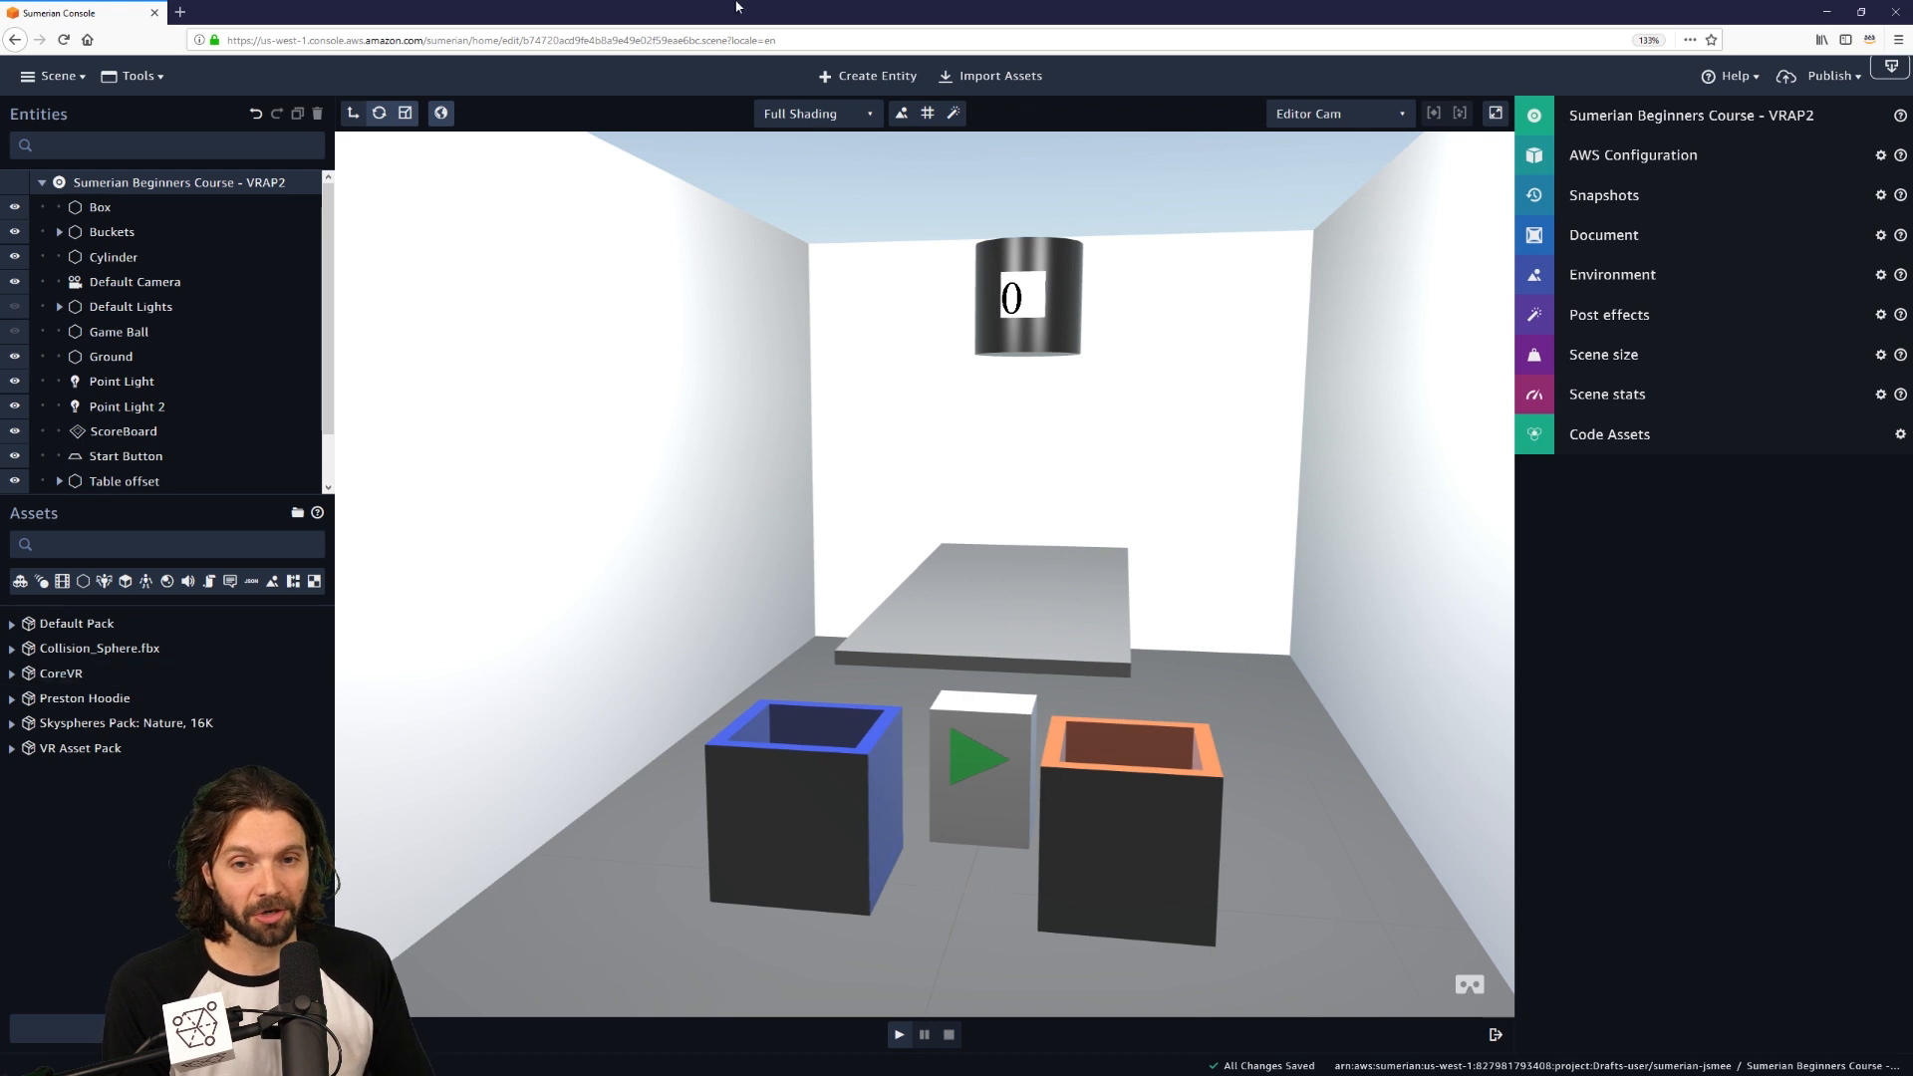
Open the Import Asset library from Import Assets in the top toolbar.
click(994, 77)
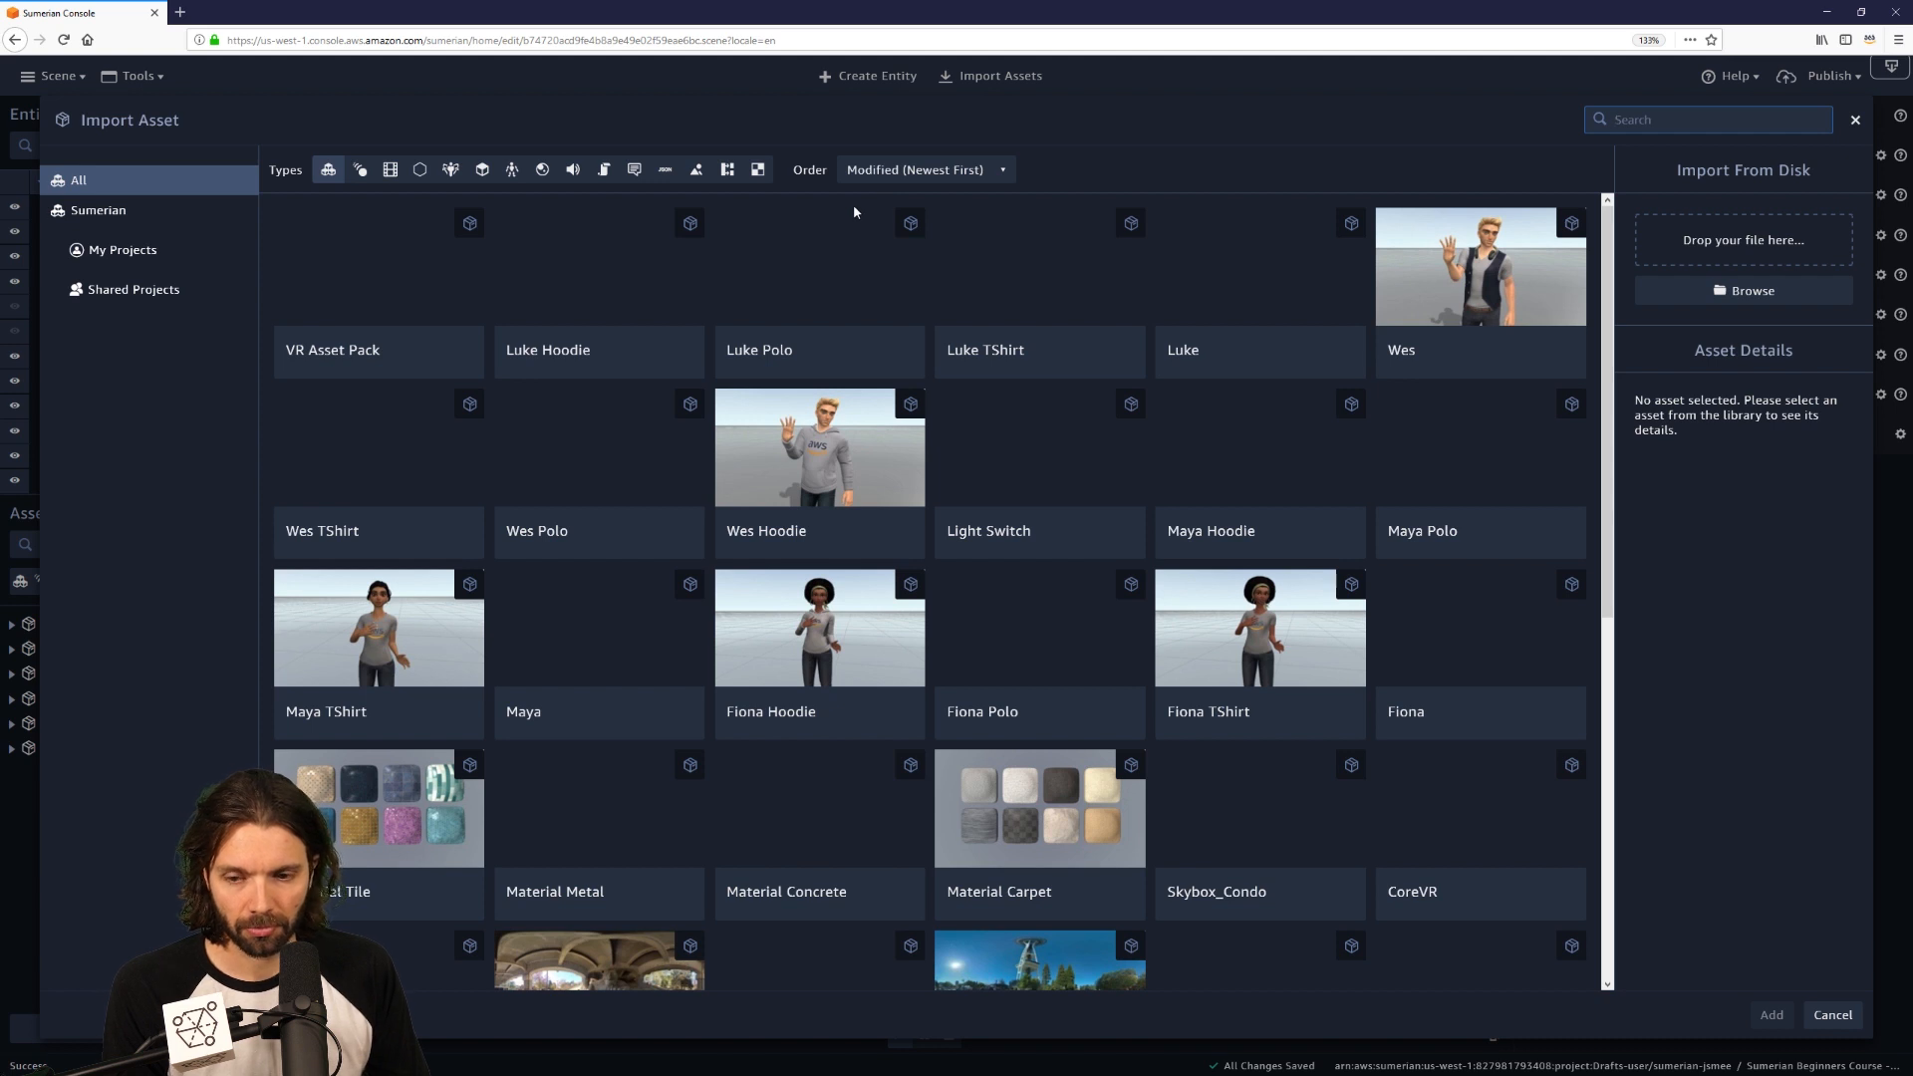
Select the VR Asset Pack card and add it to the project.
click(377, 288)
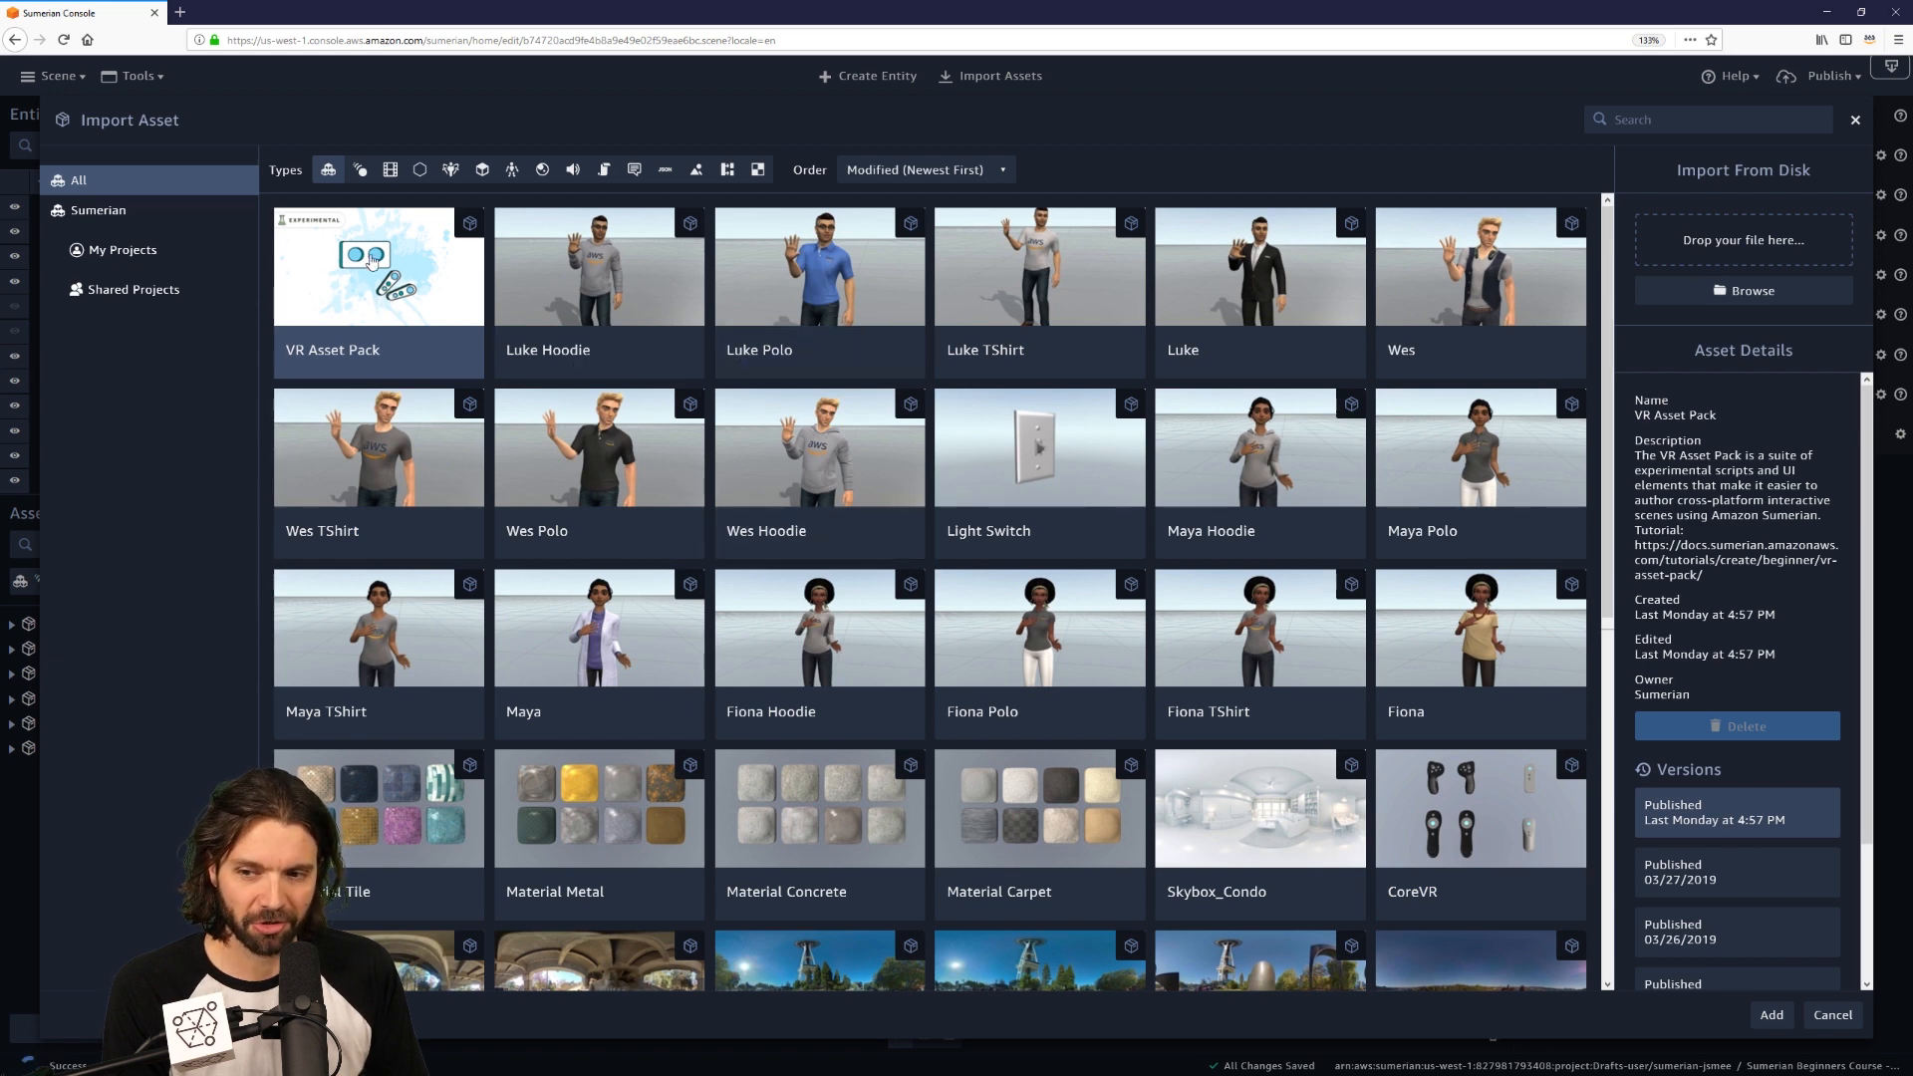
click(1771, 1015)
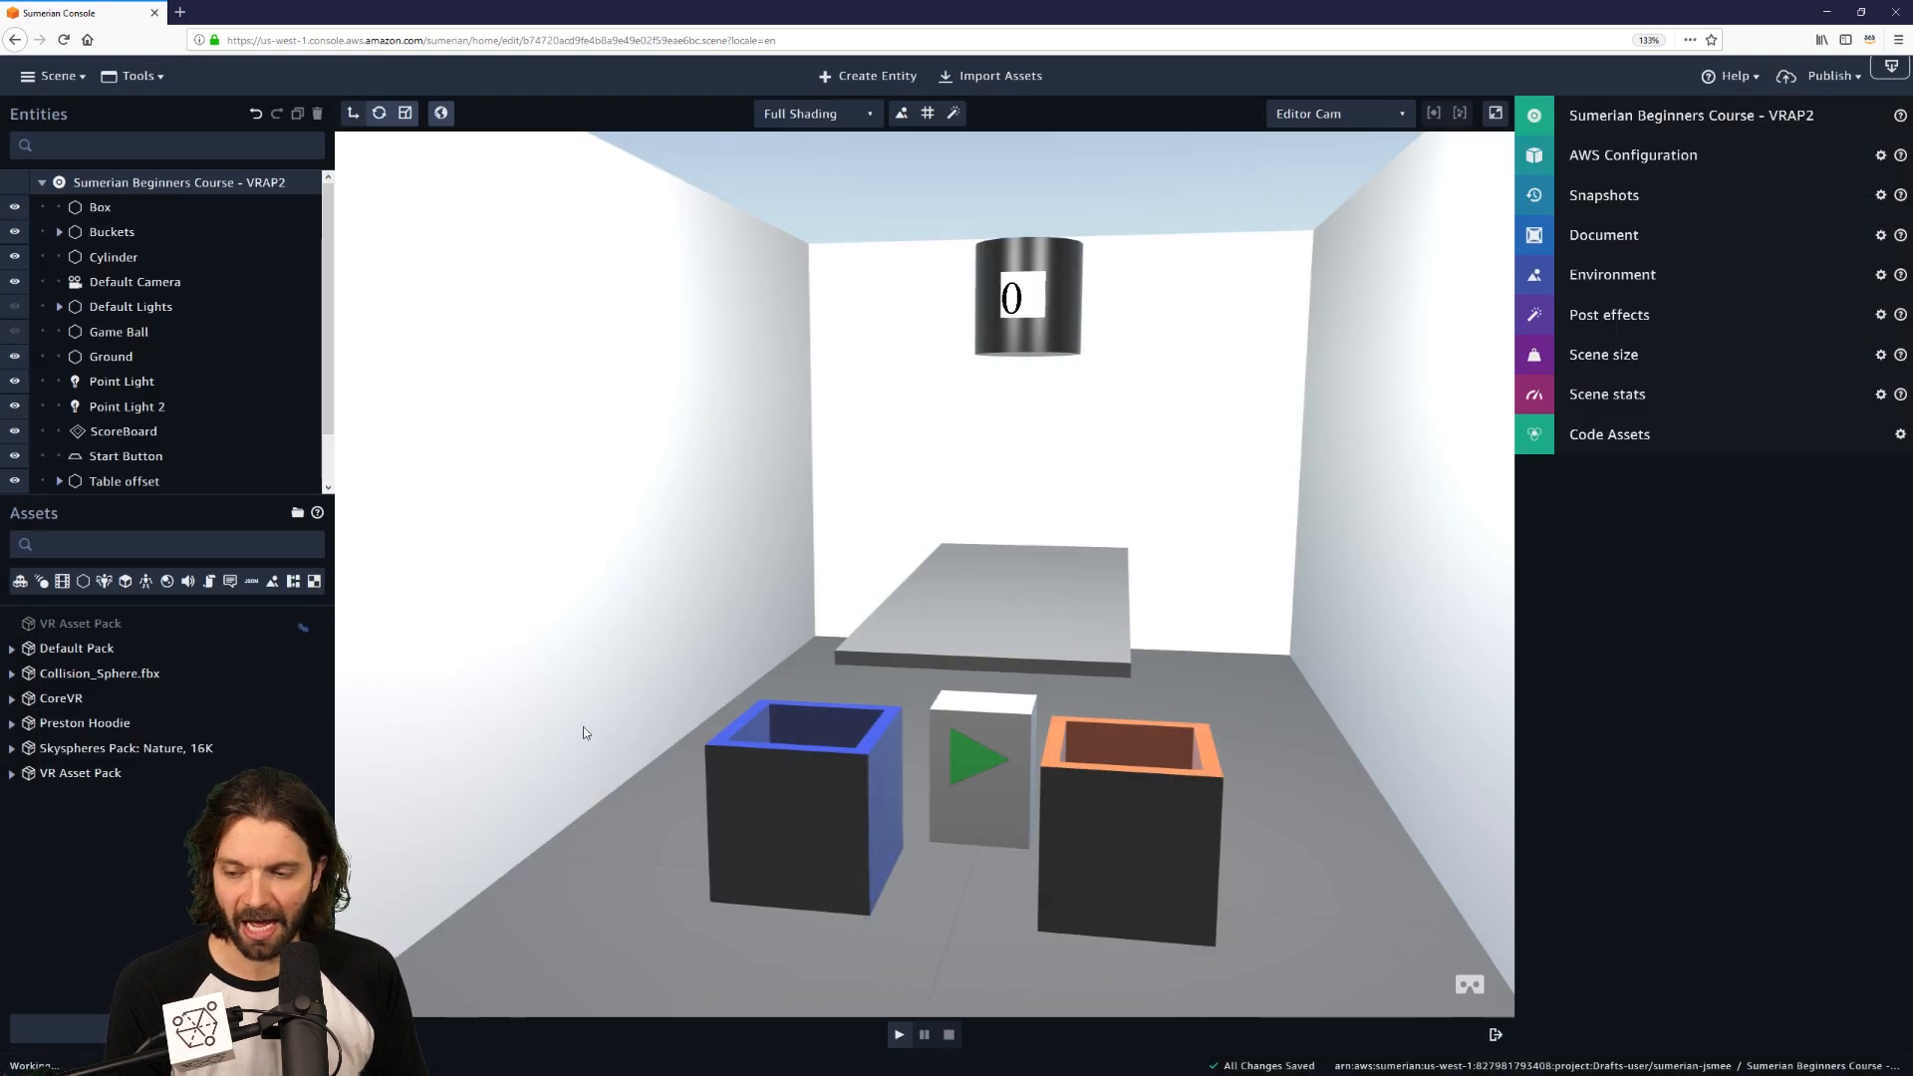
Enlarge the Entities and Assets panels and select VRCameraRig under the VR Asset Pack.
scroll(99, 757, down, 5)
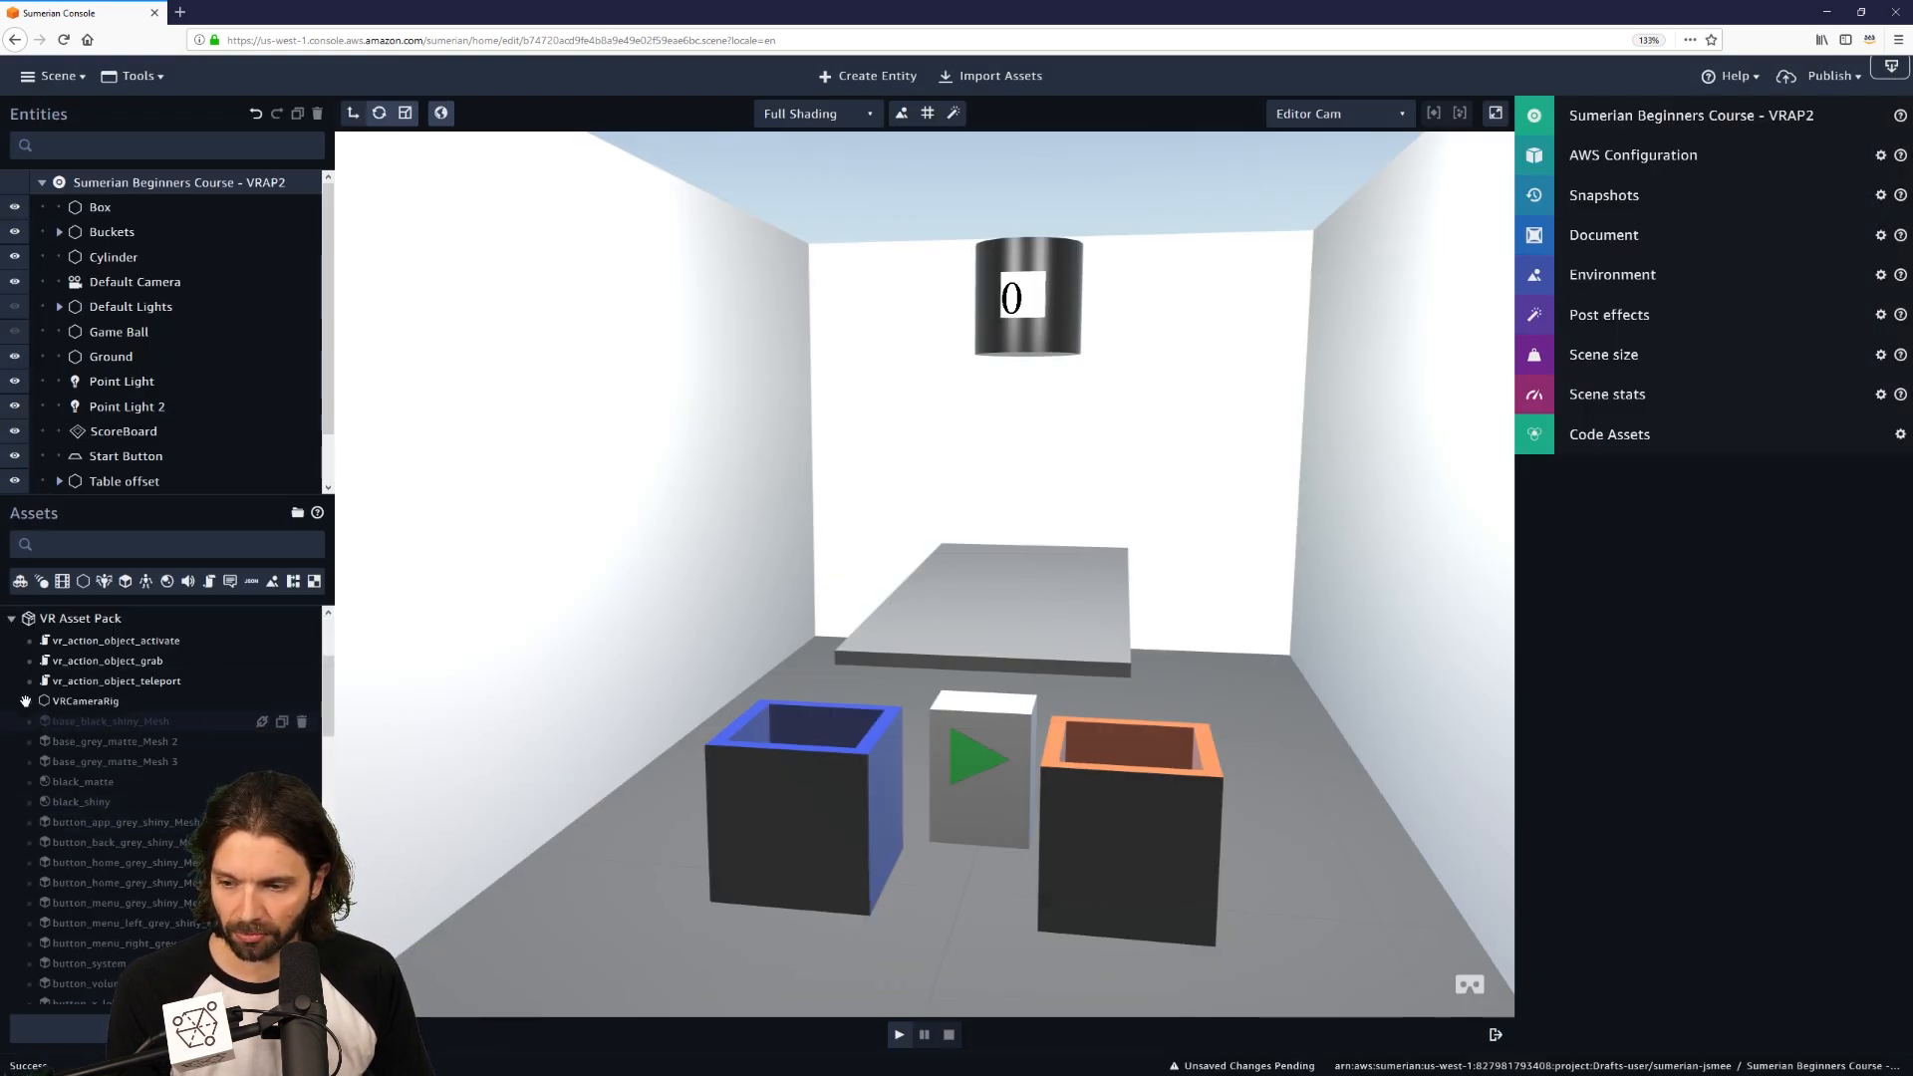
scroll(18, 684, up, 5)
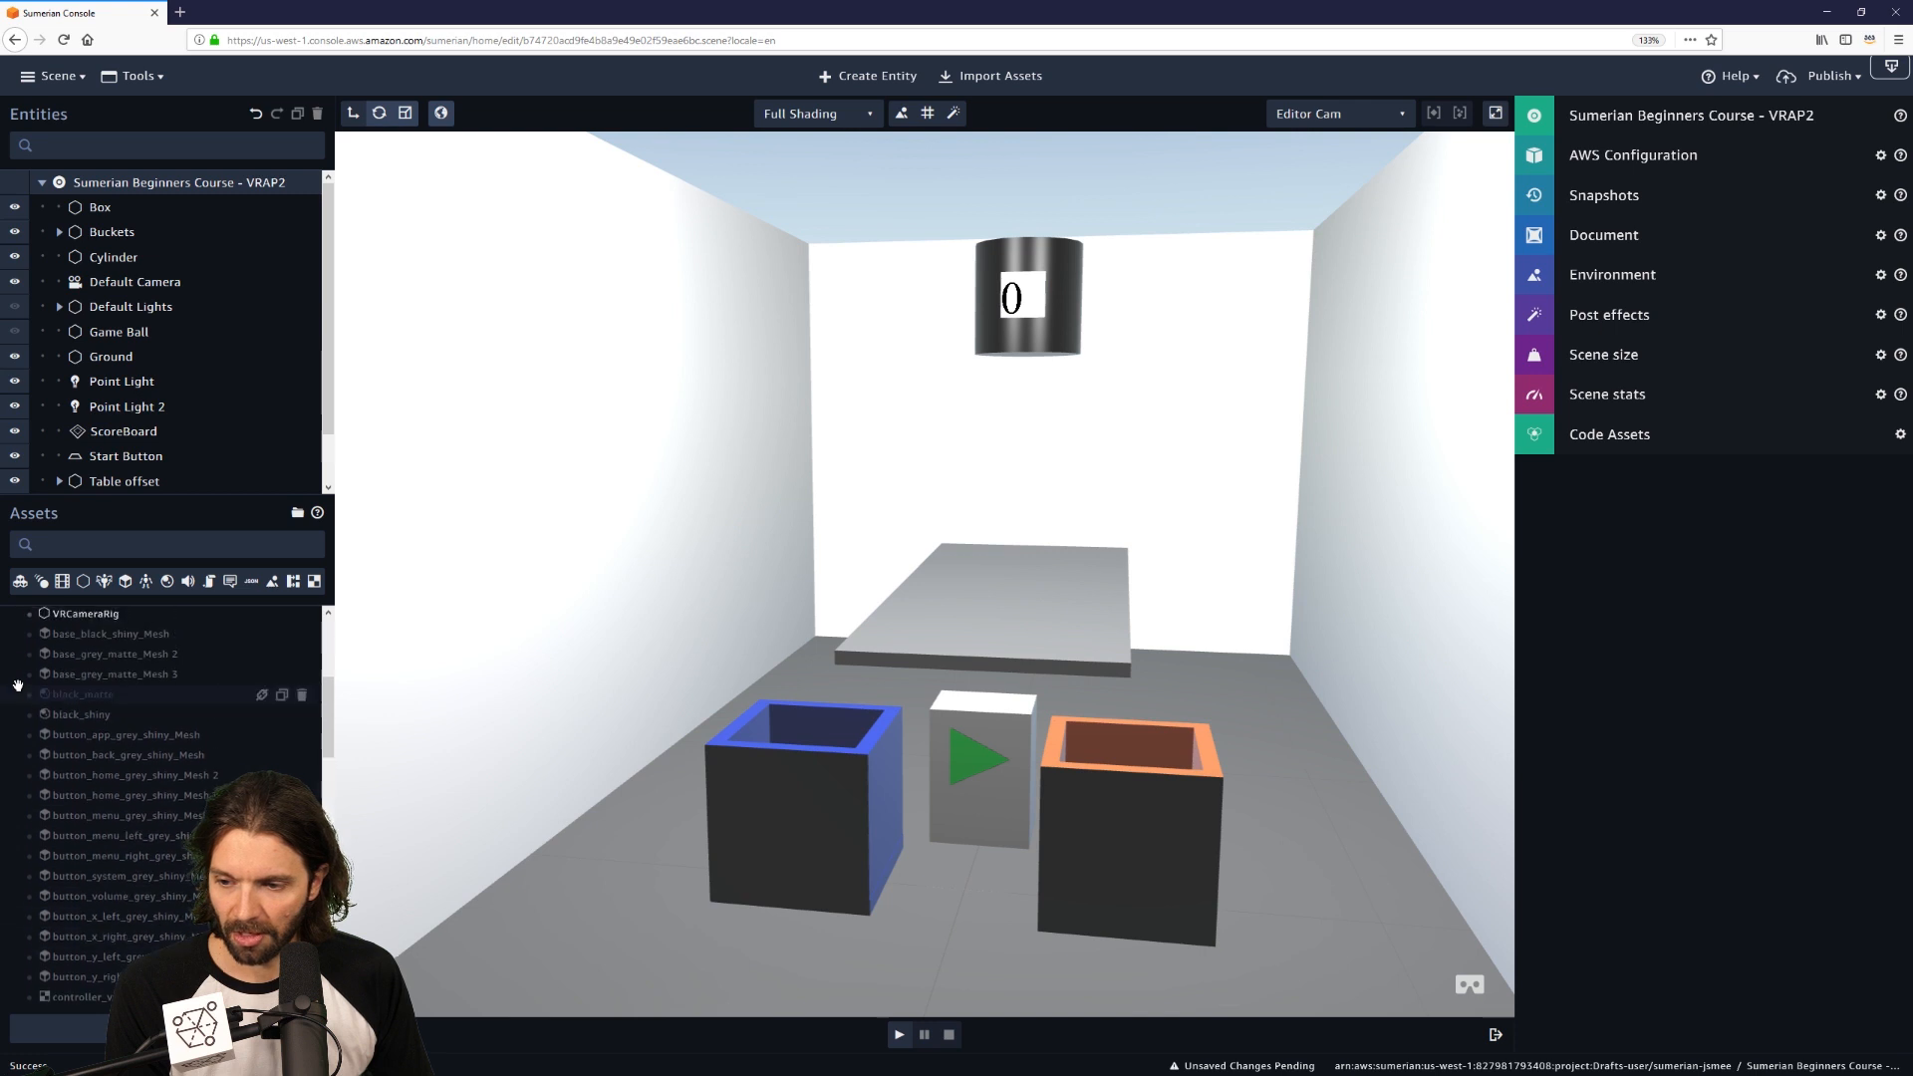
scroll(18, 684, up, 3)
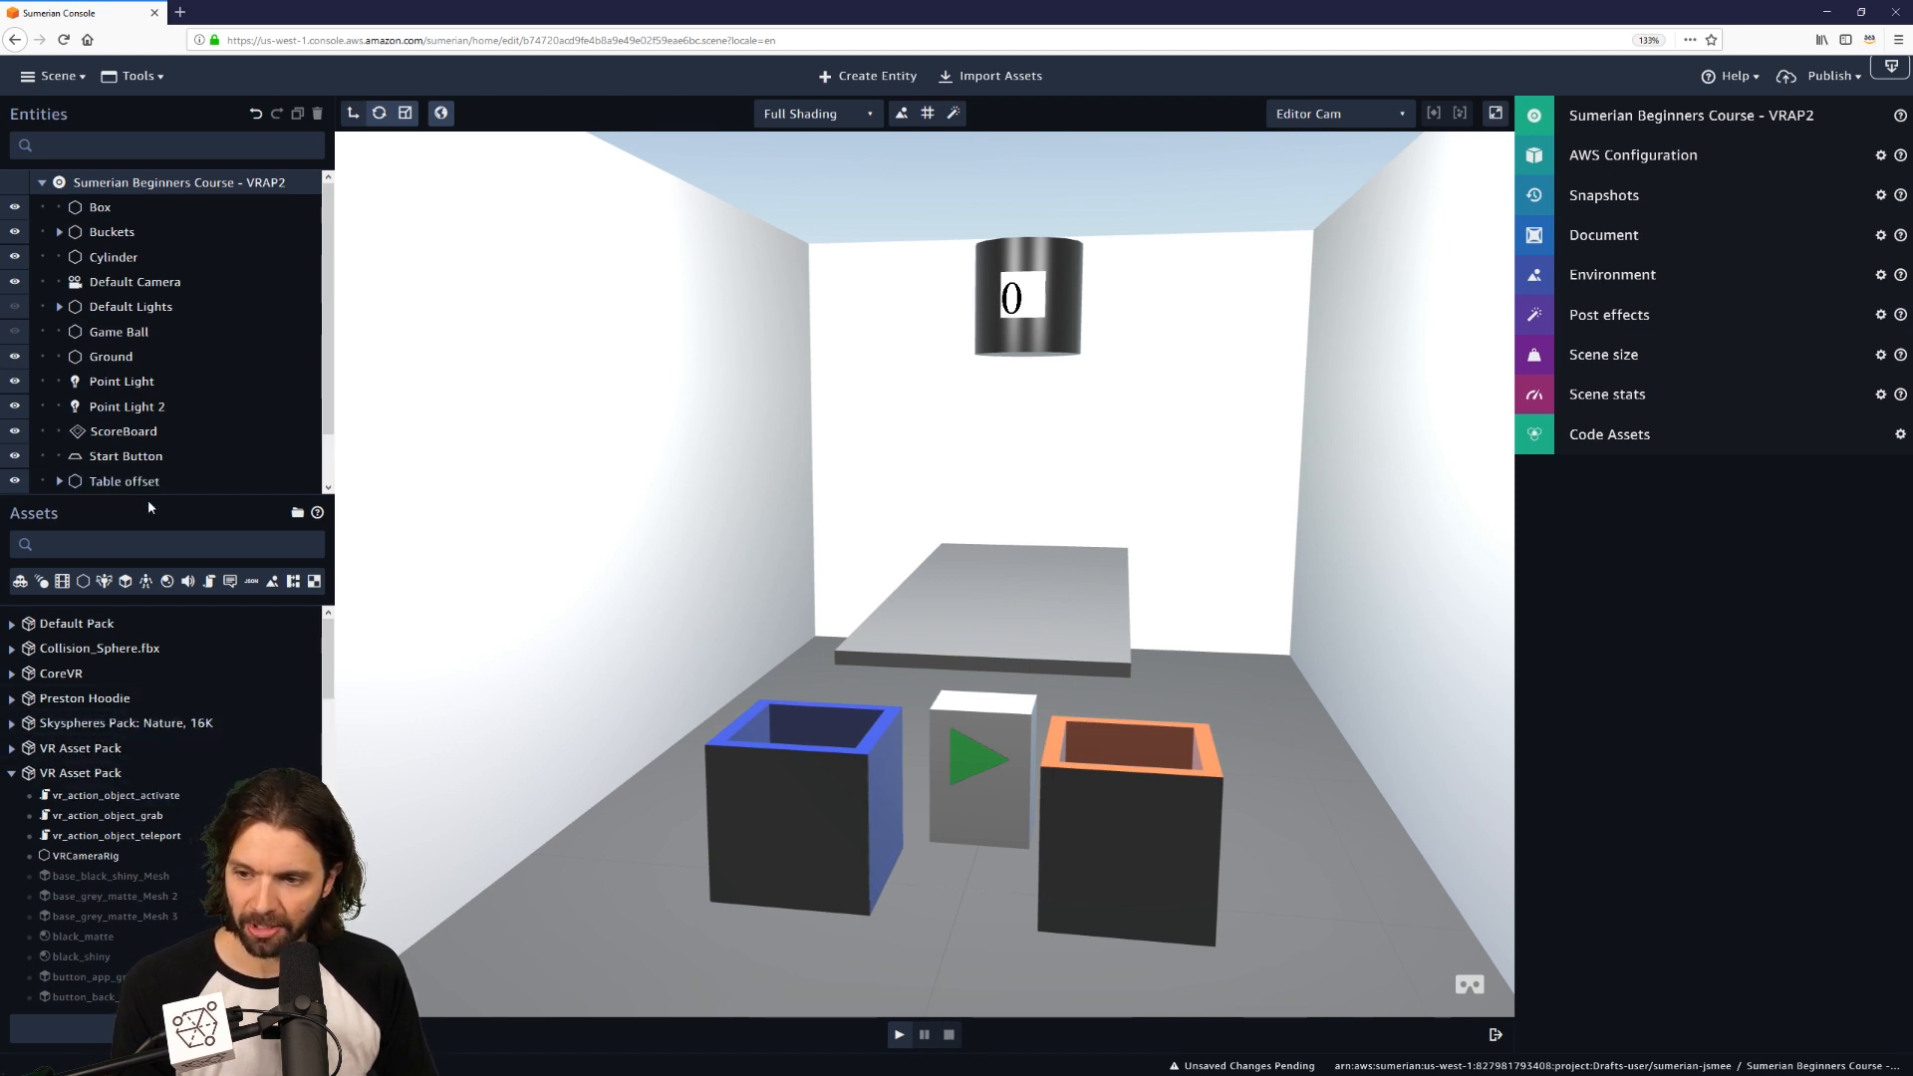
drag(147, 499, 146, 724)
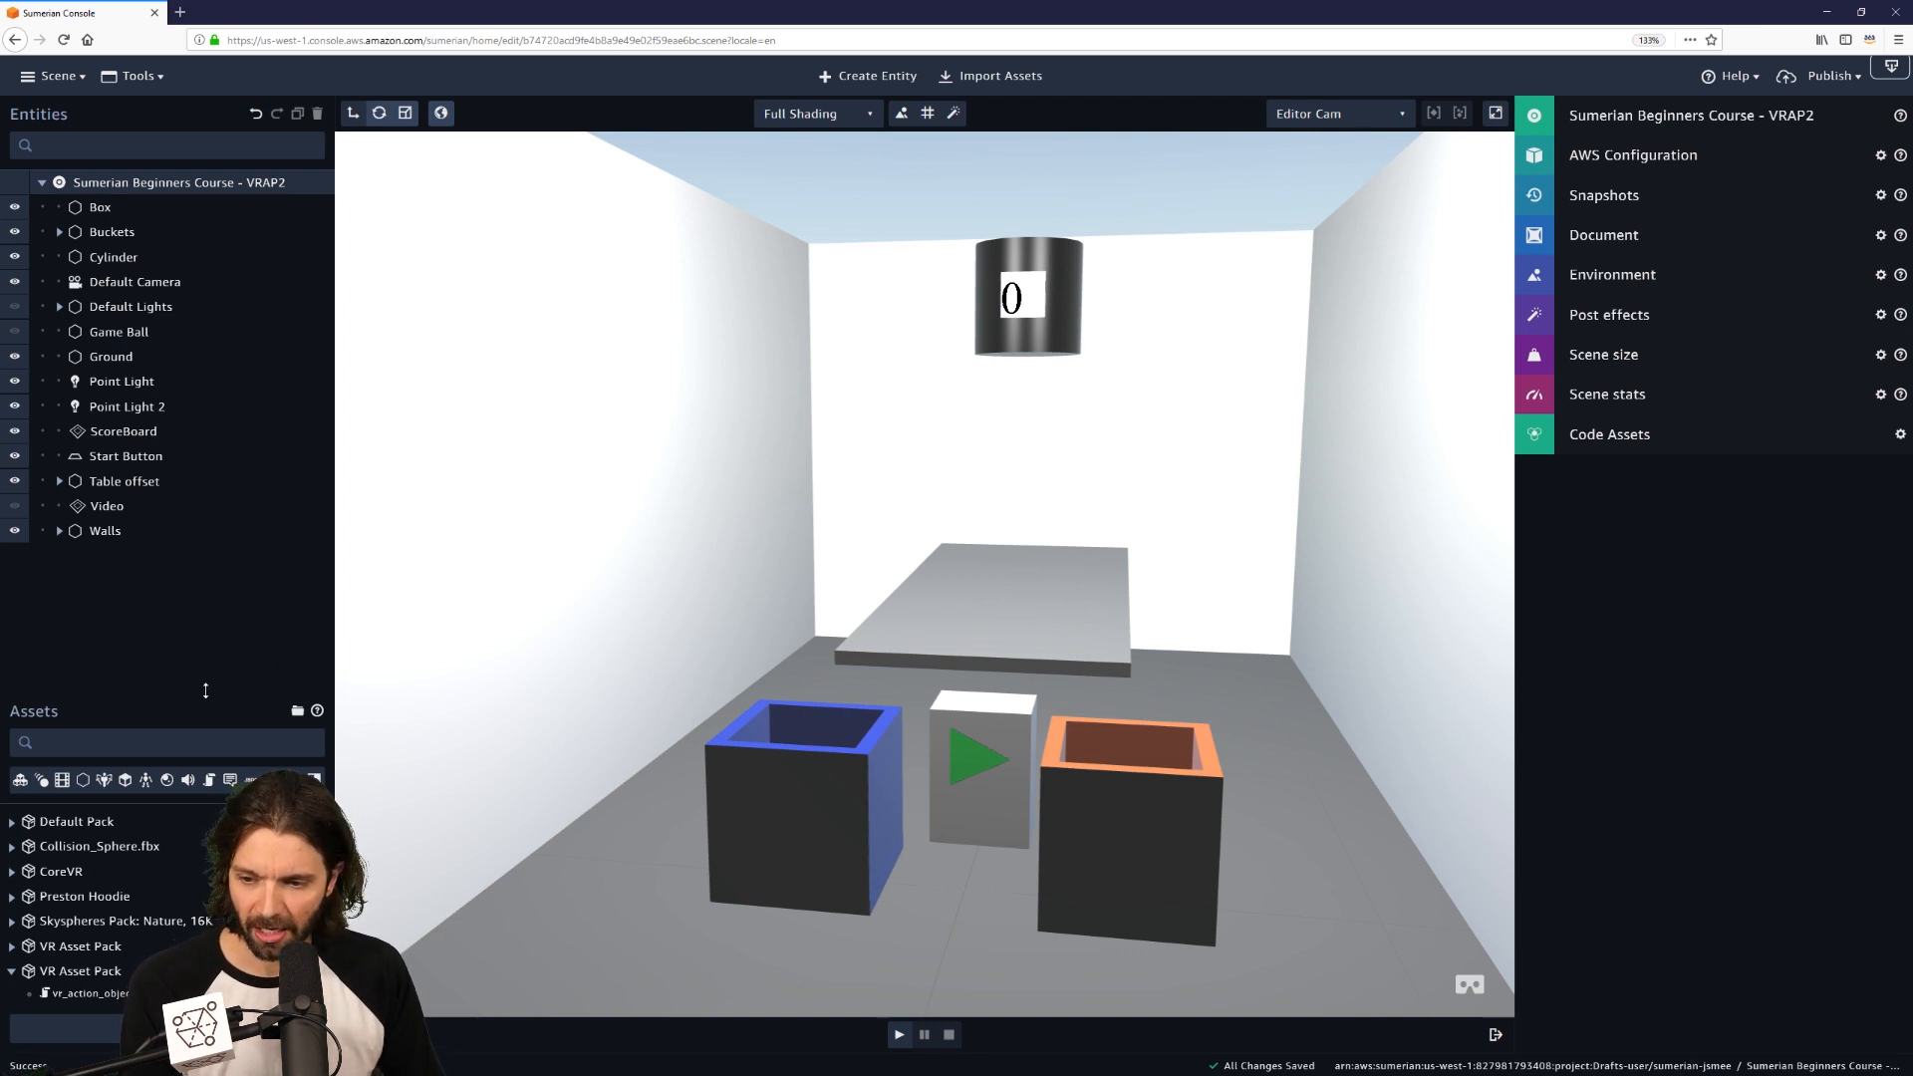
drag(207, 693, 190, 576)
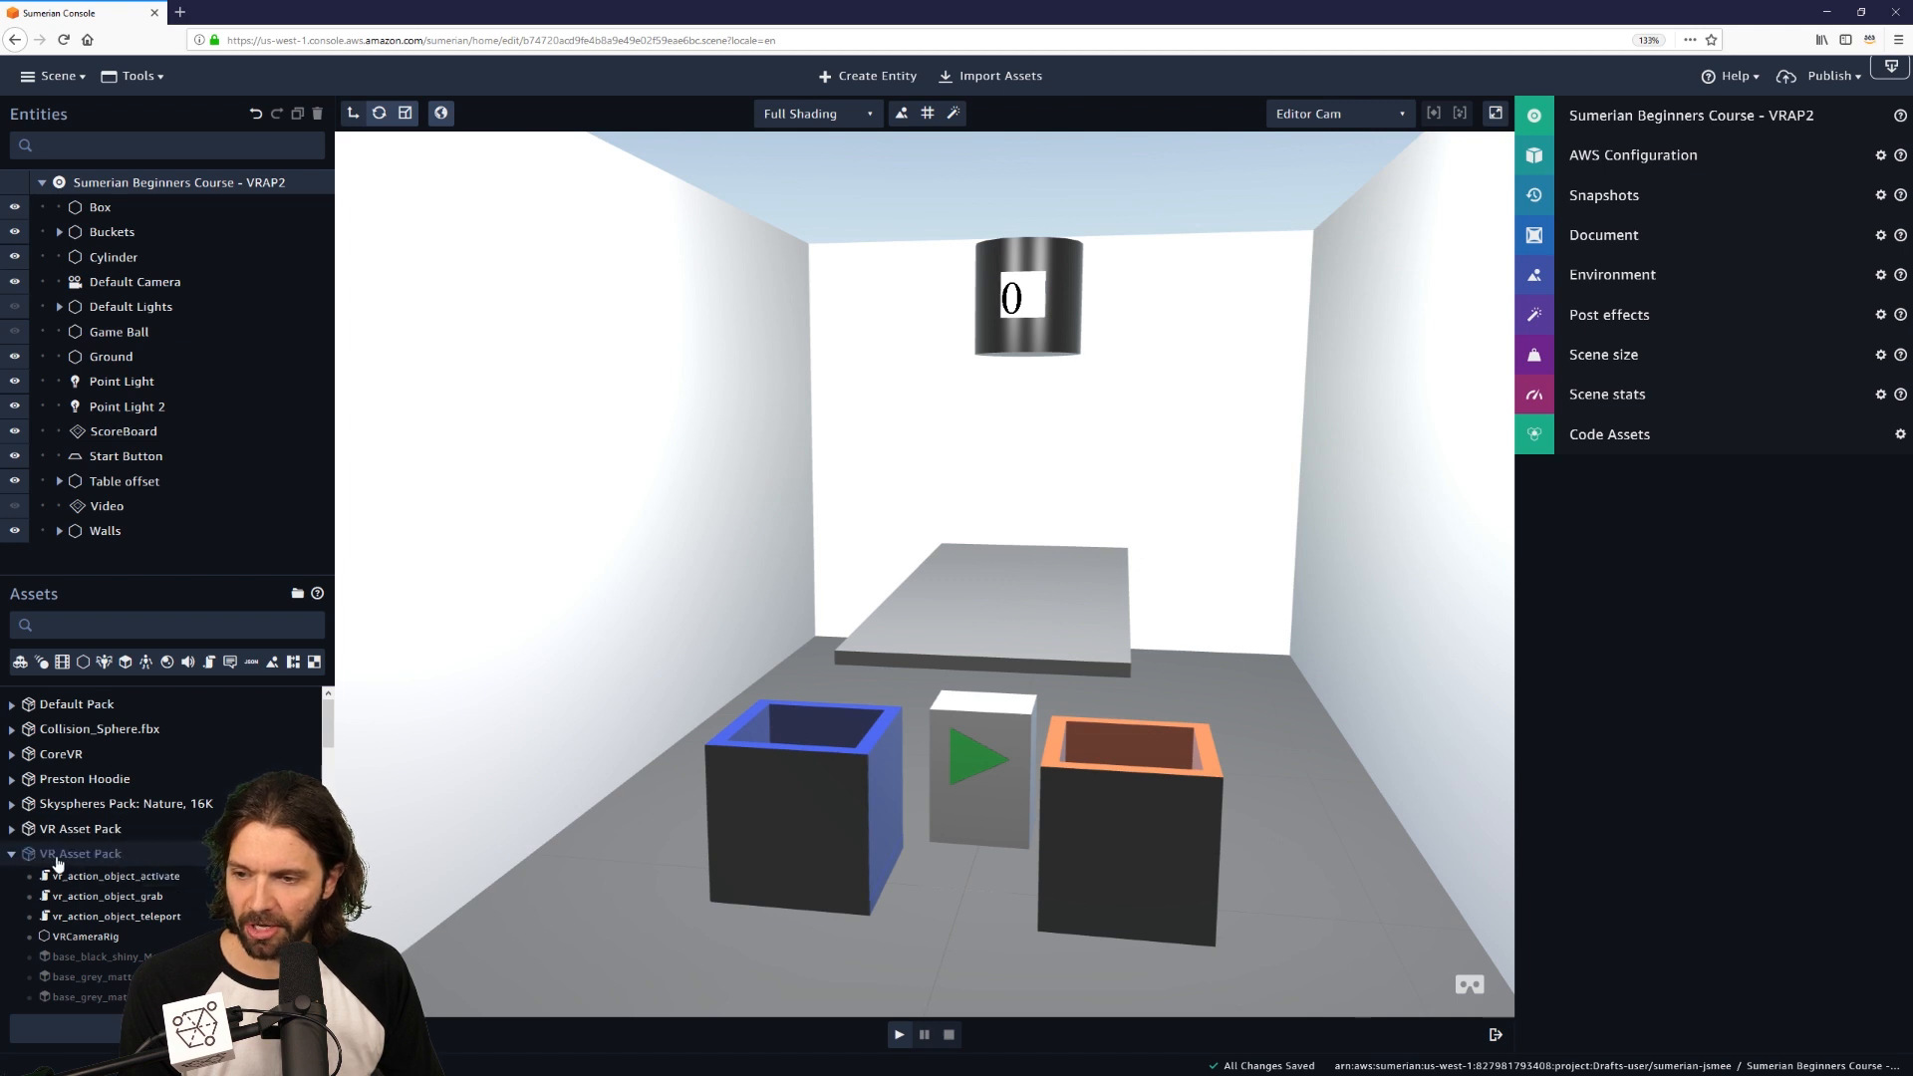
scroll(100, 863, down, 2)
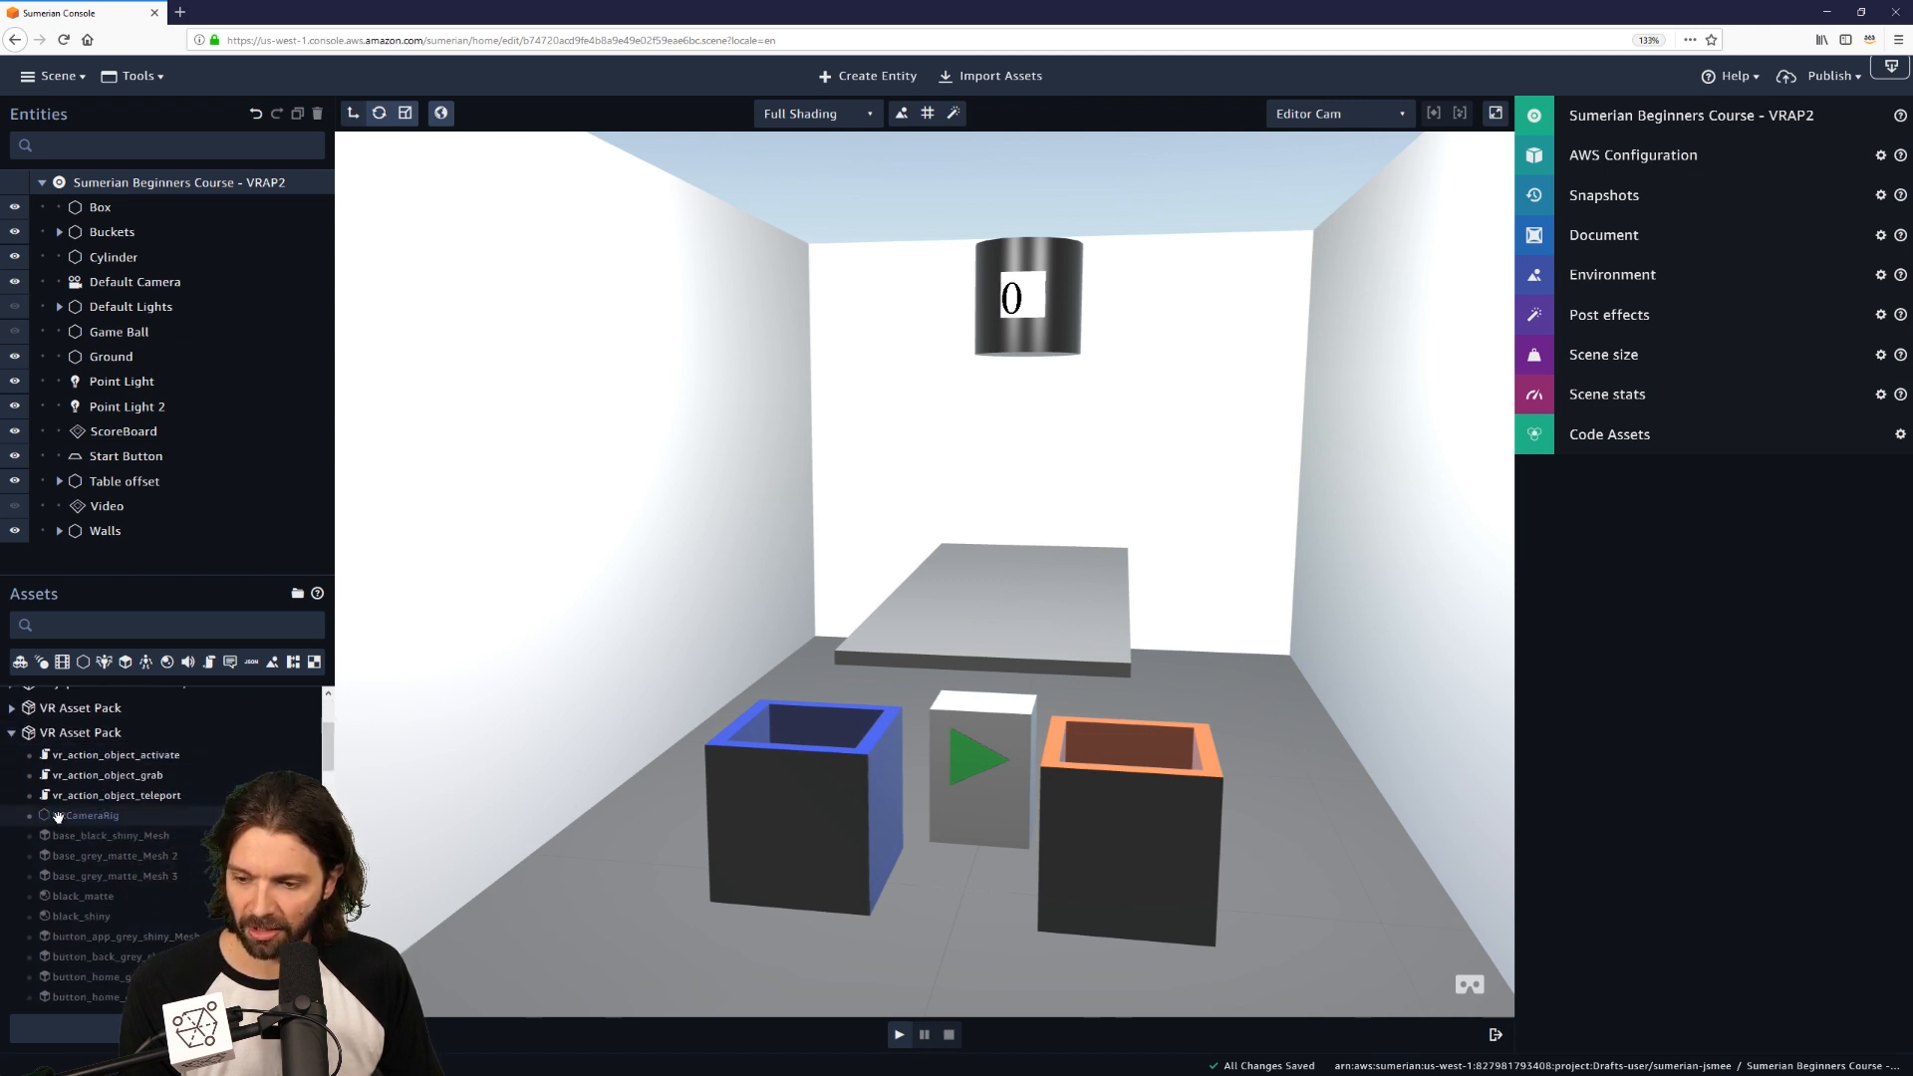
click(57, 816)
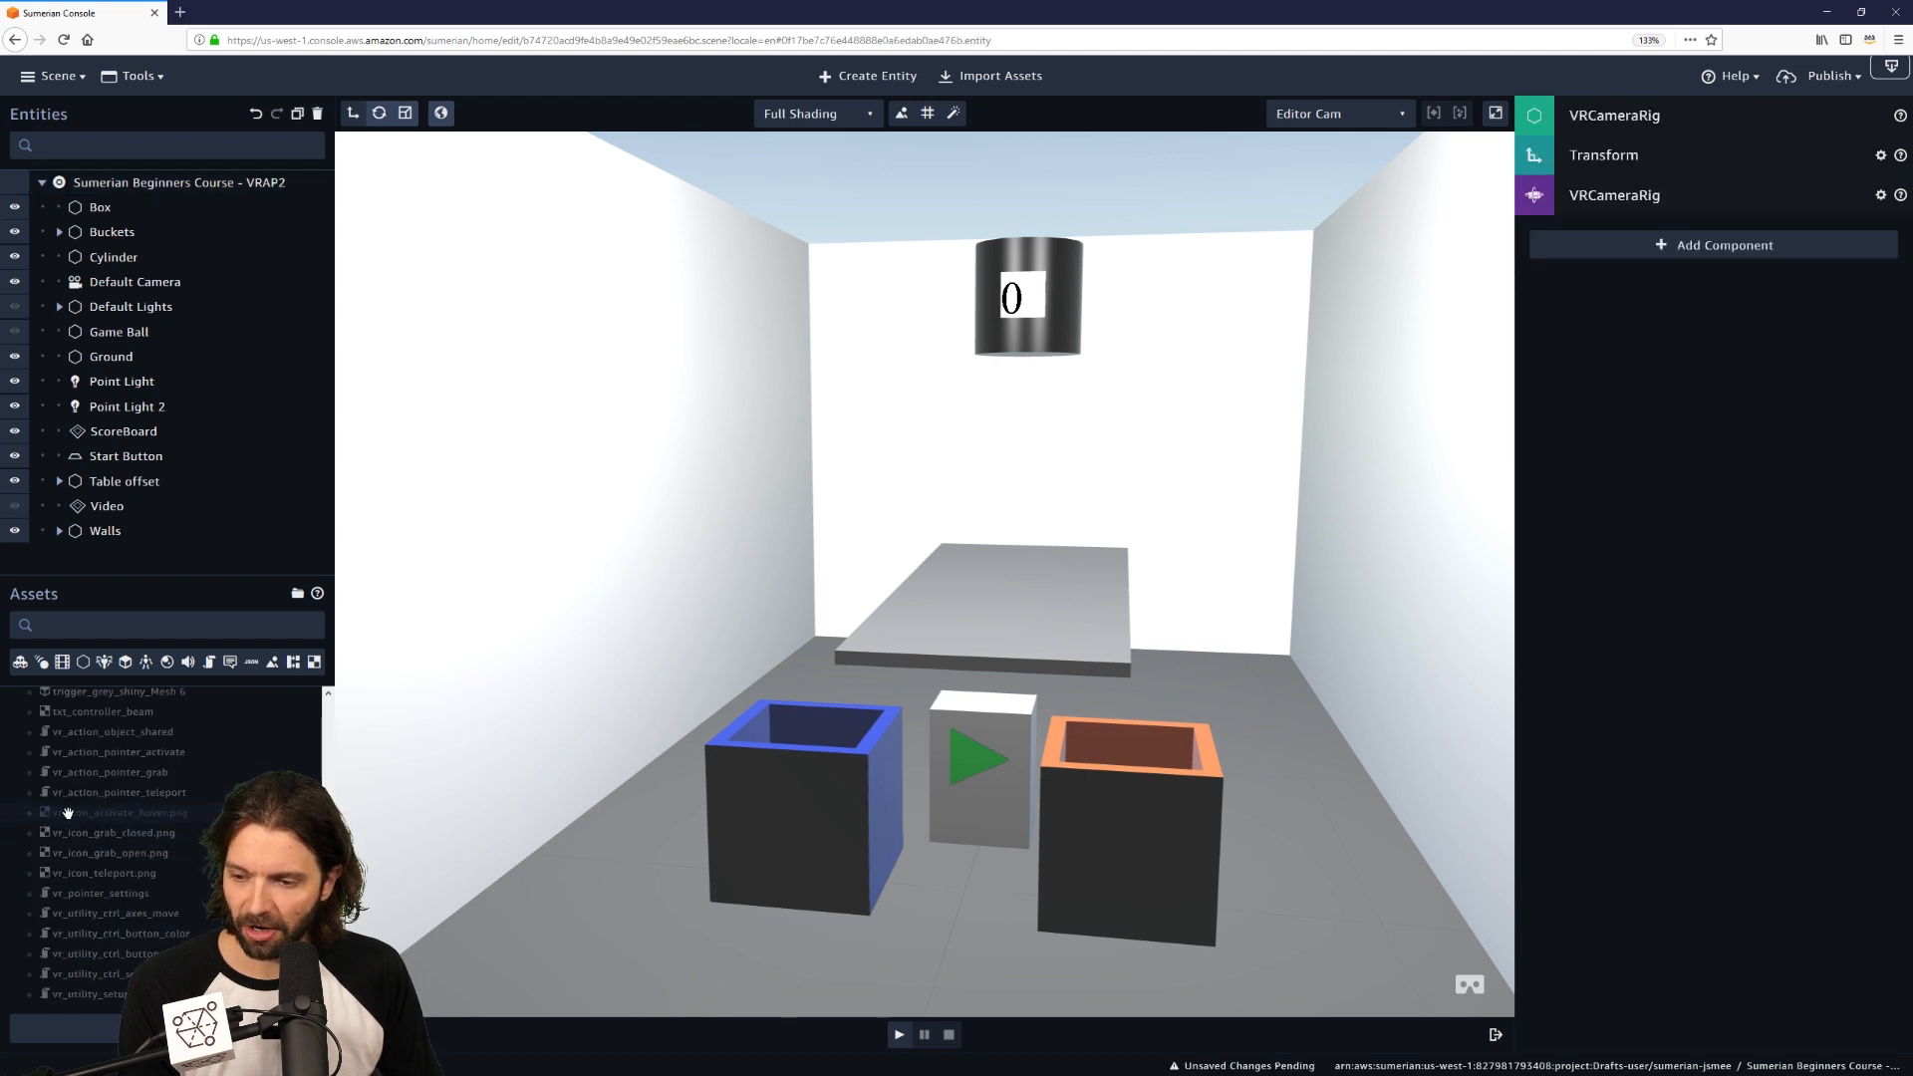
scroll(63, 815, down, 5)
scroll(67, 814, up, 7)
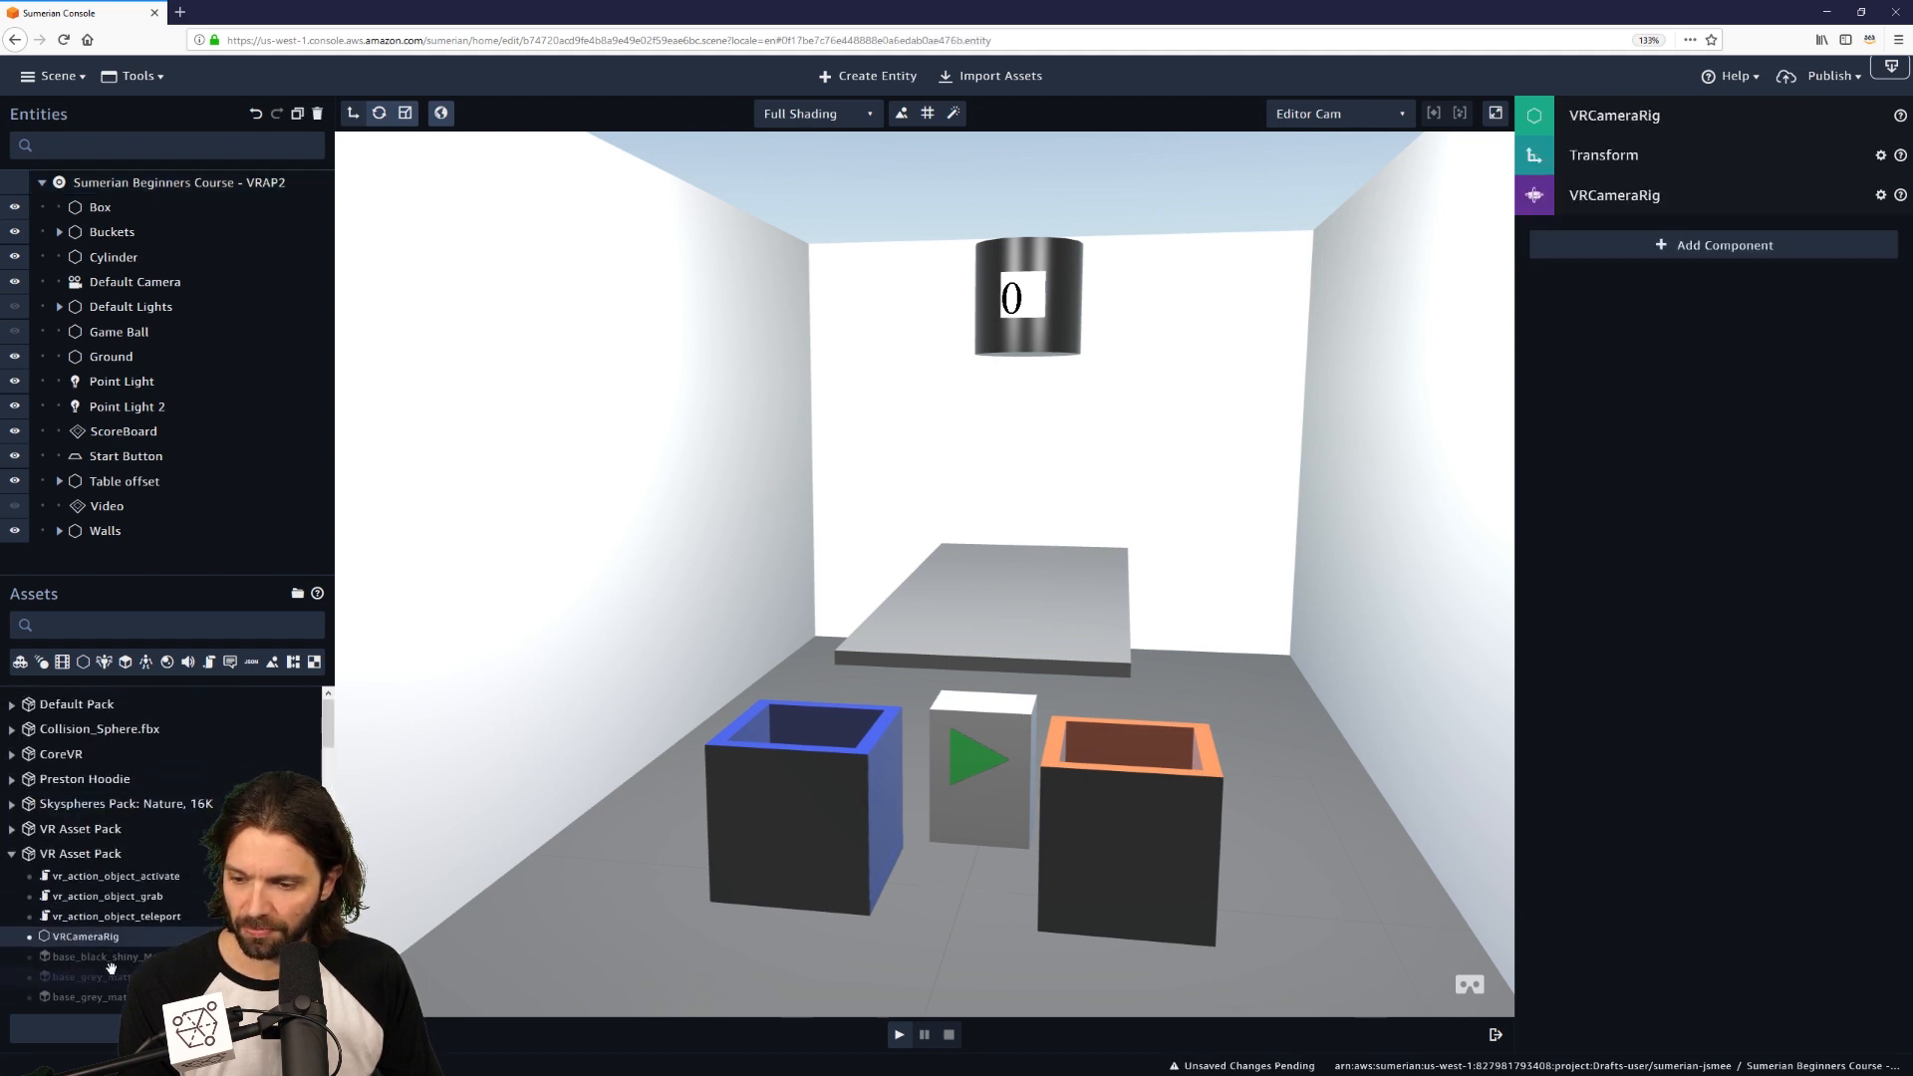
scroll(95, 943, down, 3)
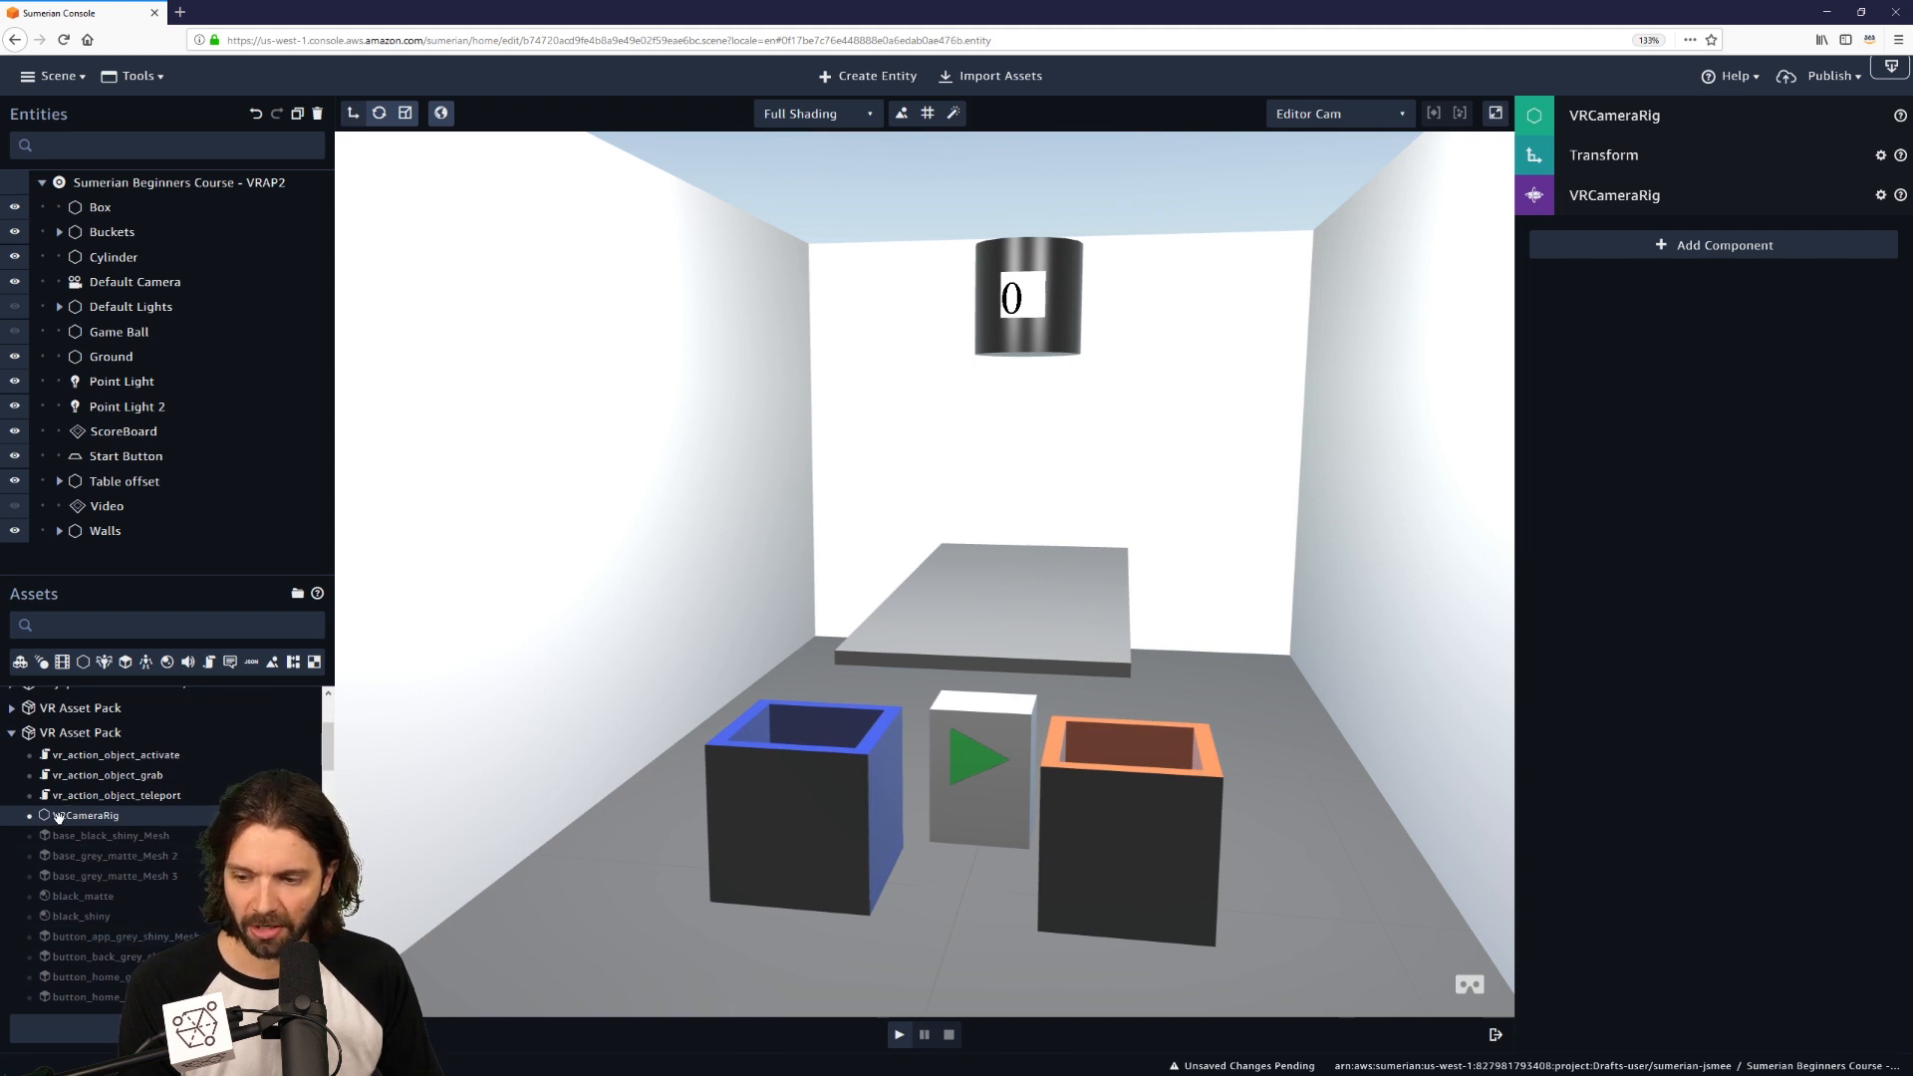
Drop a VRCameraRig into the game room, rotate it -90 on Y, and nudge it to X -0.43.
drag(60, 815, 869, 794)
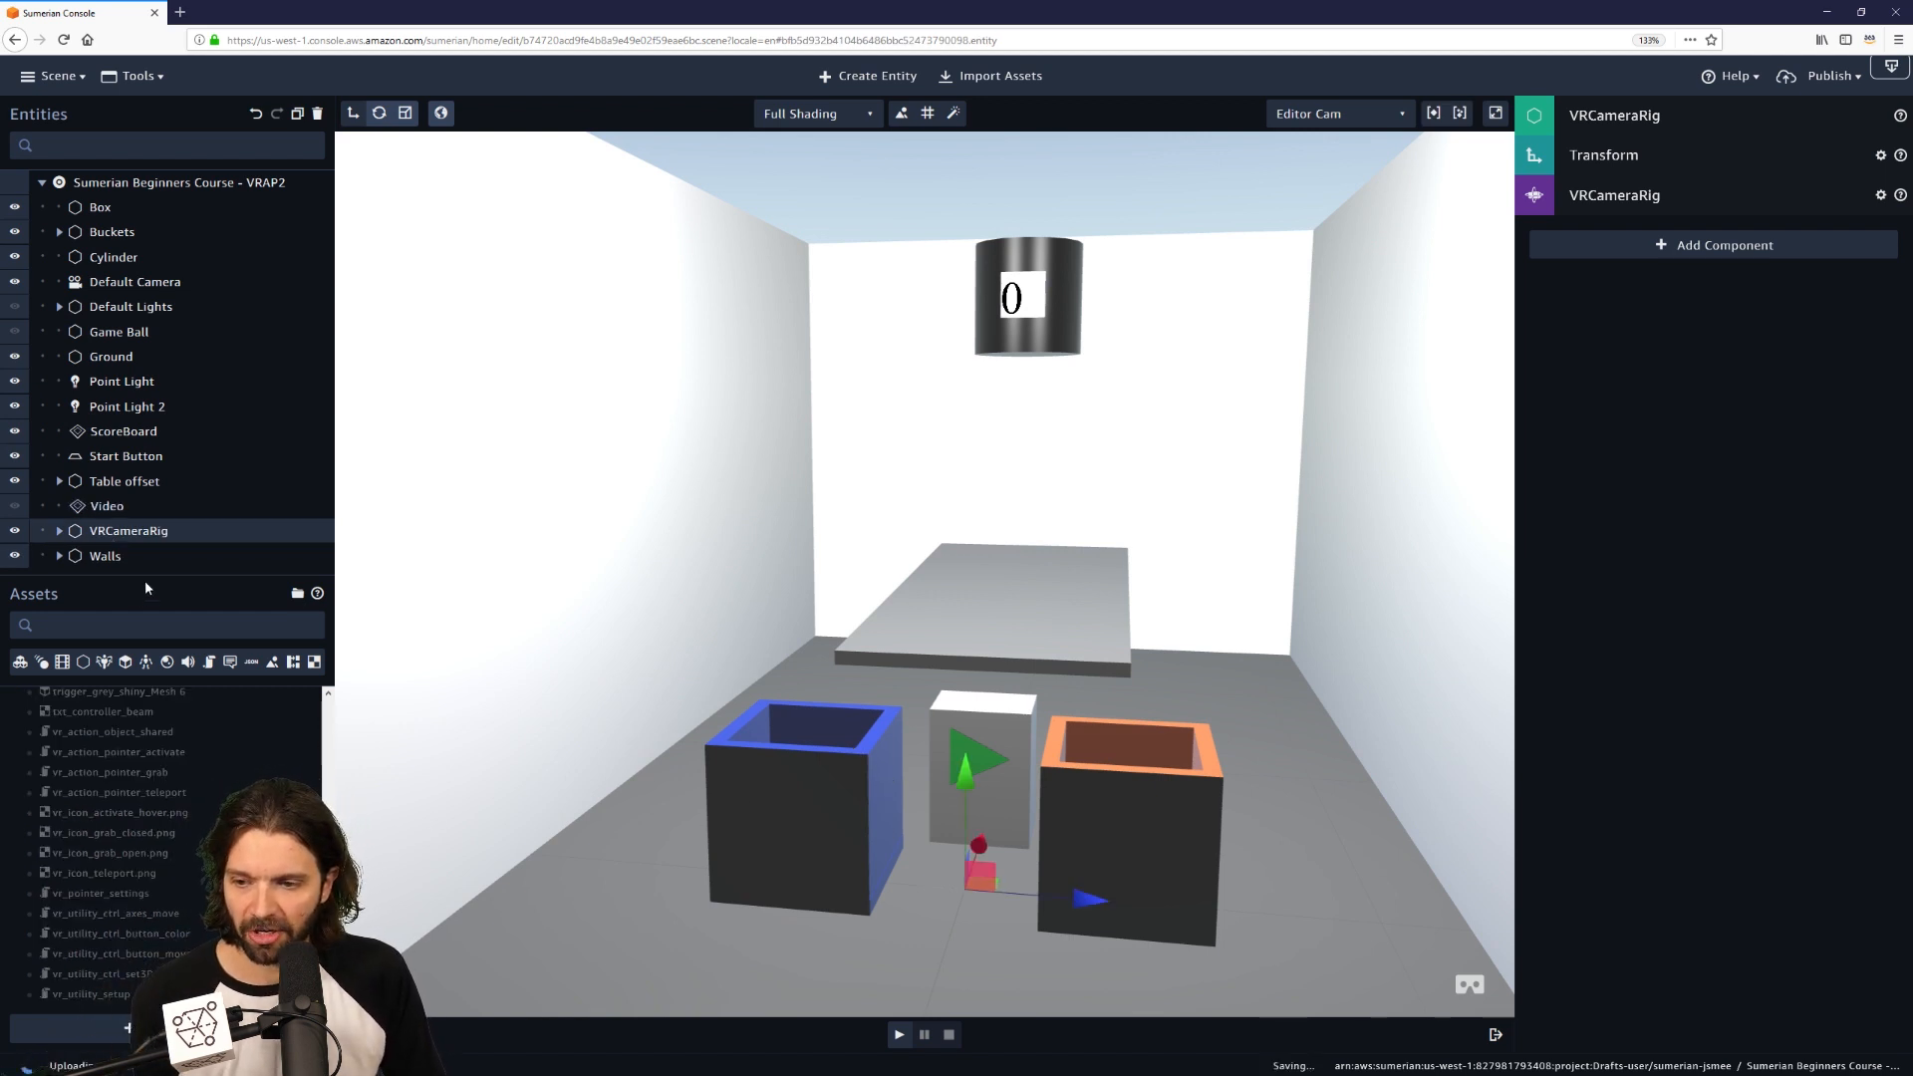
drag(148, 574, 150, 626)
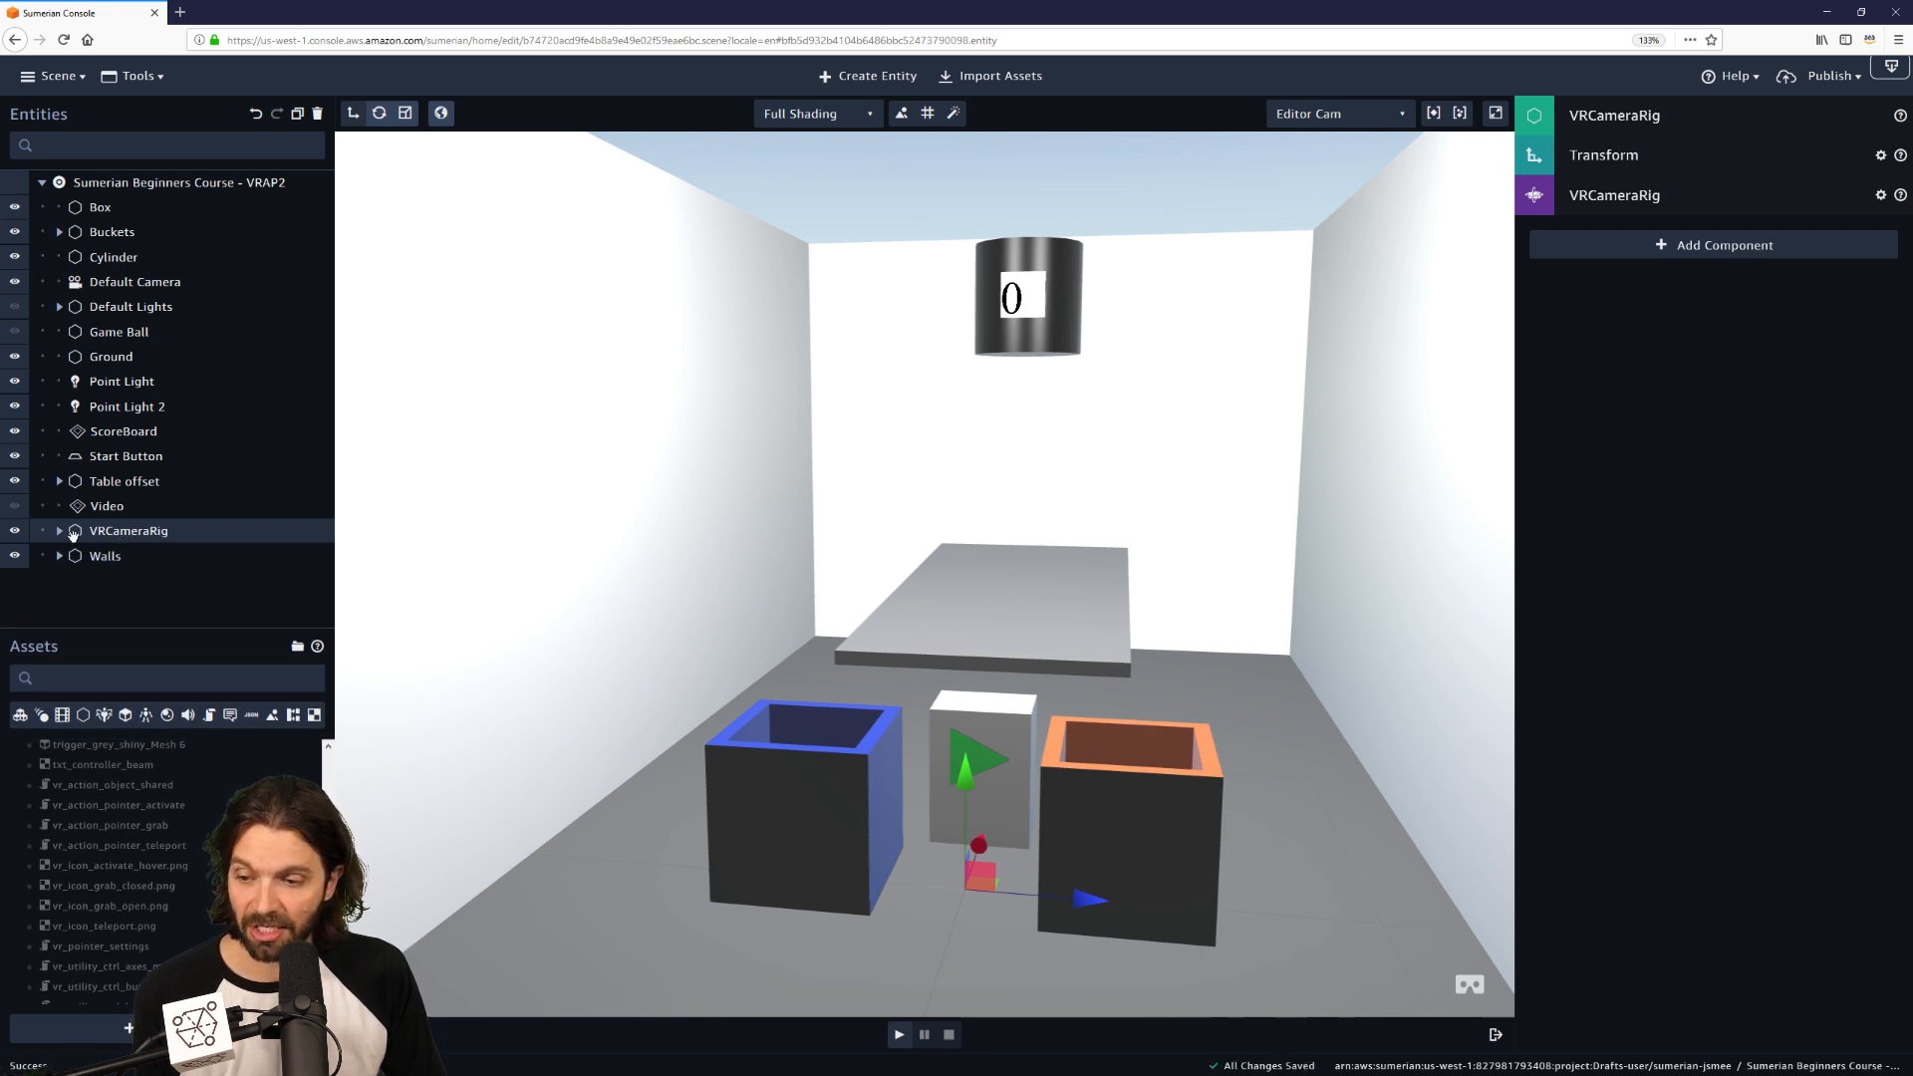
click(1708, 159)
click(1705, 254)
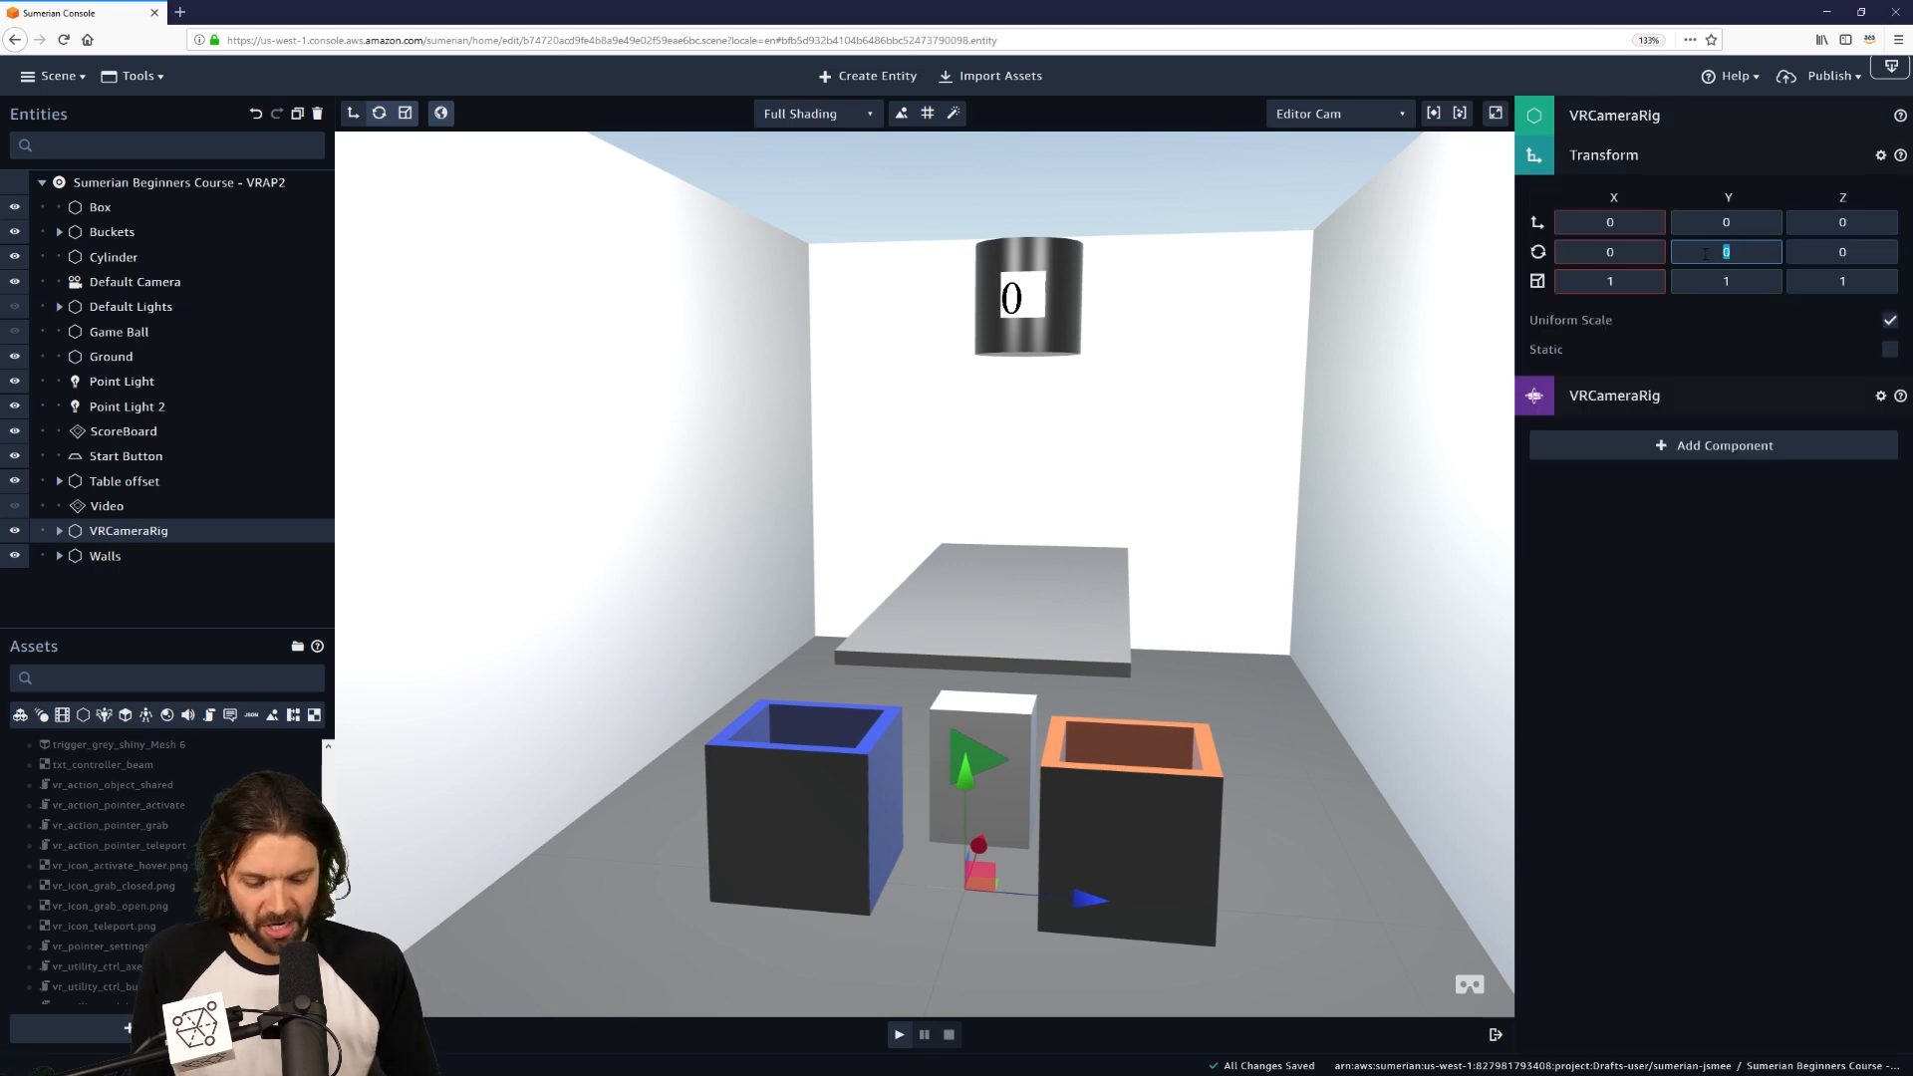
text(-90)
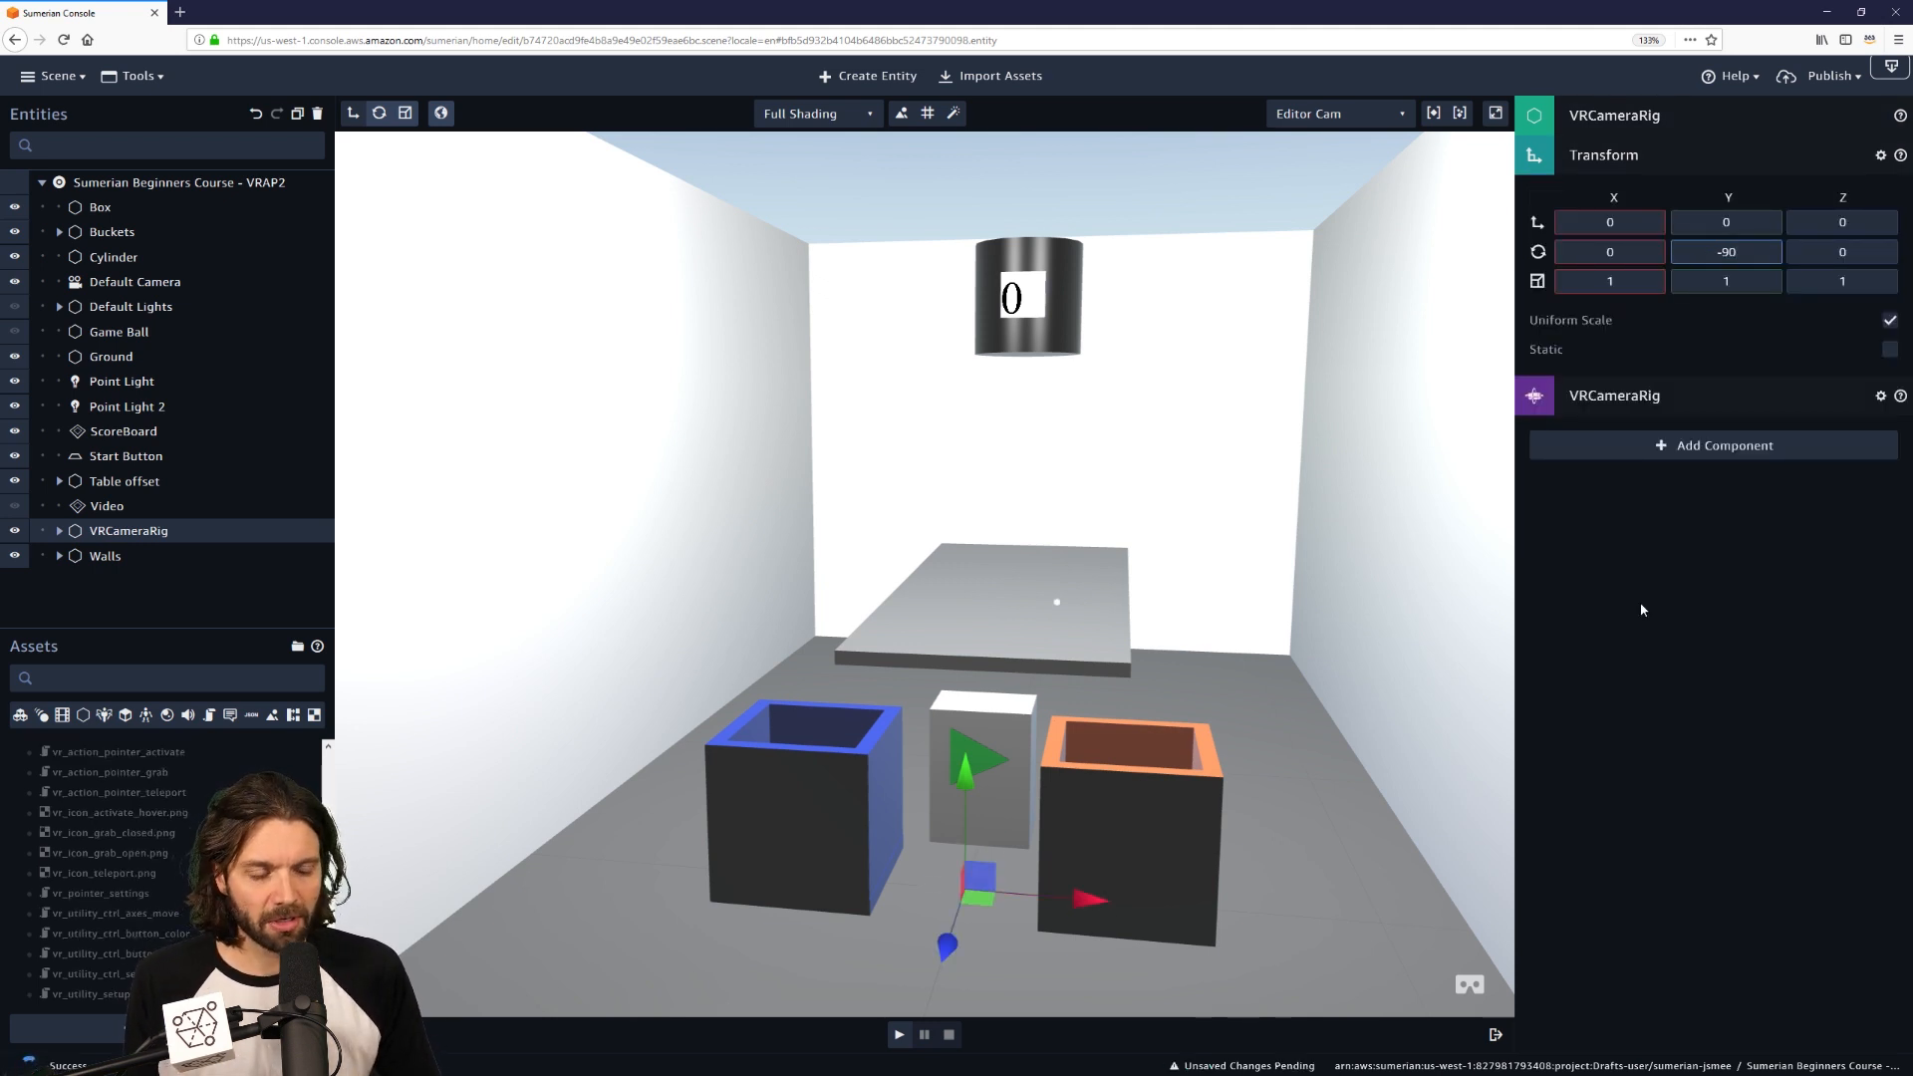
drag(943, 949, 933, 988)
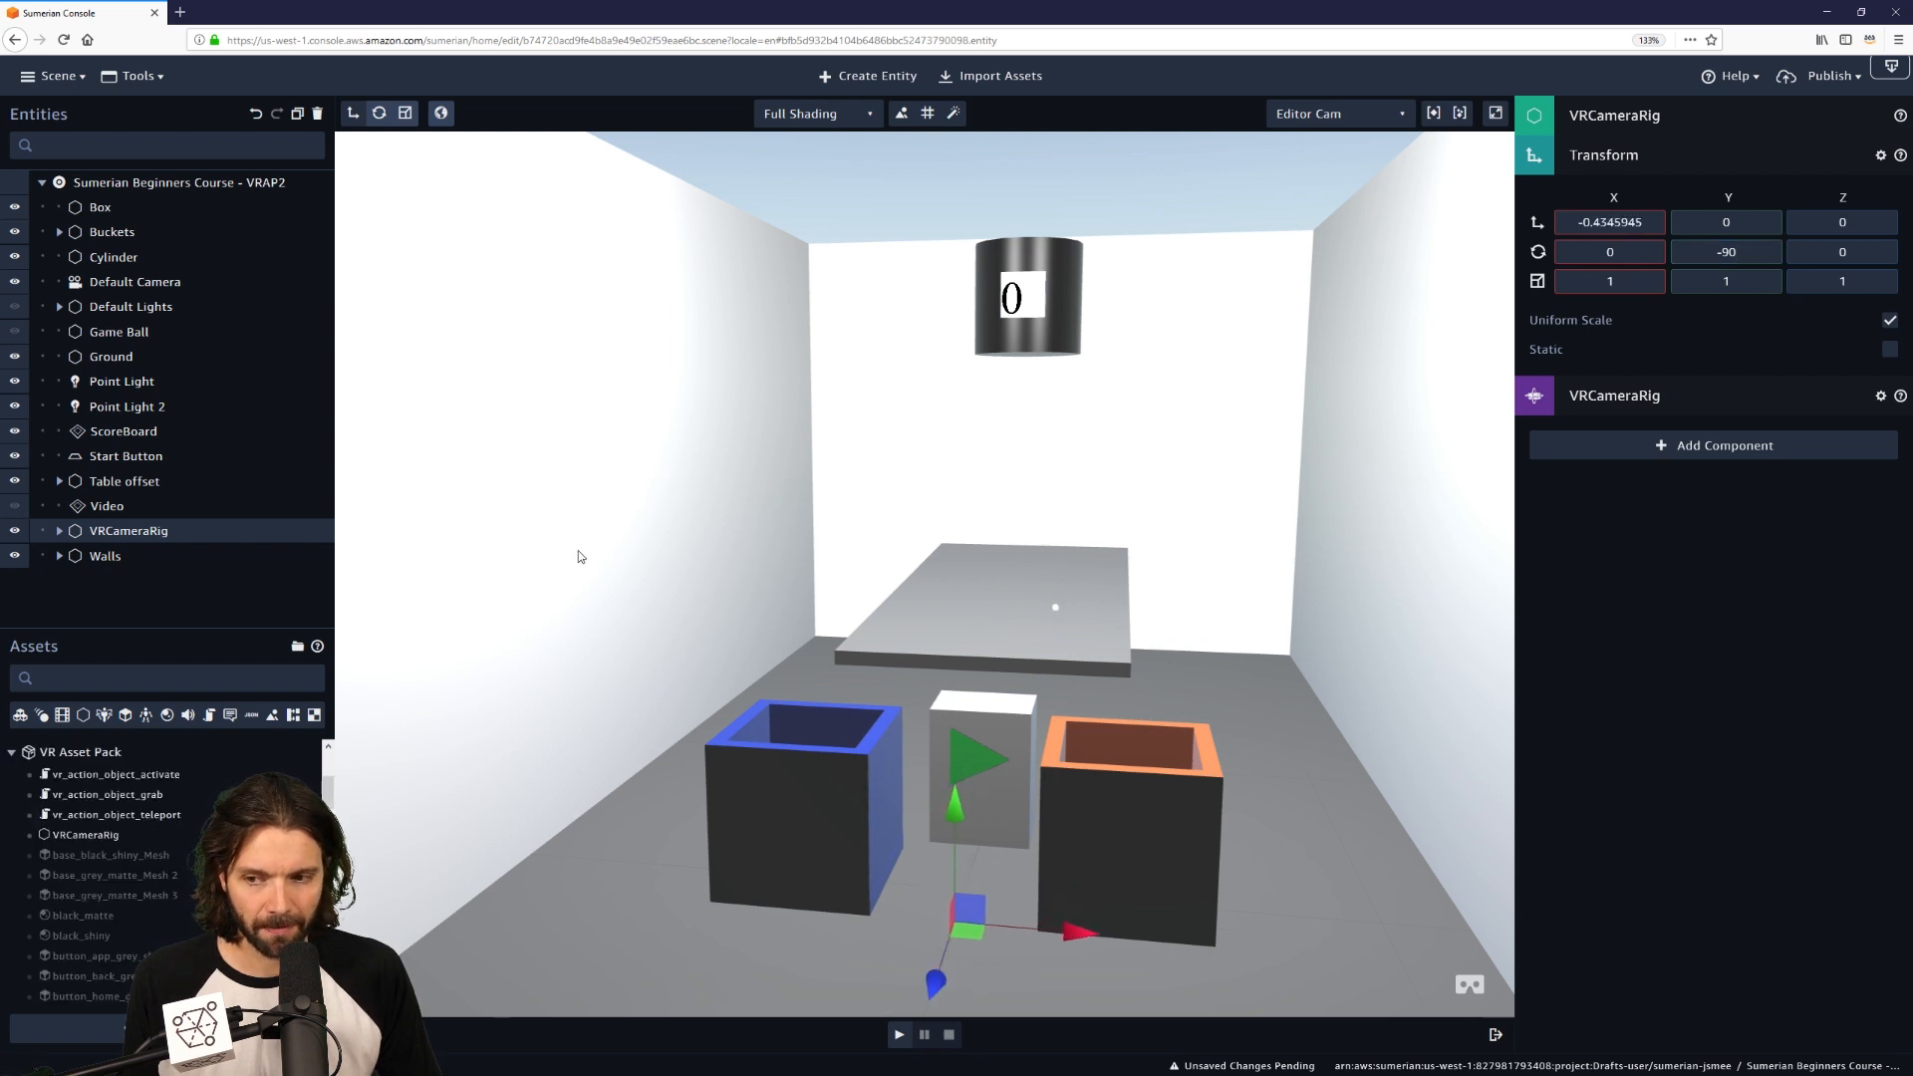
drag(165, 627, 166, 604)
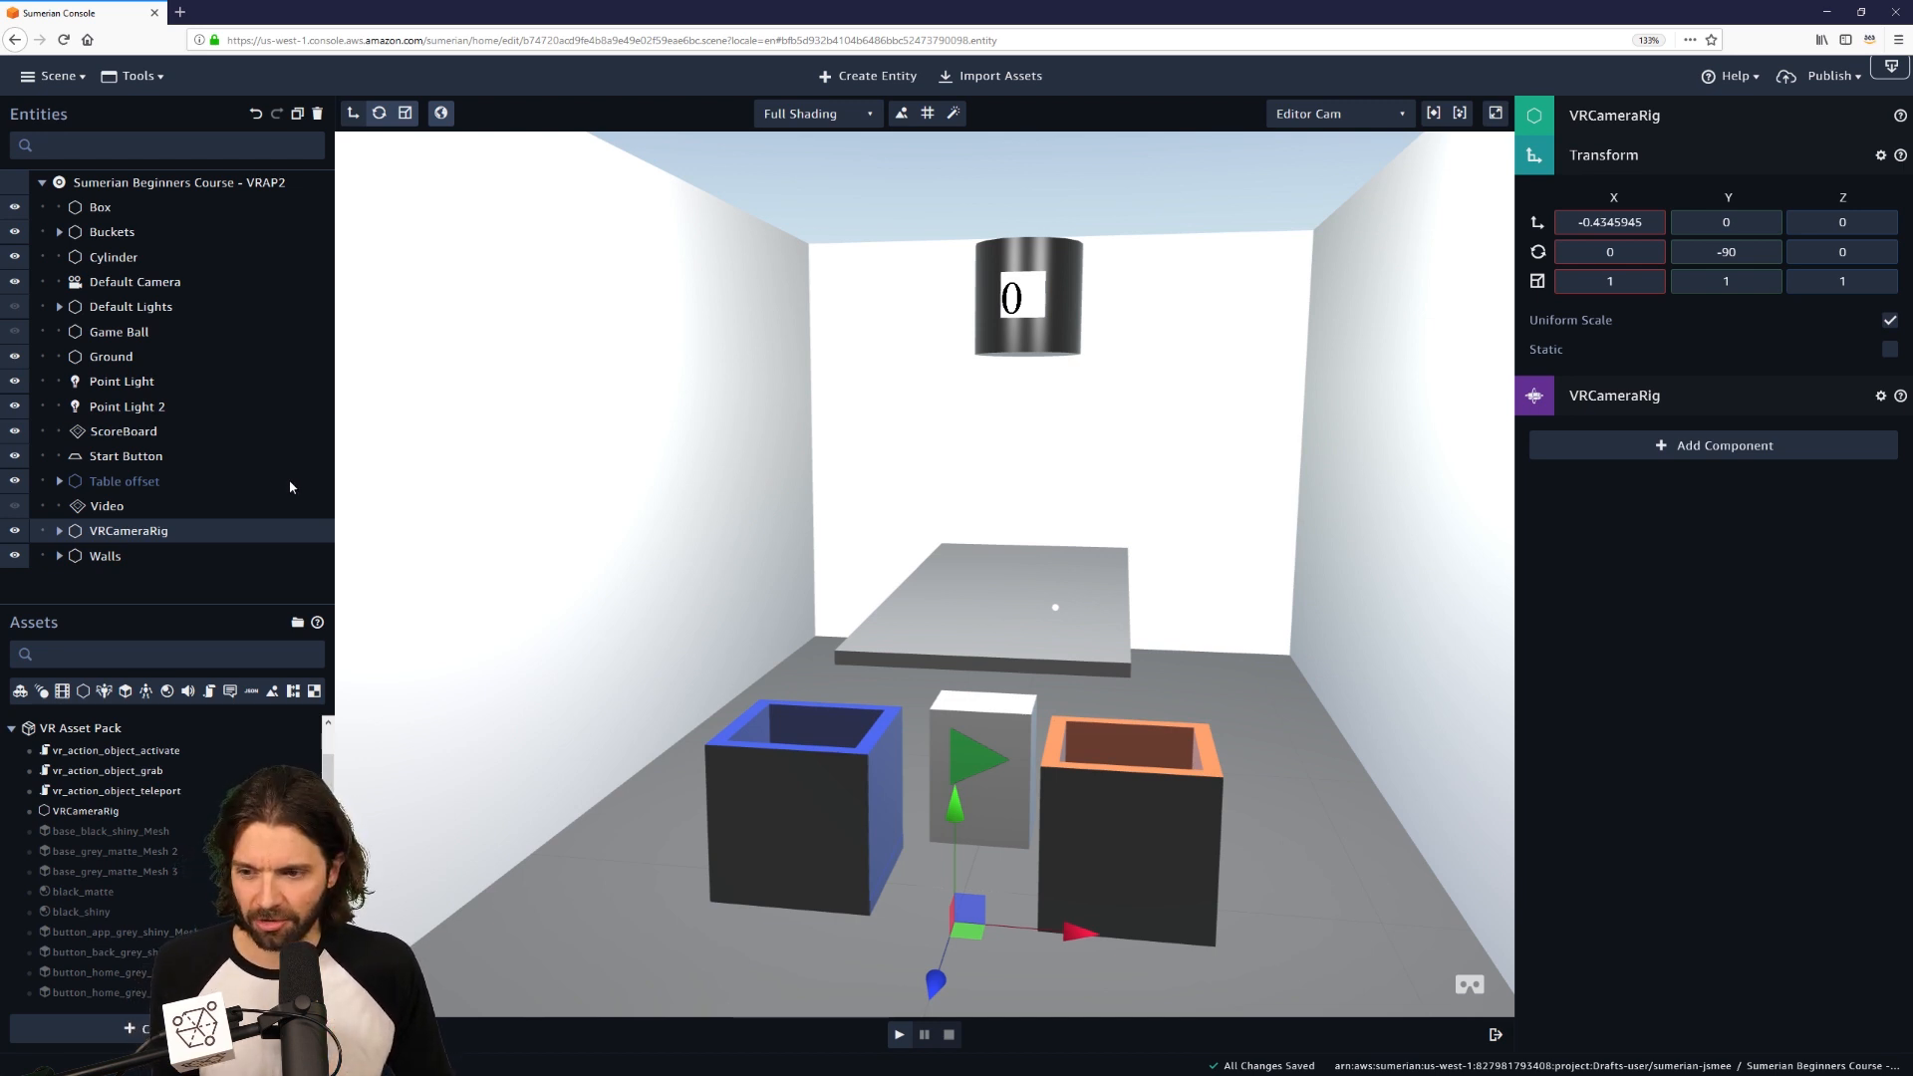
Give Ground a Script component and drop vr_action_object_teleport onto it.
click(1628, 158)
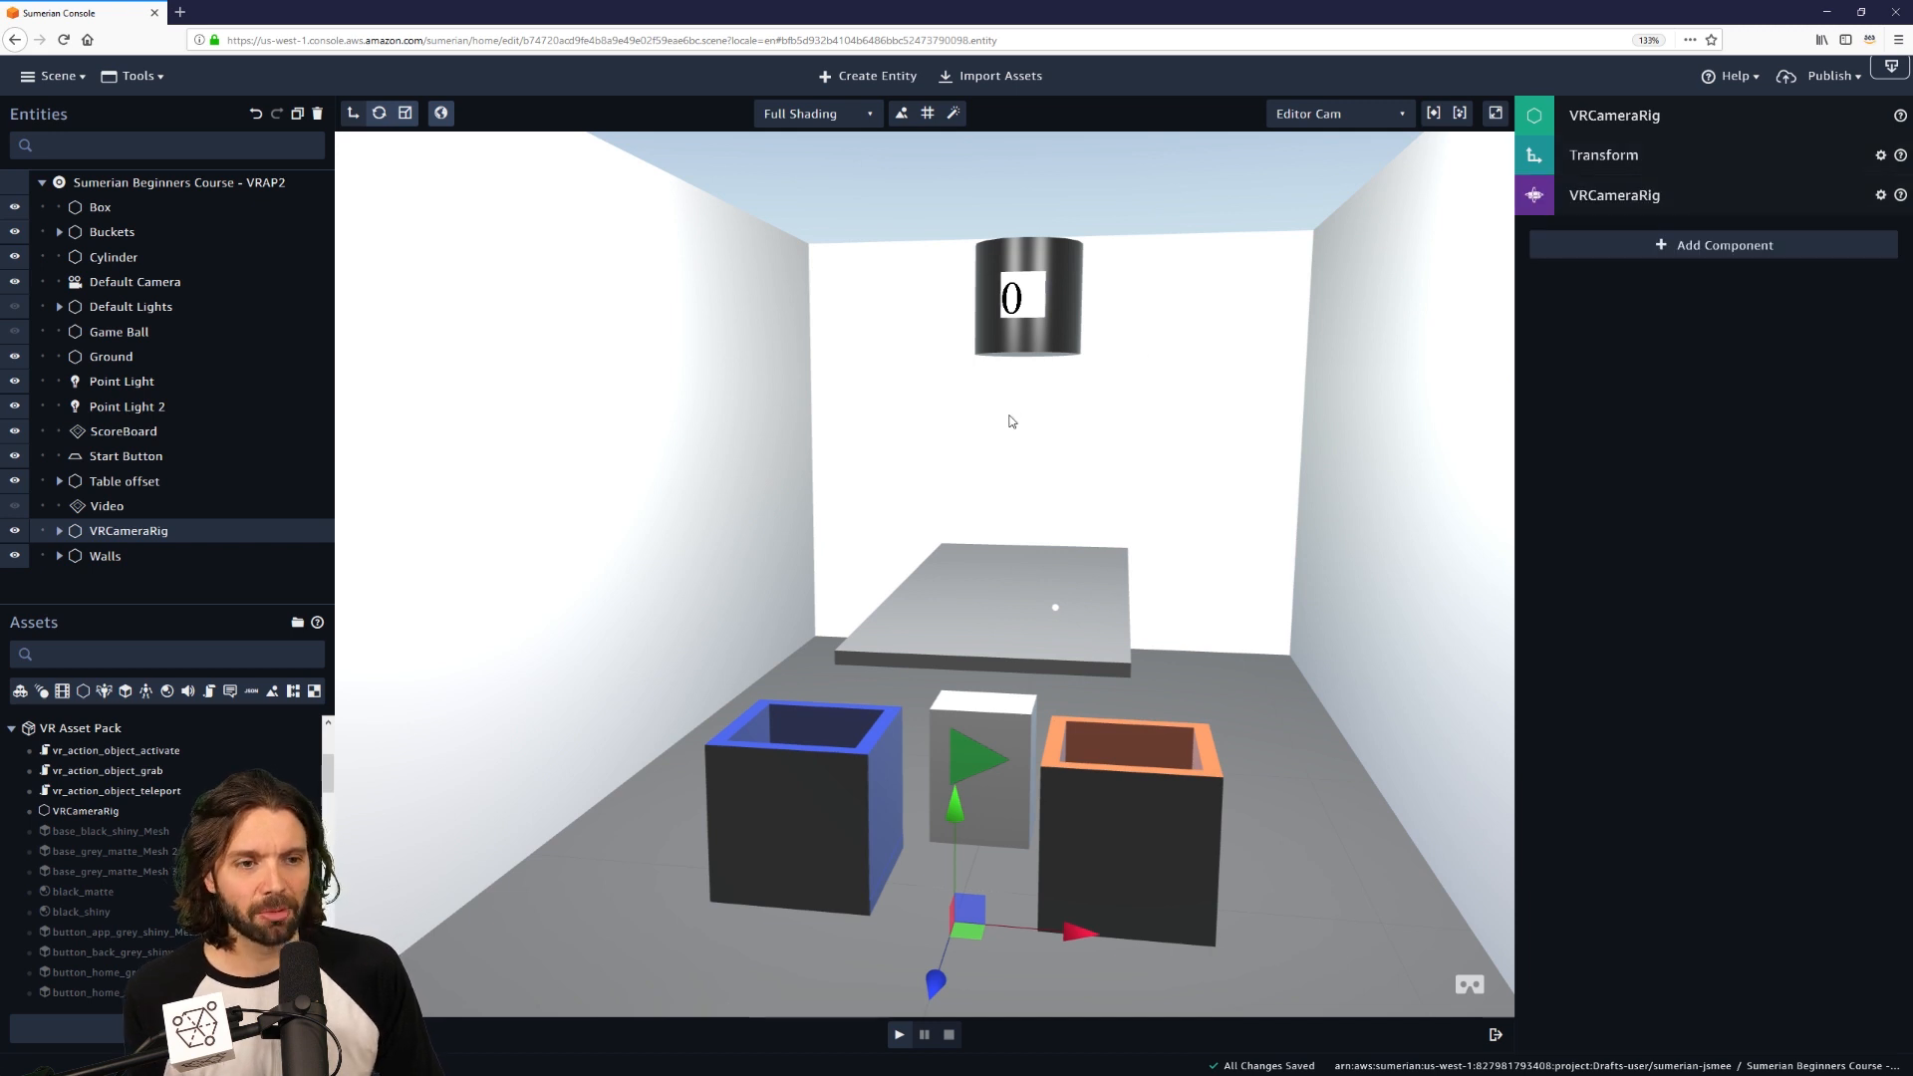
click(120, 358)
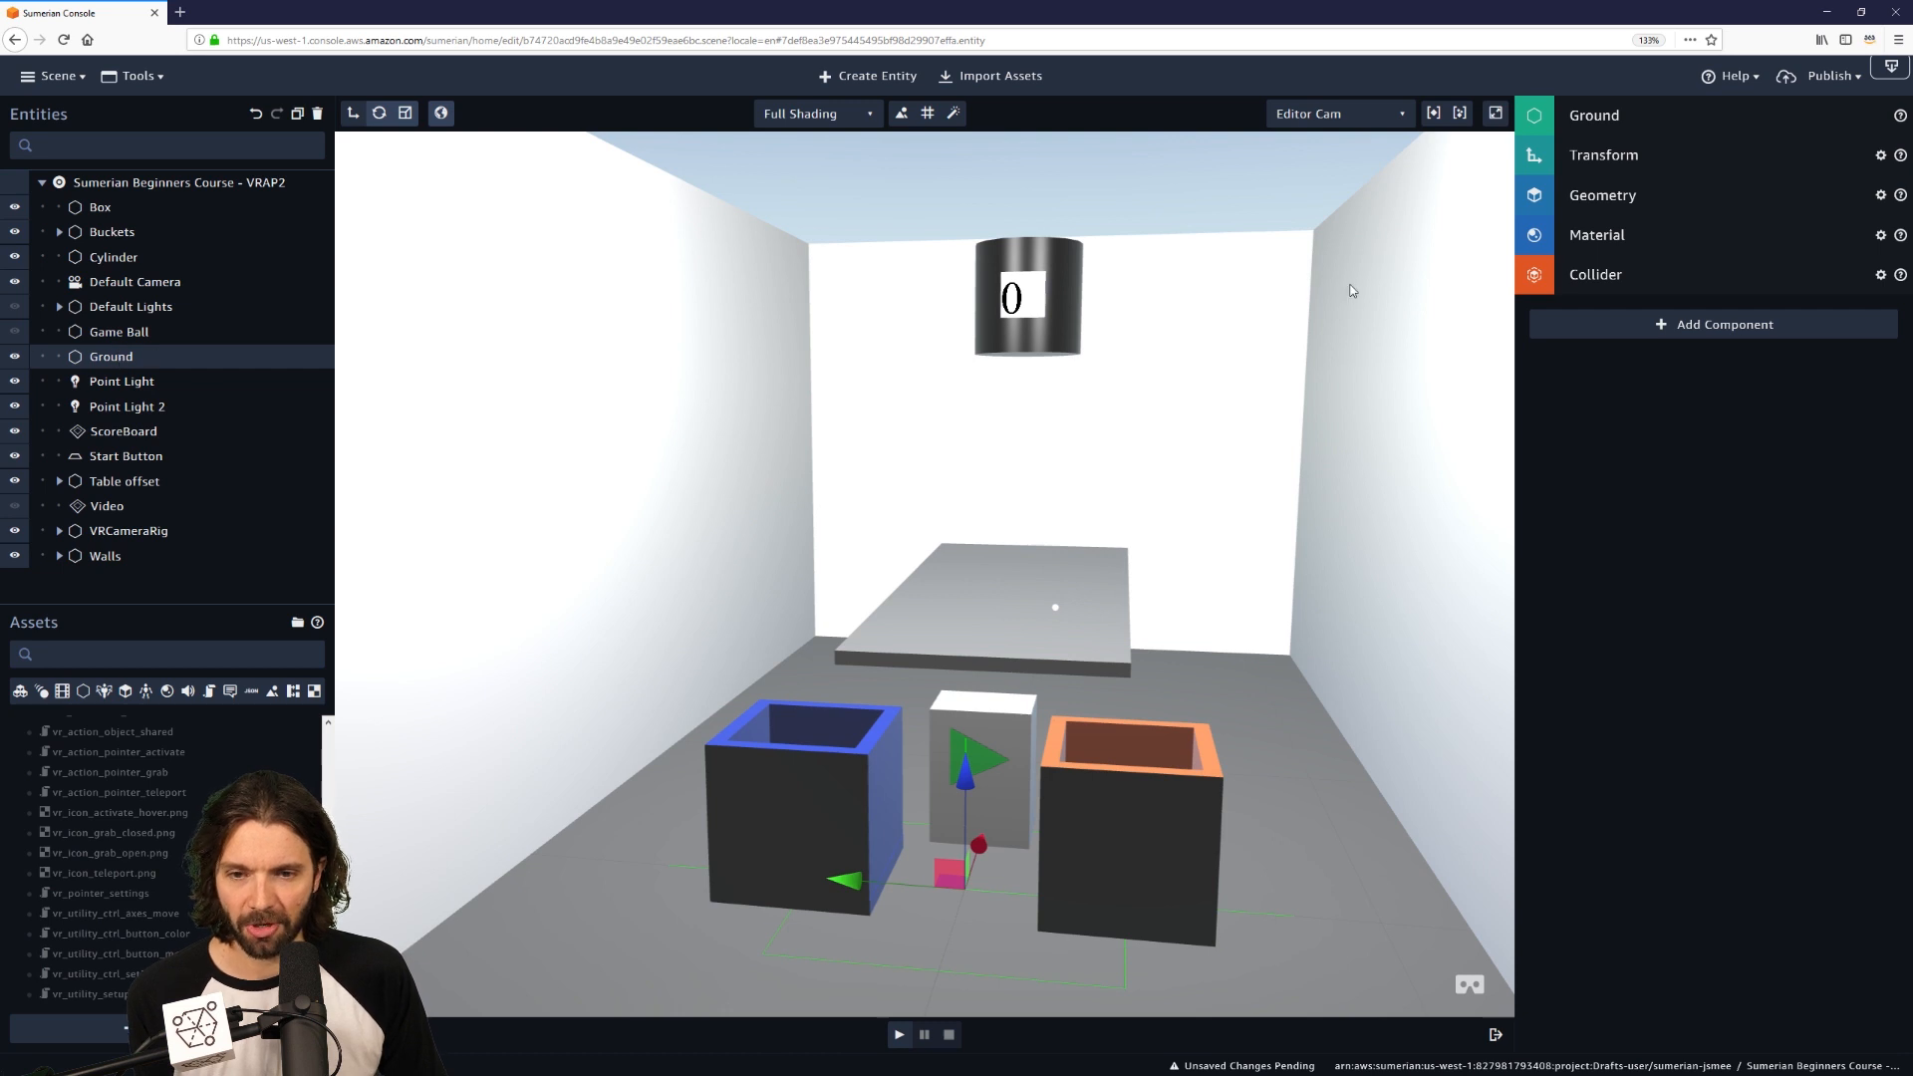
click(1742, 329)
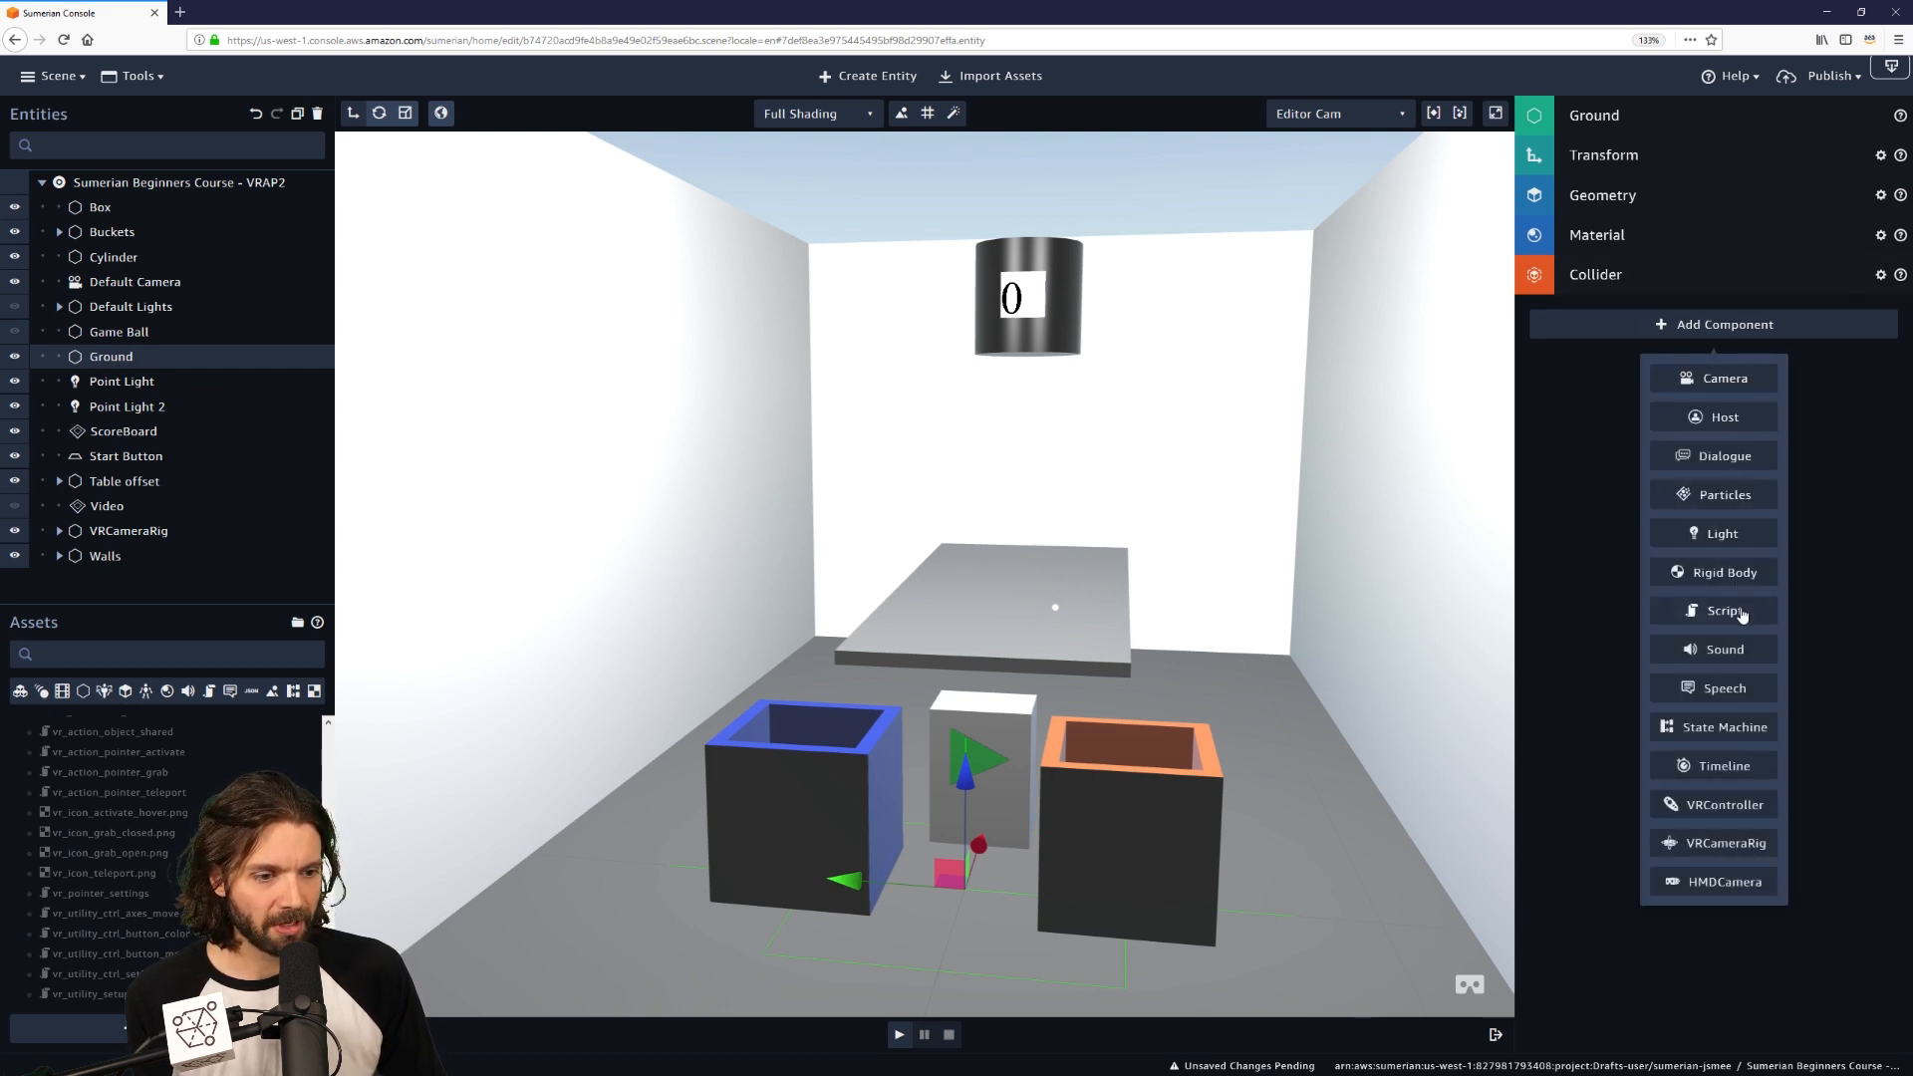
click(1724, 612)
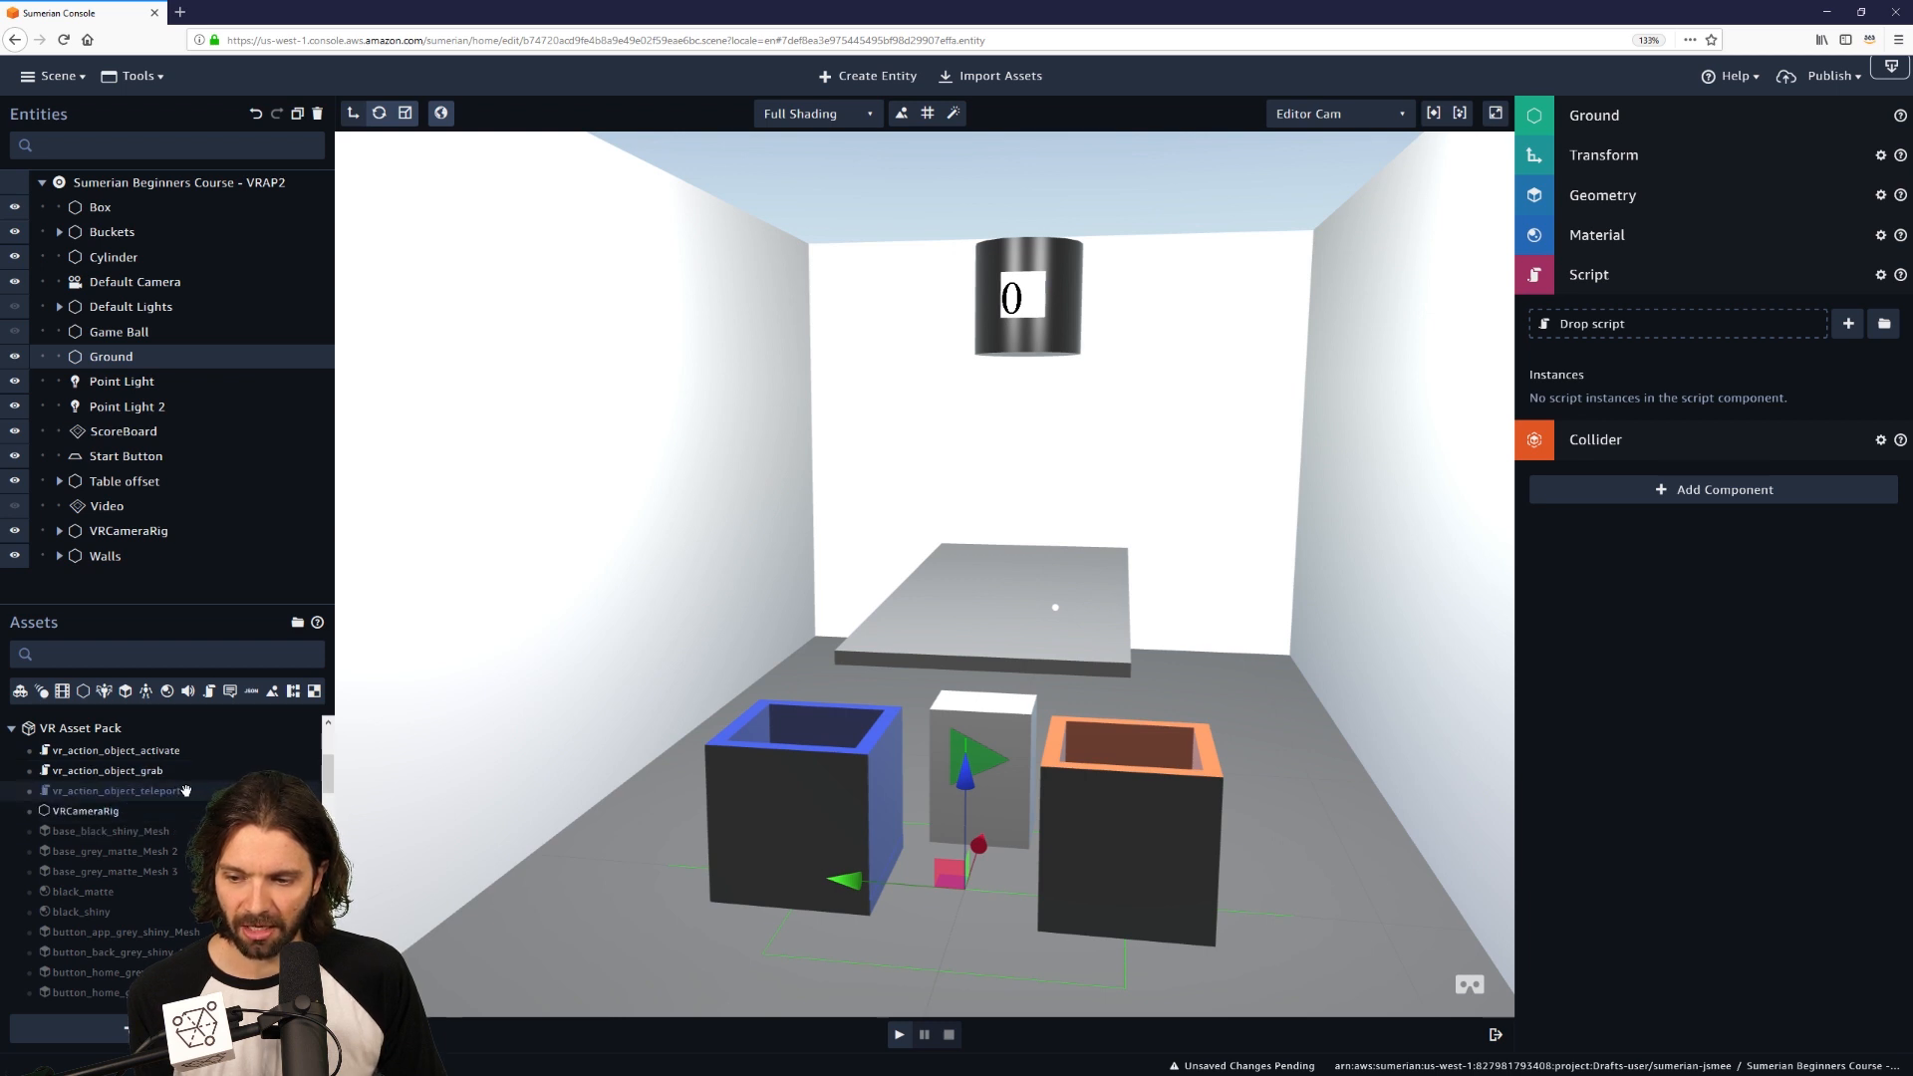
drag(185, 790, 1650, 325)
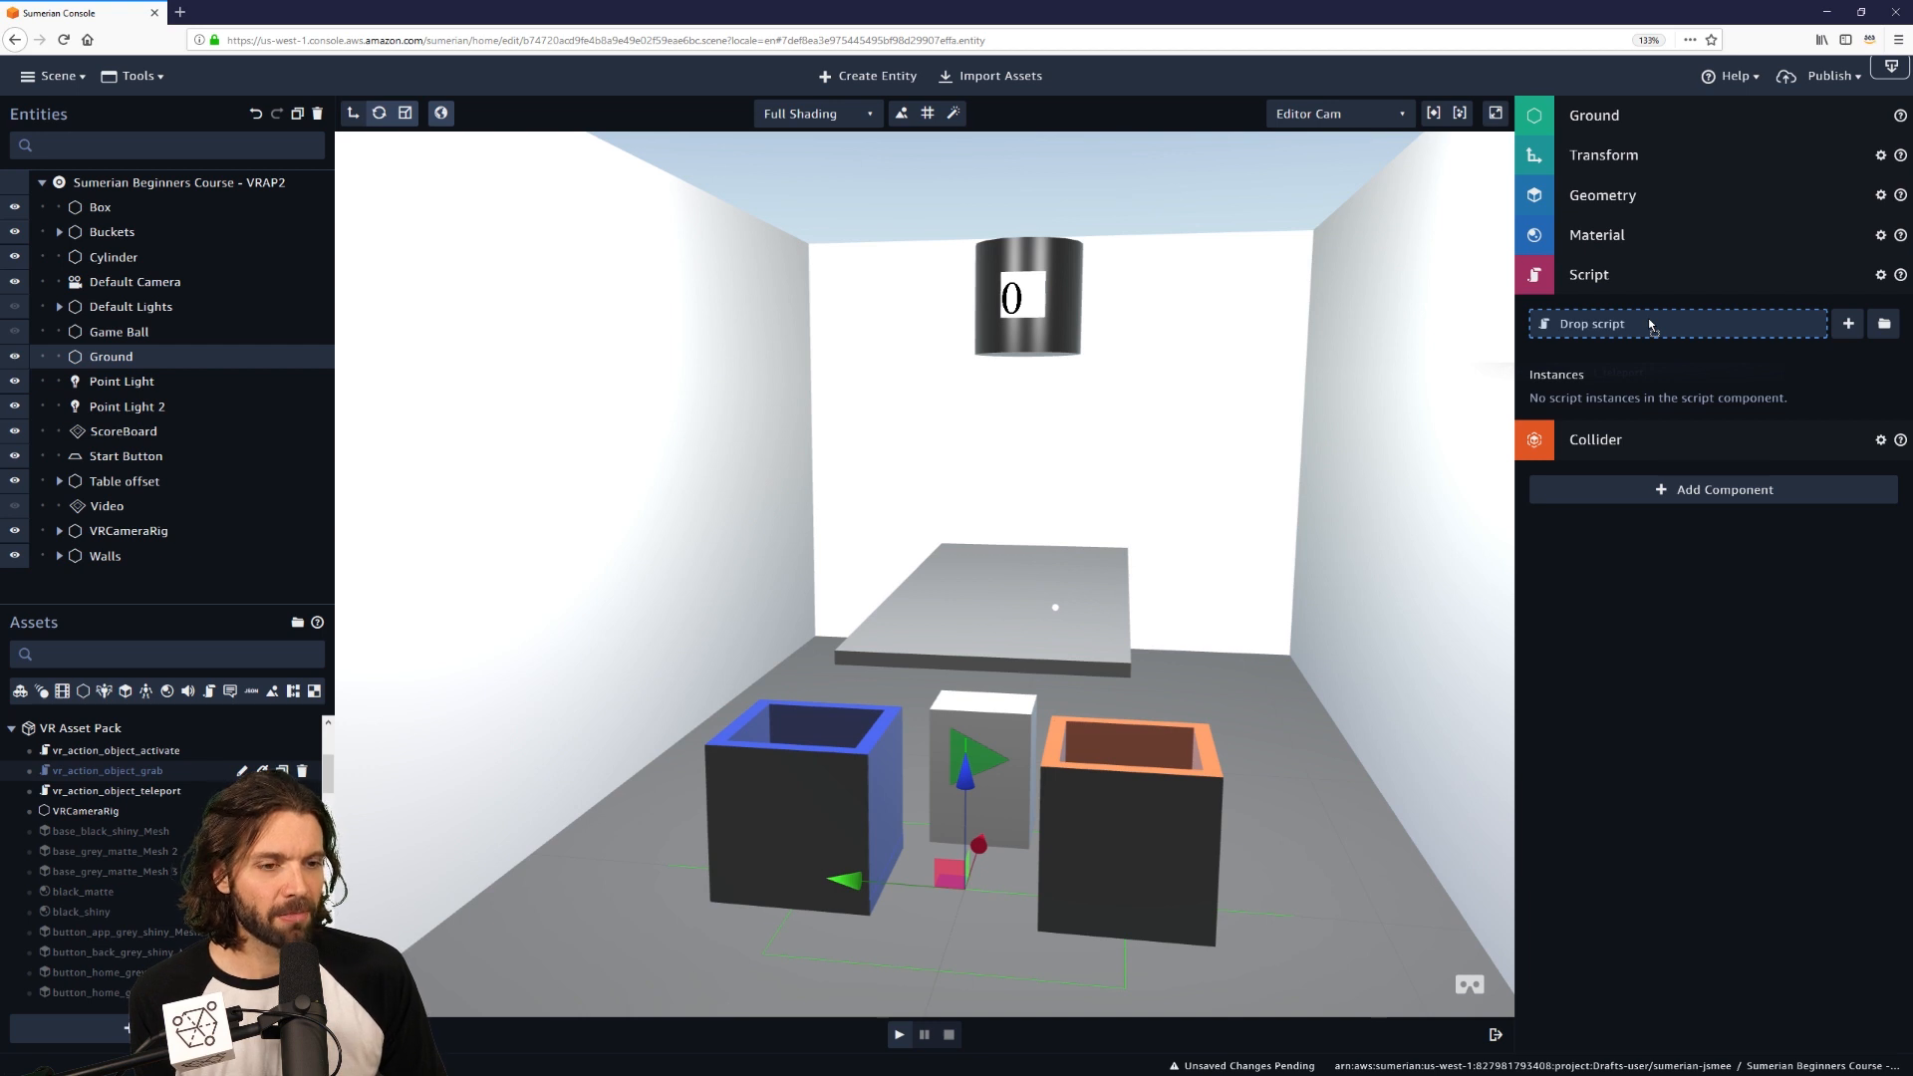
drag(1650, 324, 1648, 322)
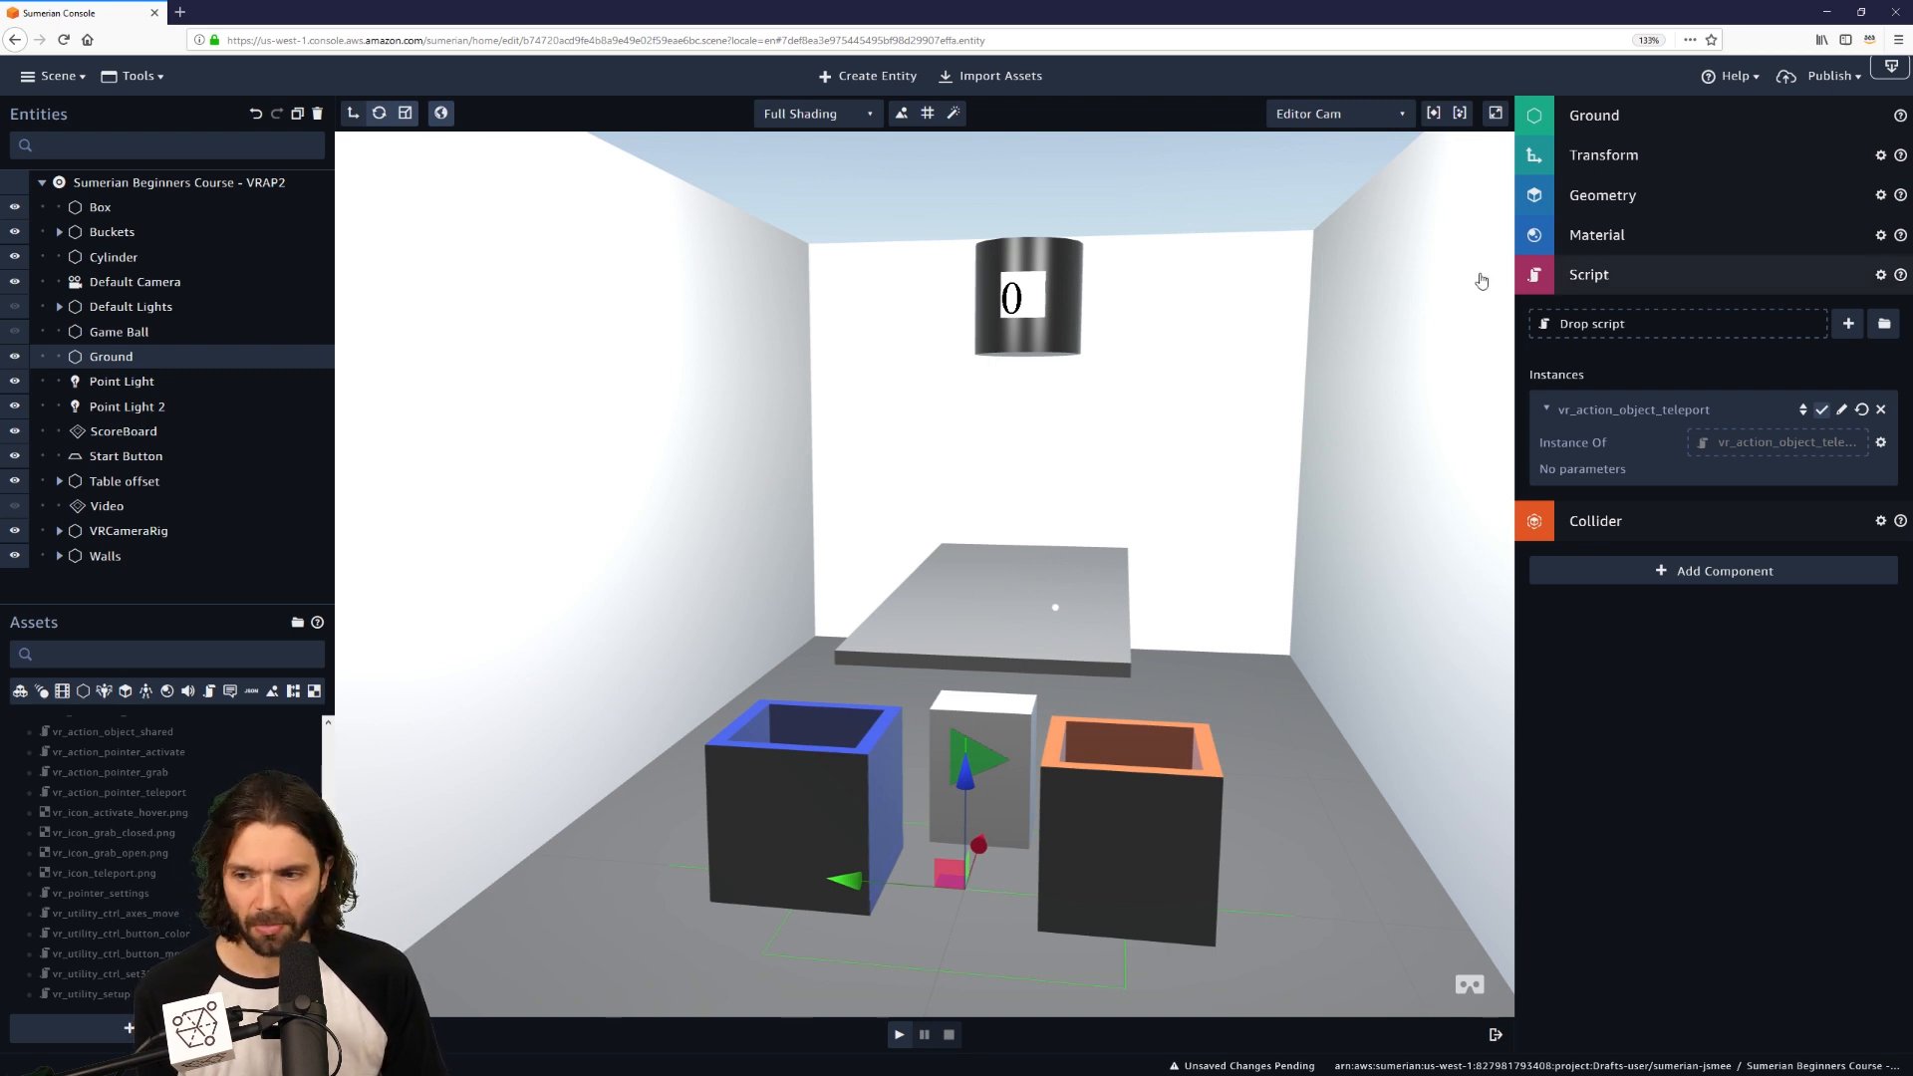
Add a Script component to Game Ball holding the vr_action_object_grab script.
click(116, 335)
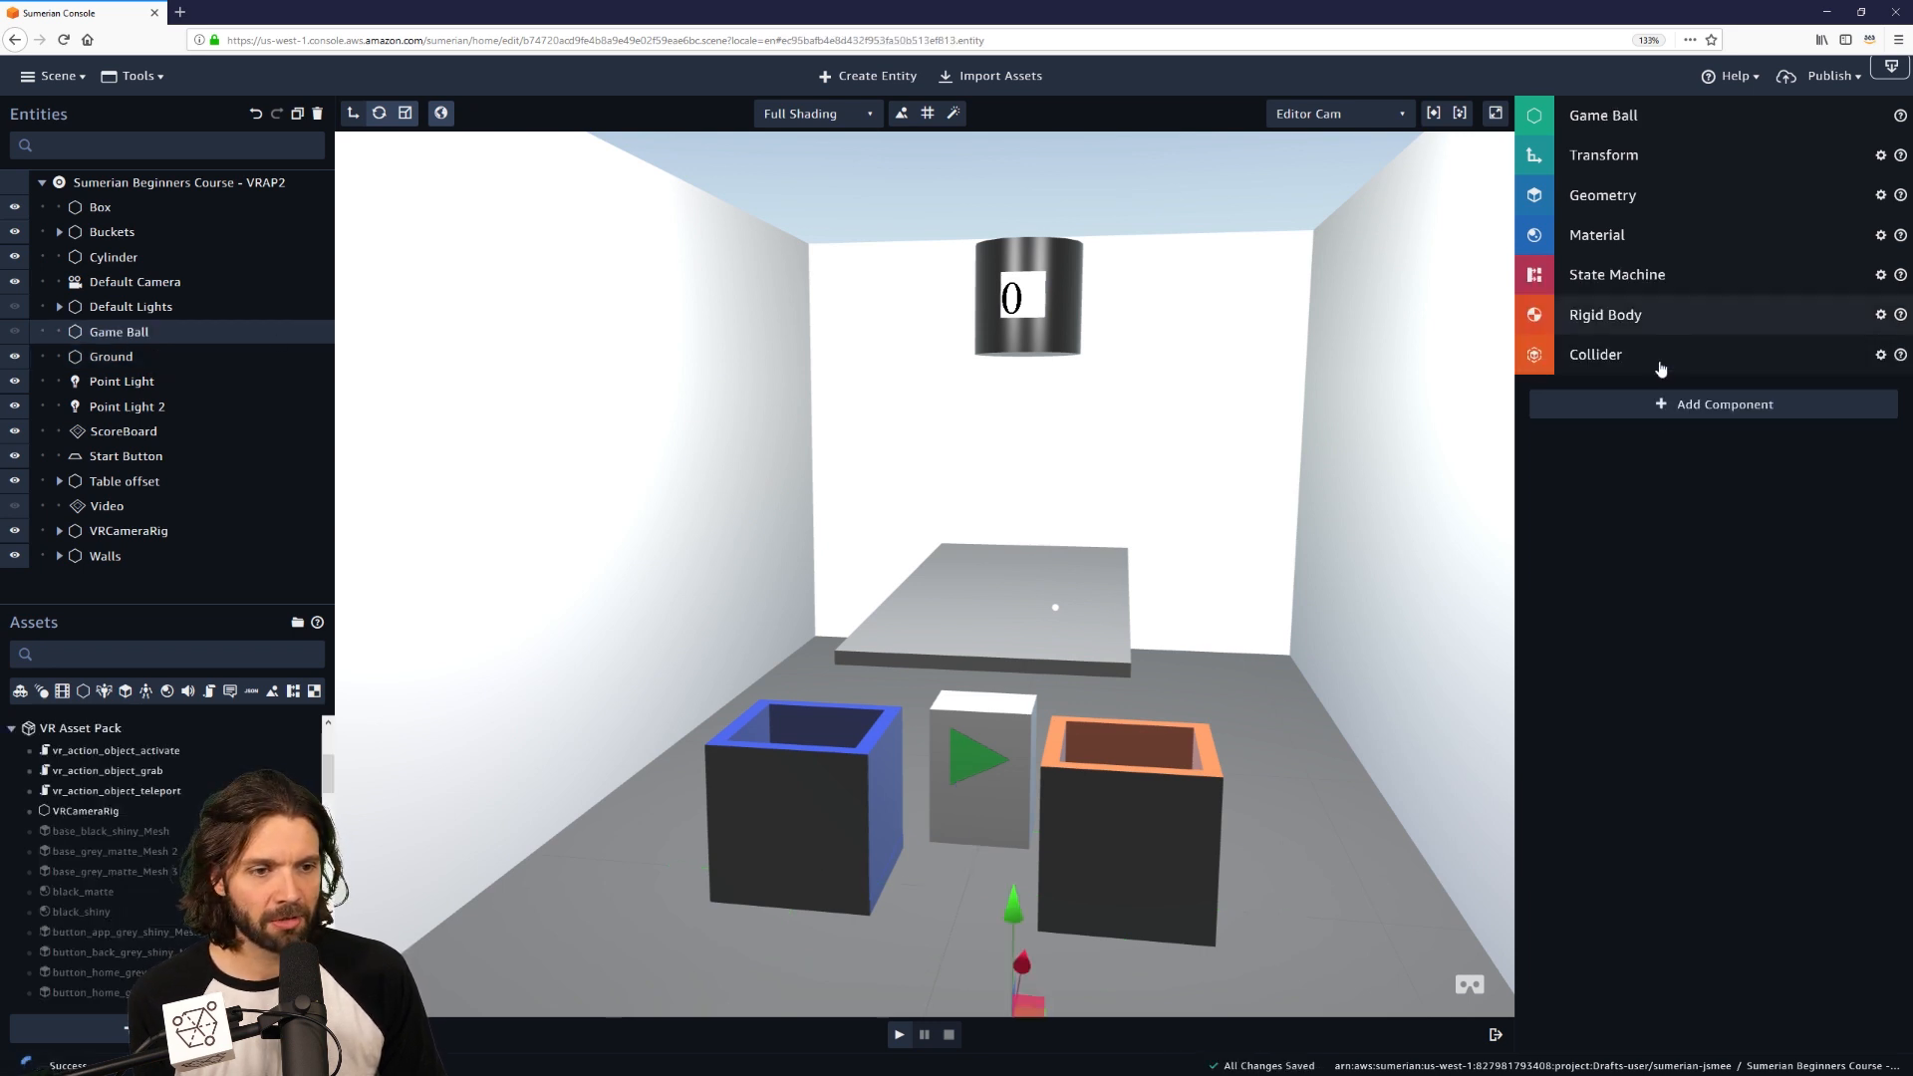
click(1712, 405)
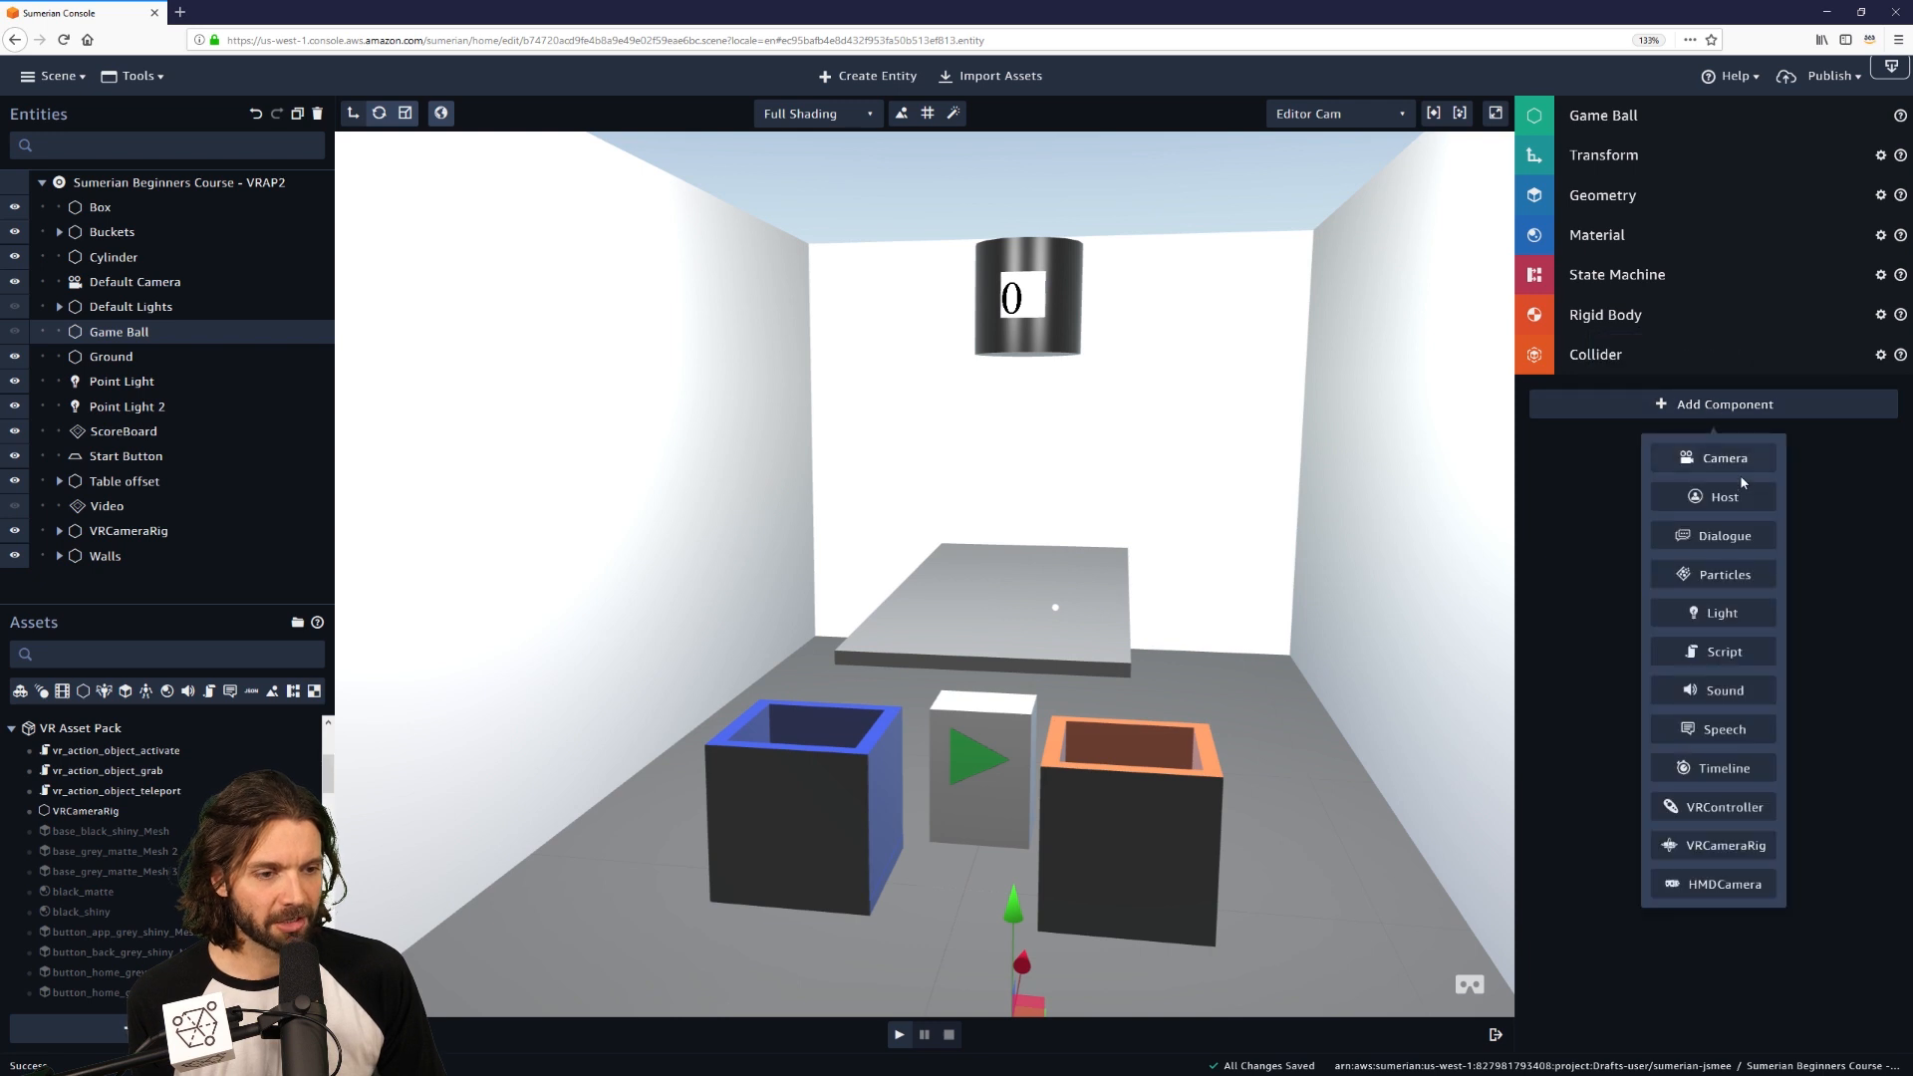
click(1737, 654)
scroll(139, 738, up, 10)
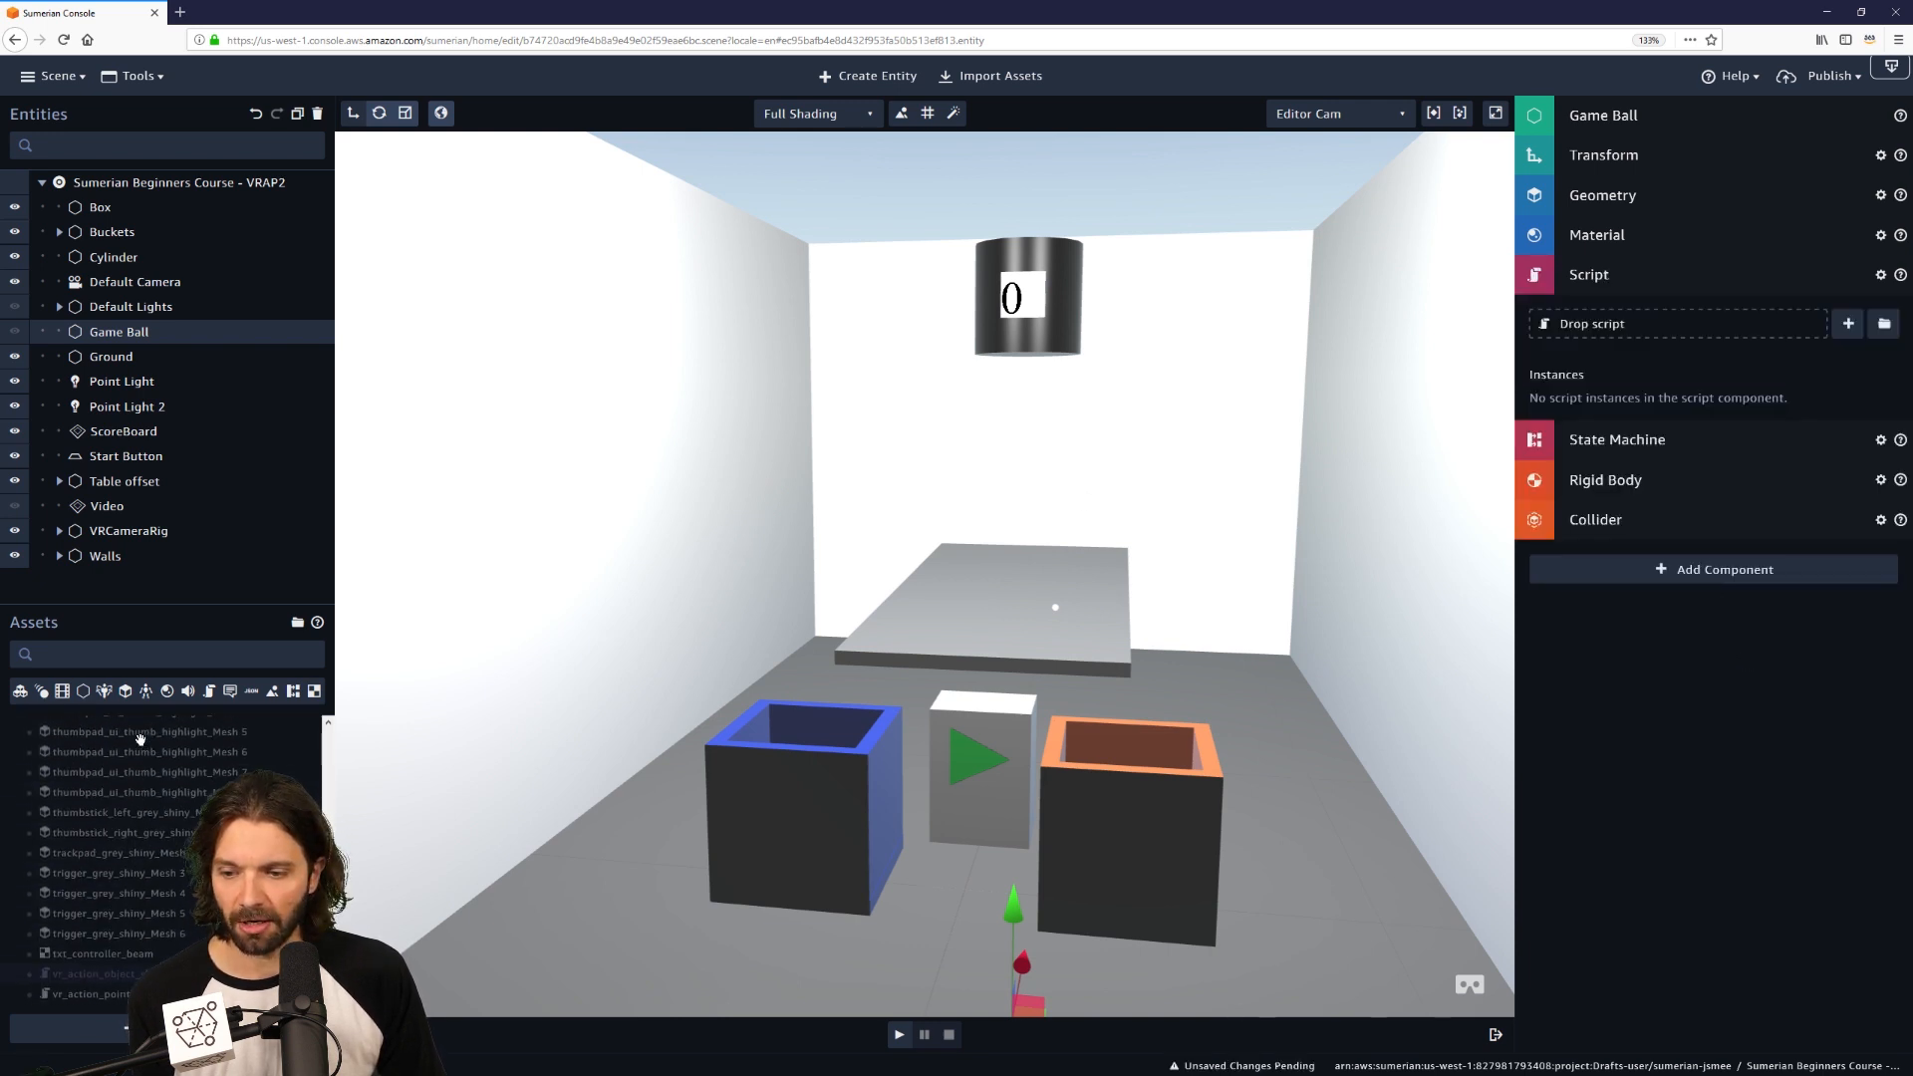
scroll(140, 737, up, 10)
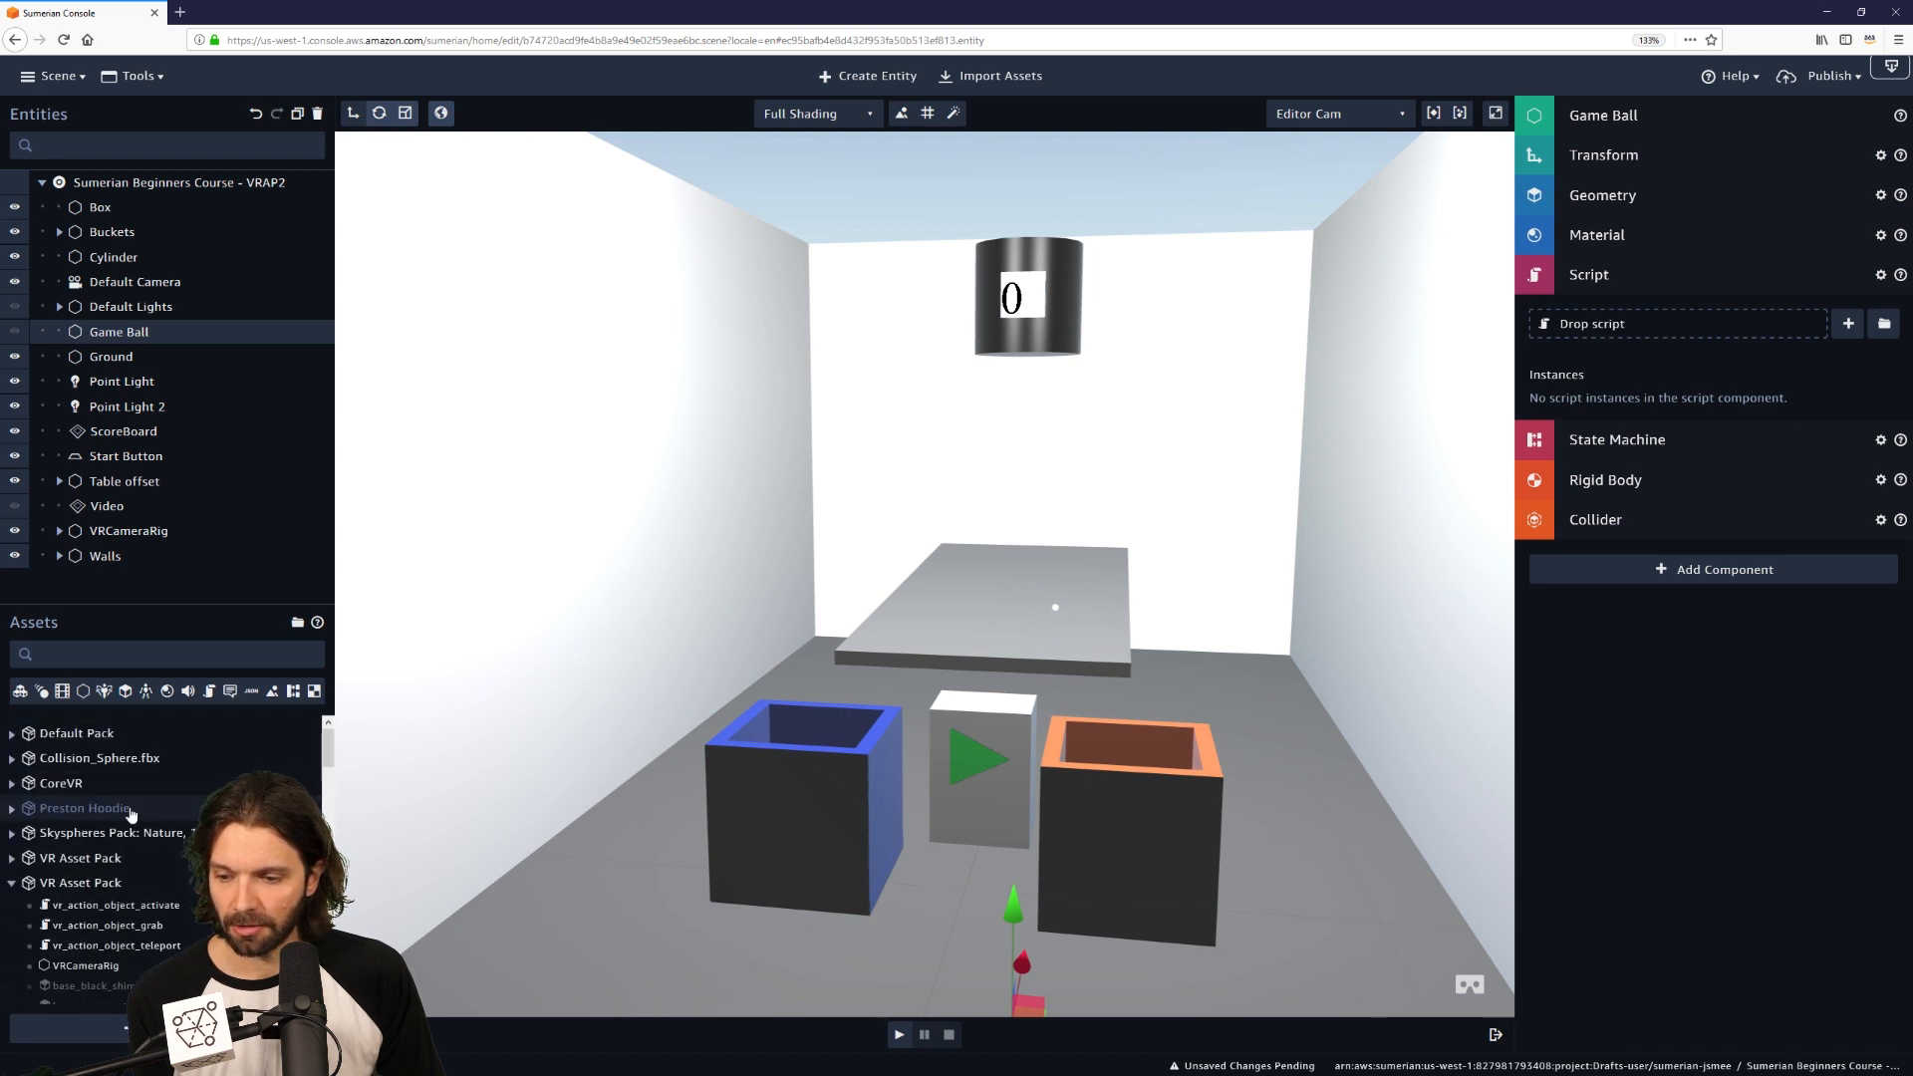
drag(111, 804, 1657, 325)
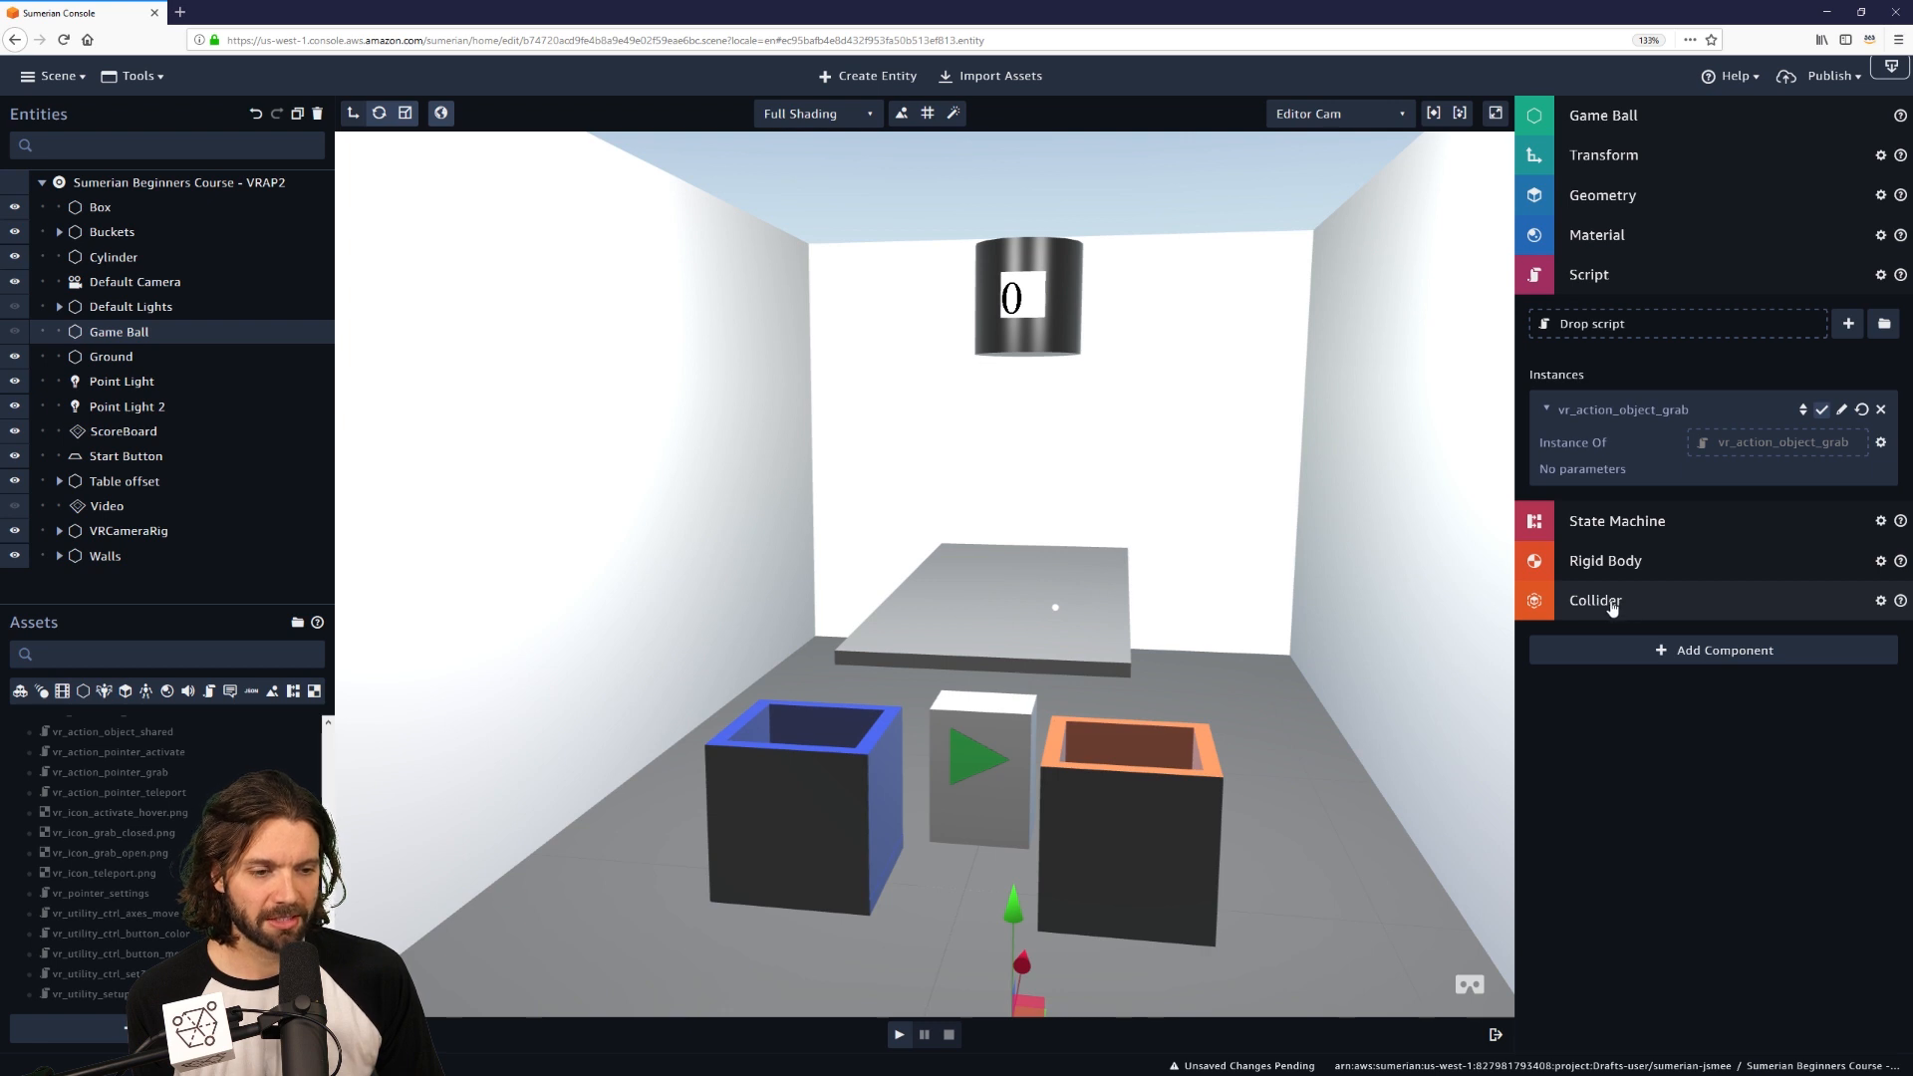
click(1617, 277)
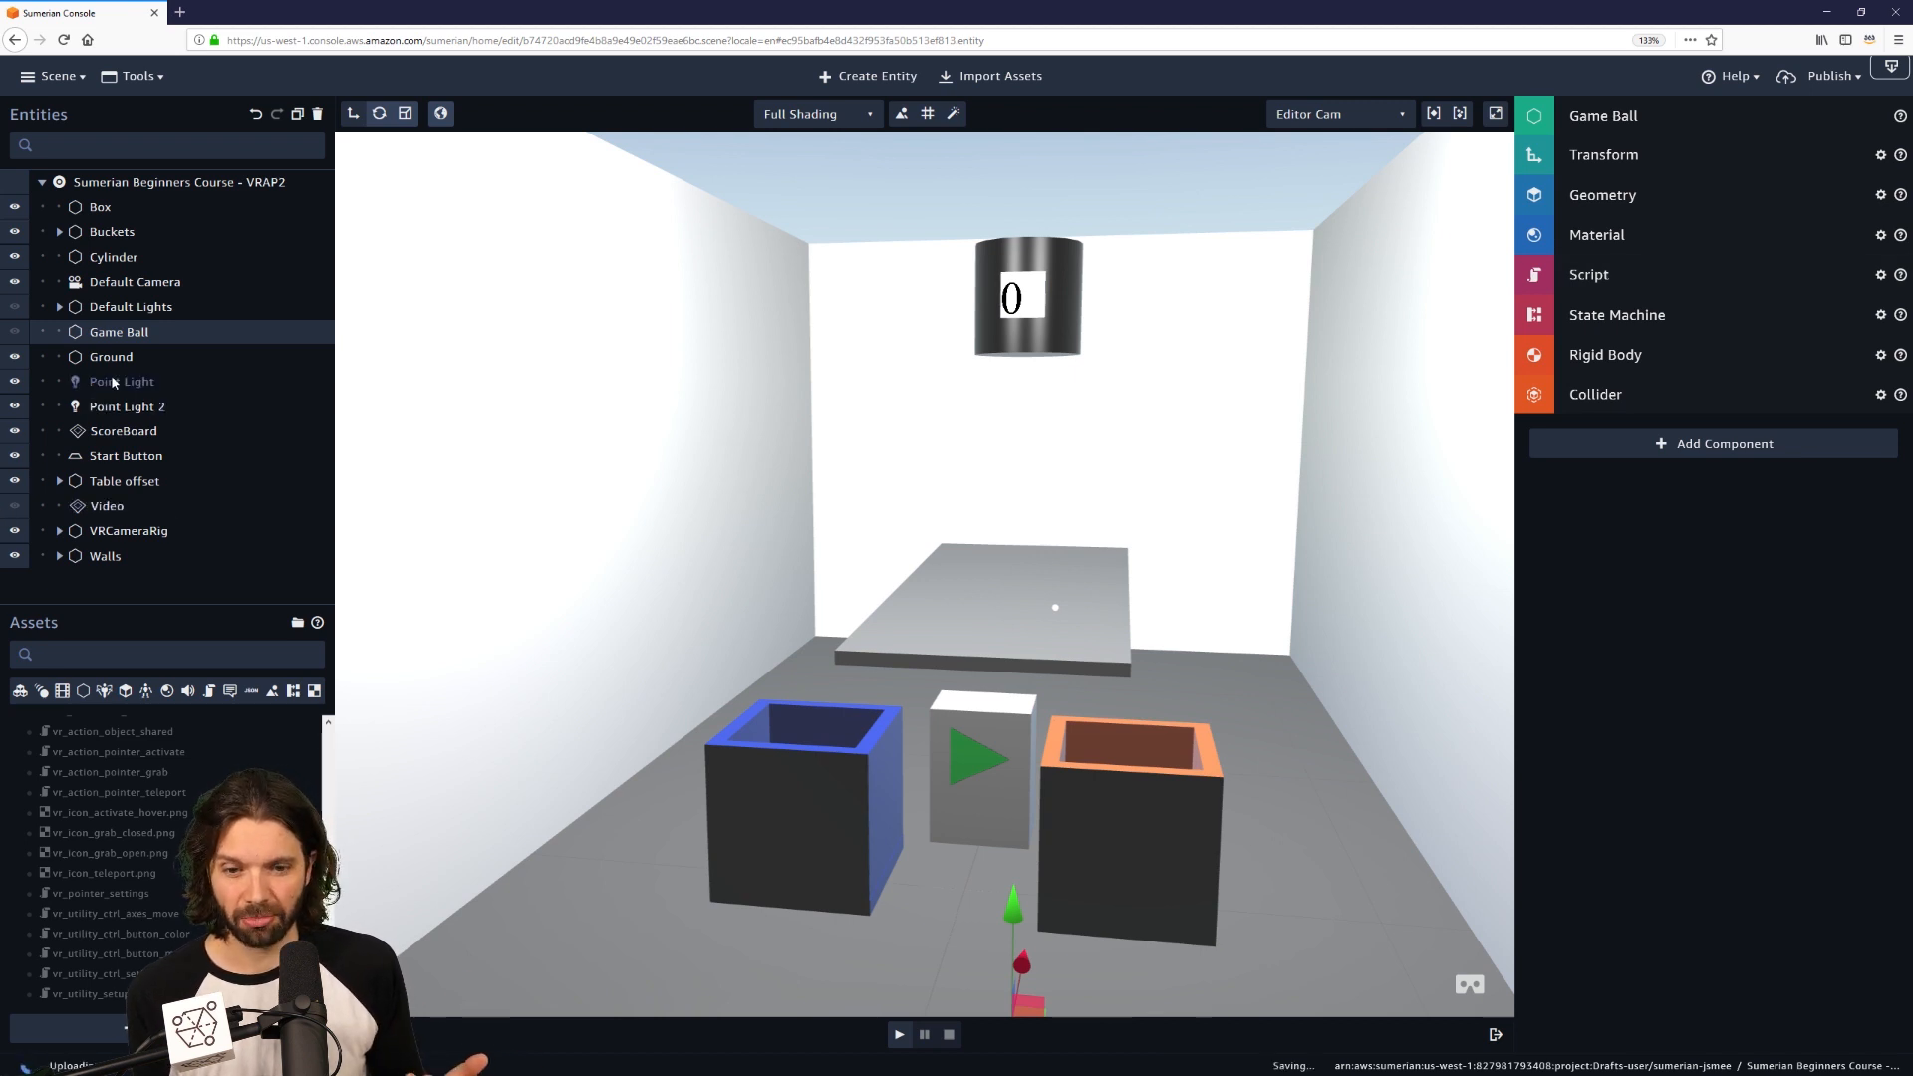
Add a Script component to Start Button and drop vr_action_object_activate into it.
click(127, 458)
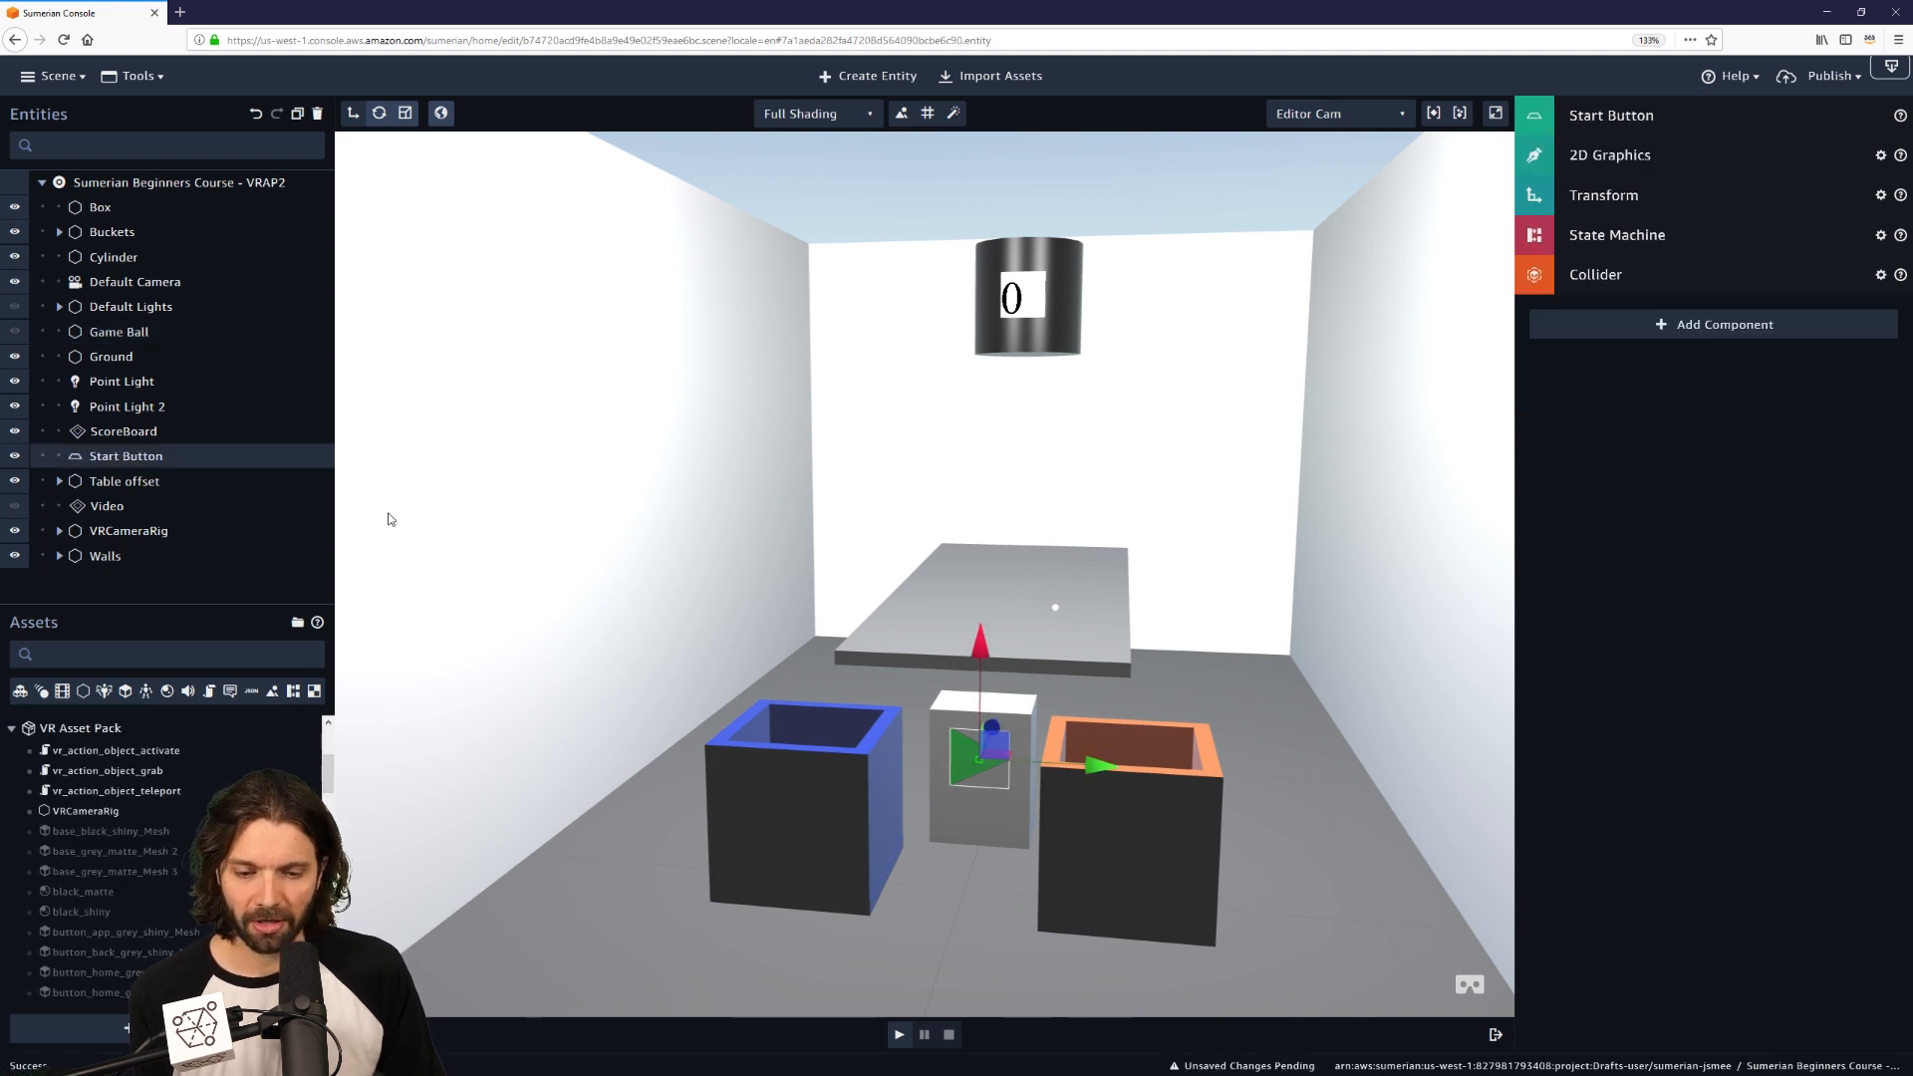
click(1752, 332)
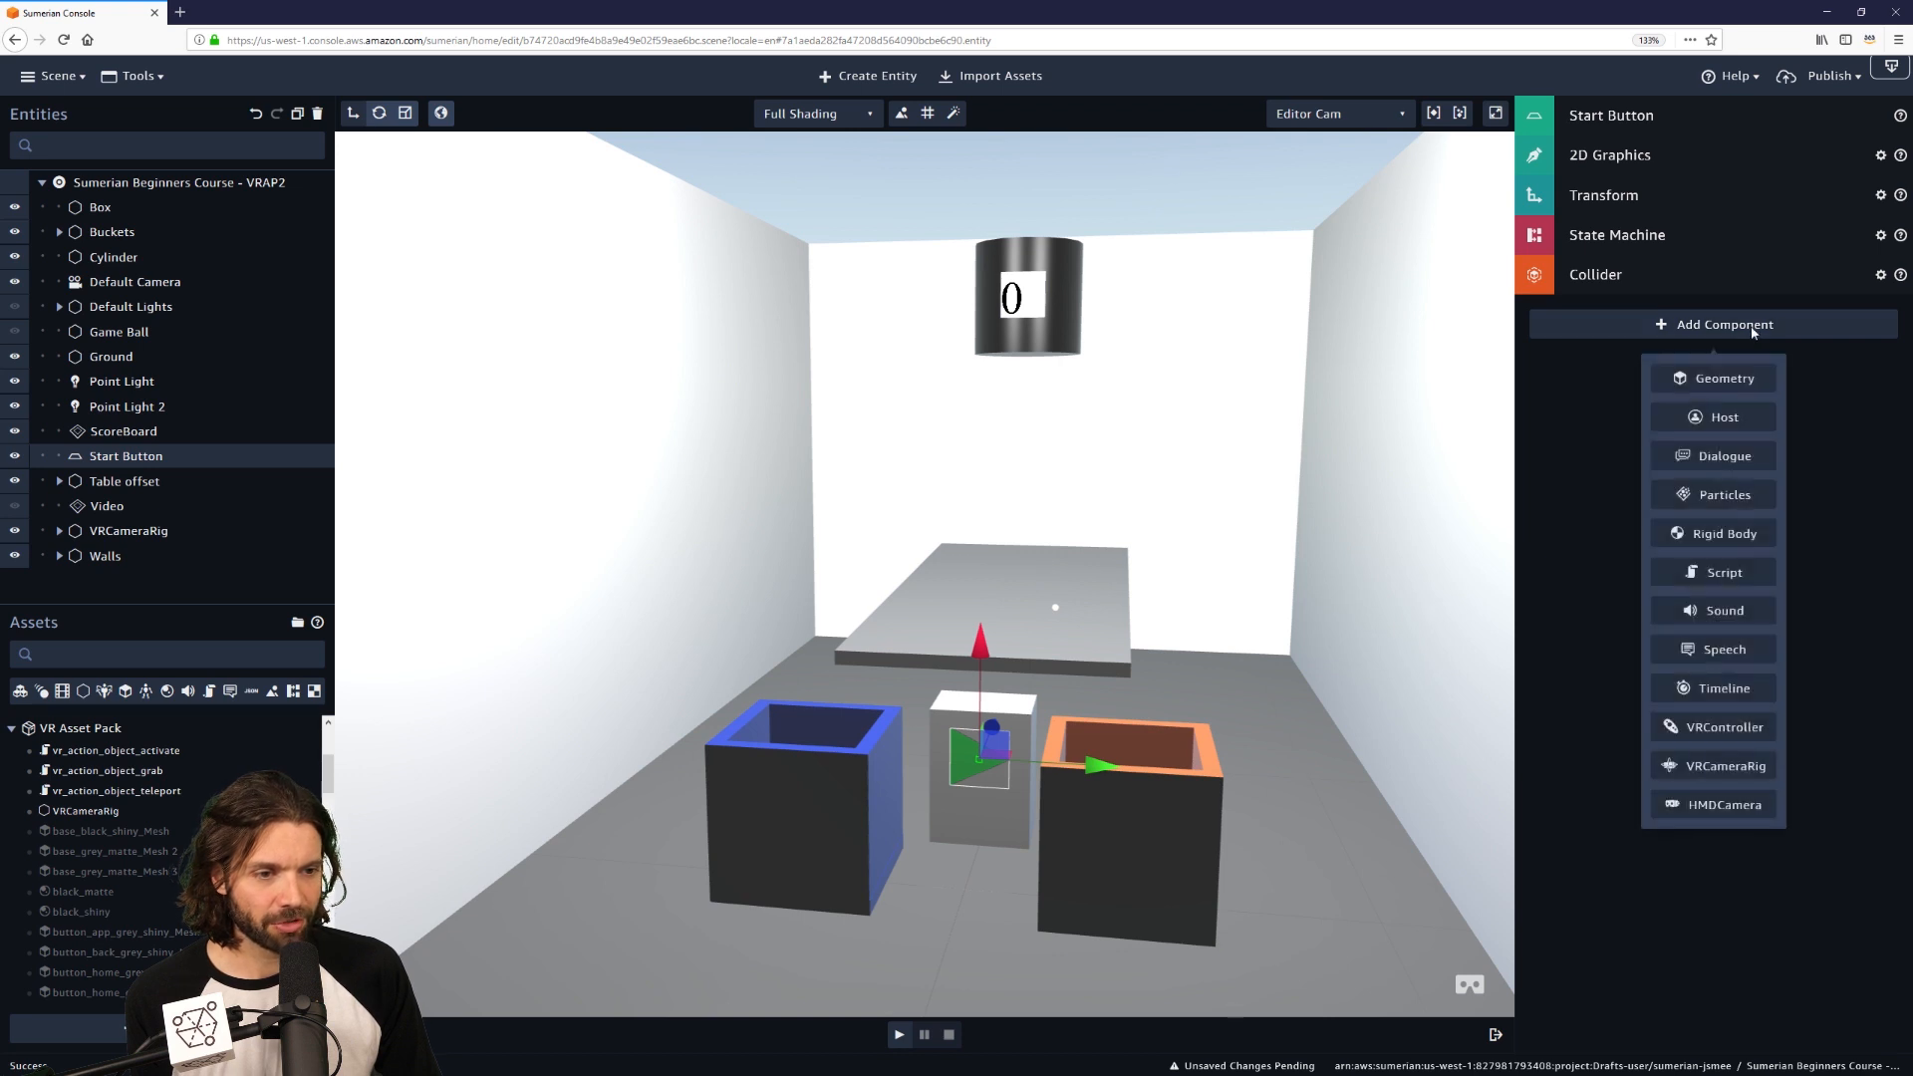
click(1739, 574)
scroll(145, 824, down, 5)
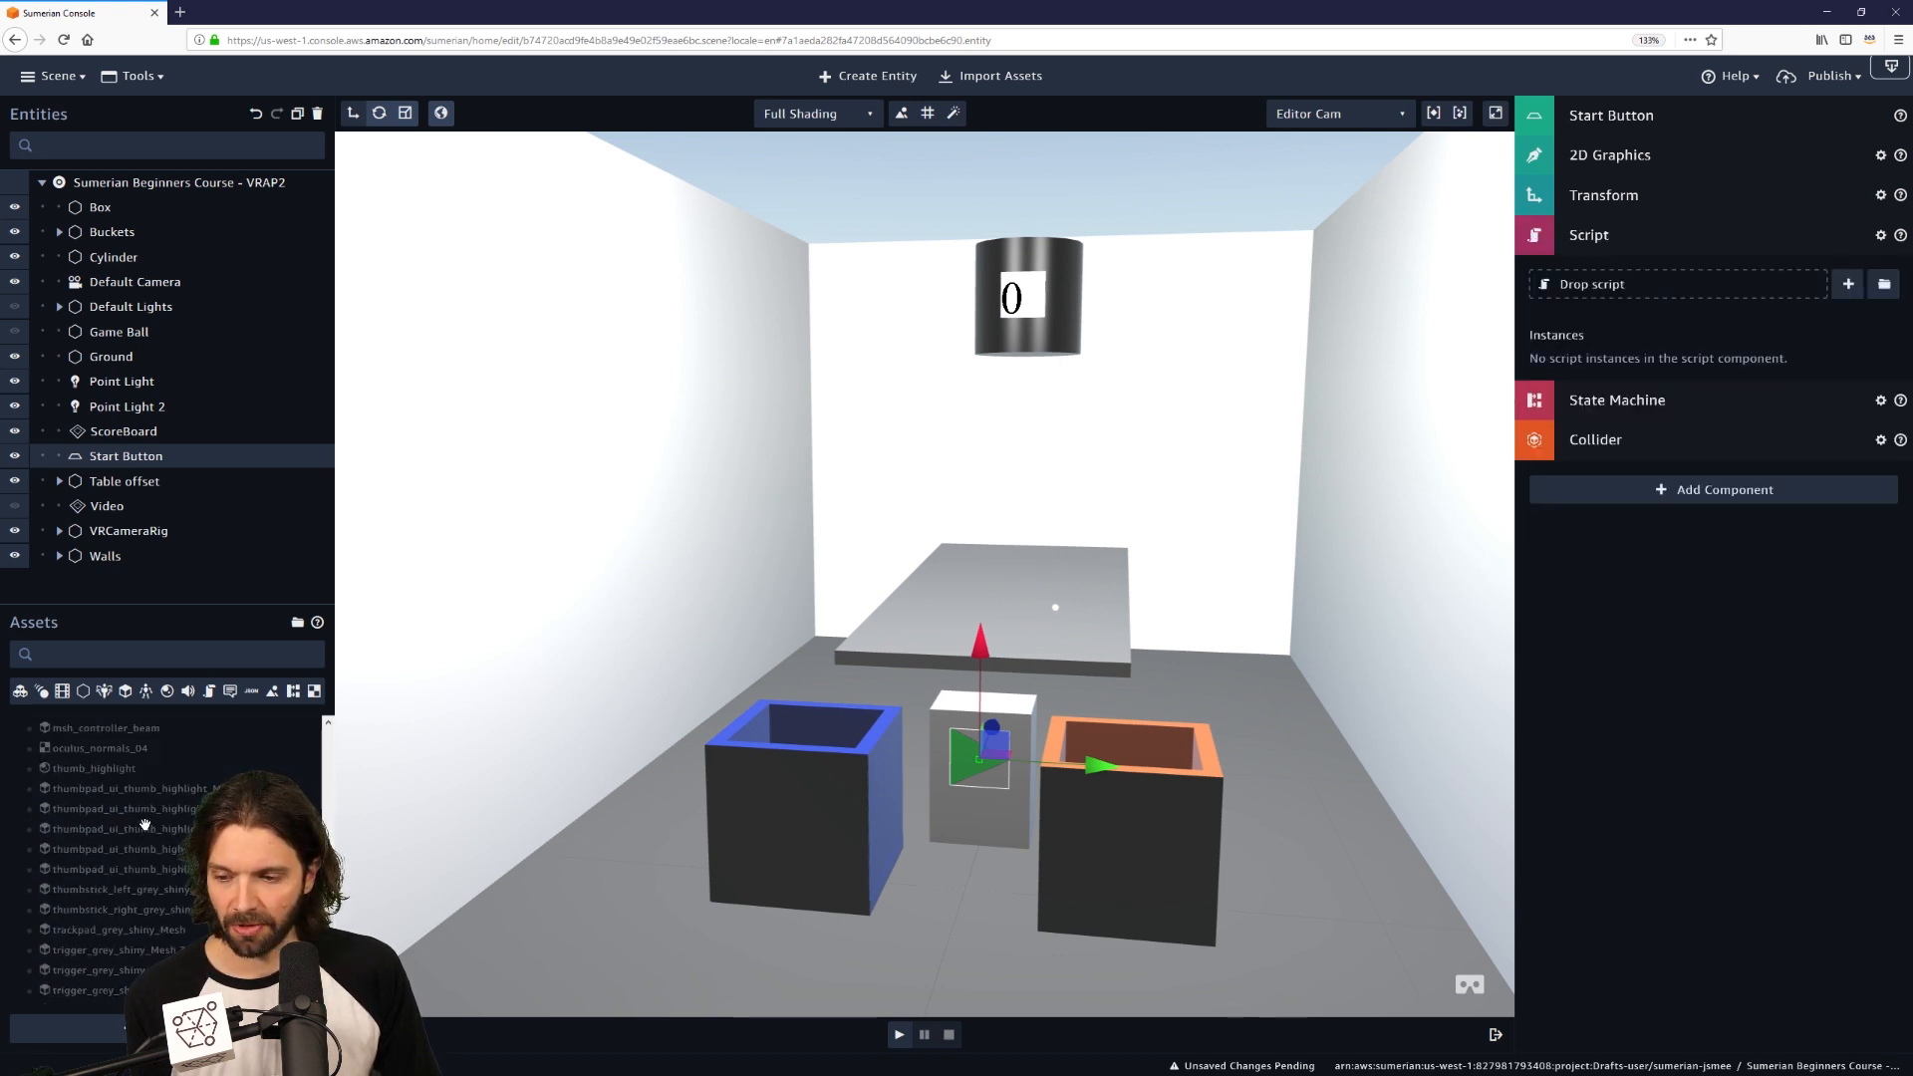
scroll(145, 824, up, 6)
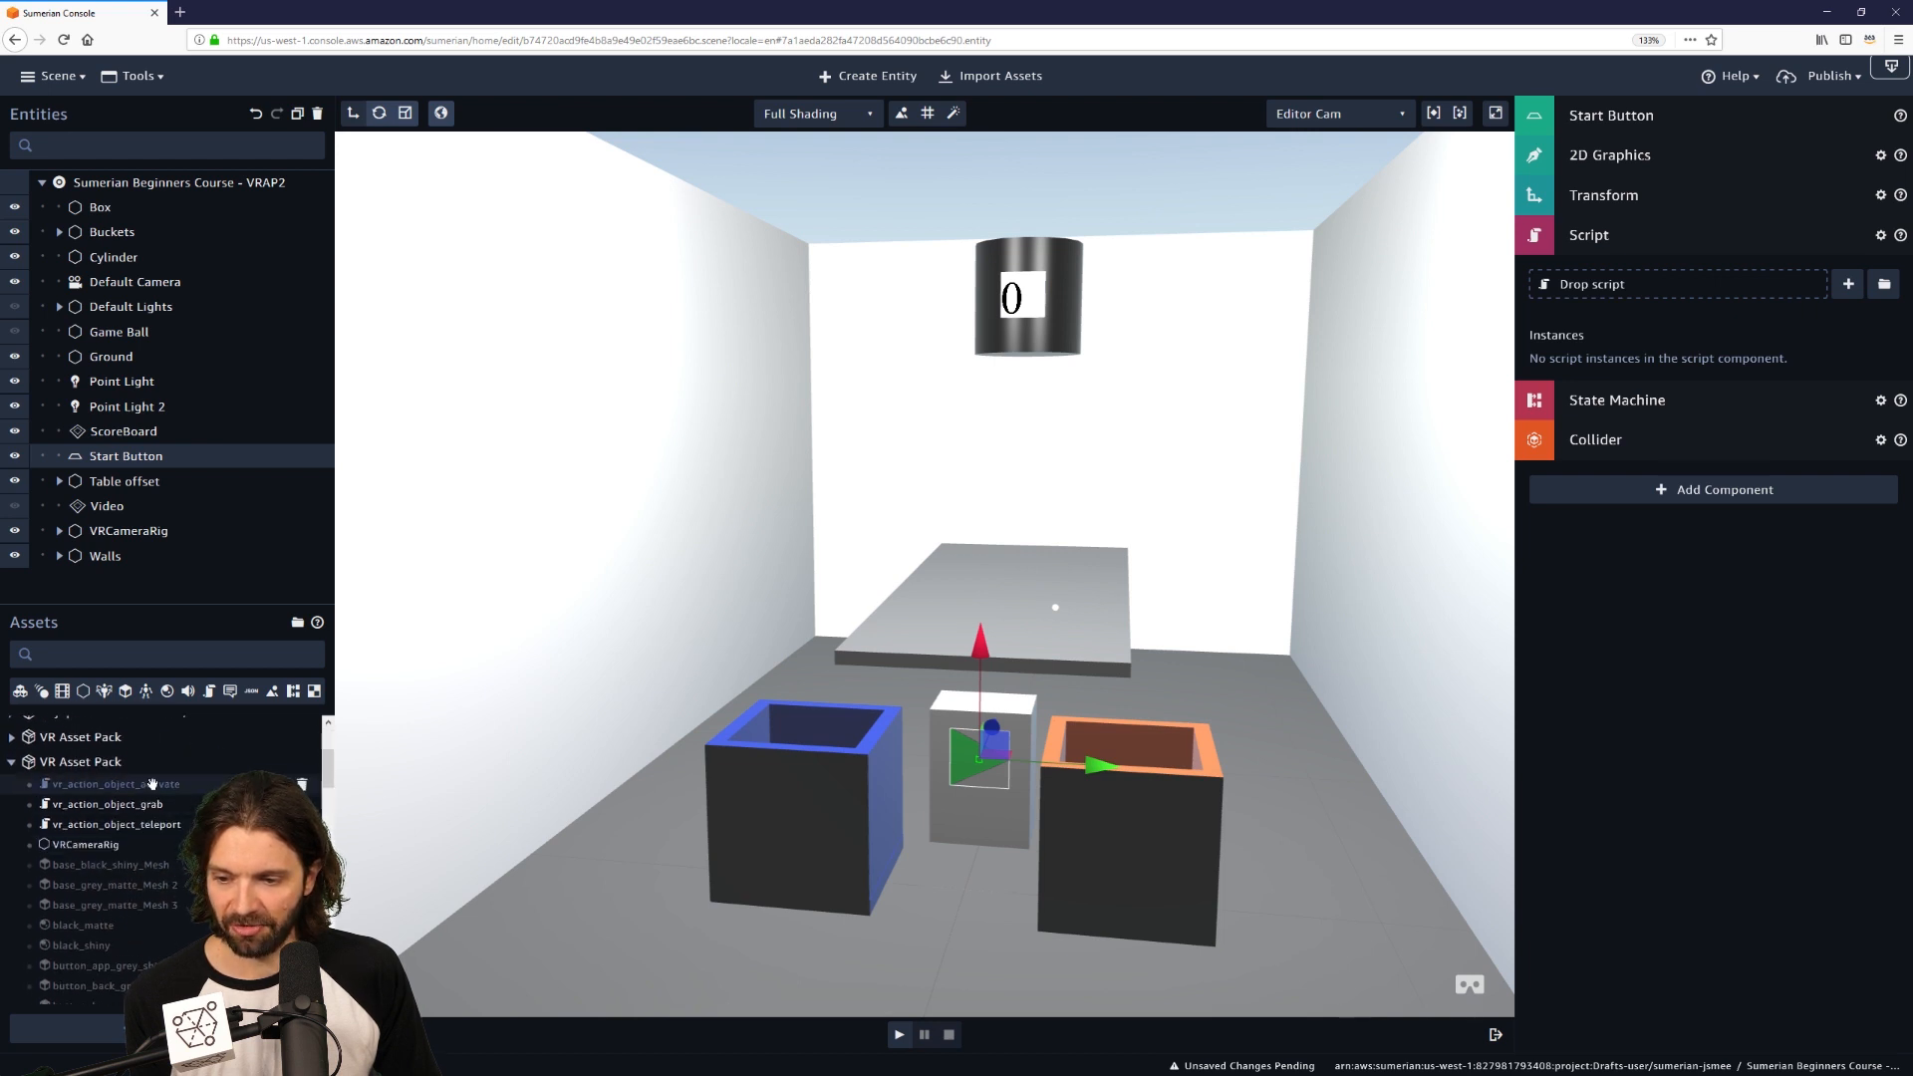
drag(152, 784, 1709, 278)
scroll(112, 877, down, 5)
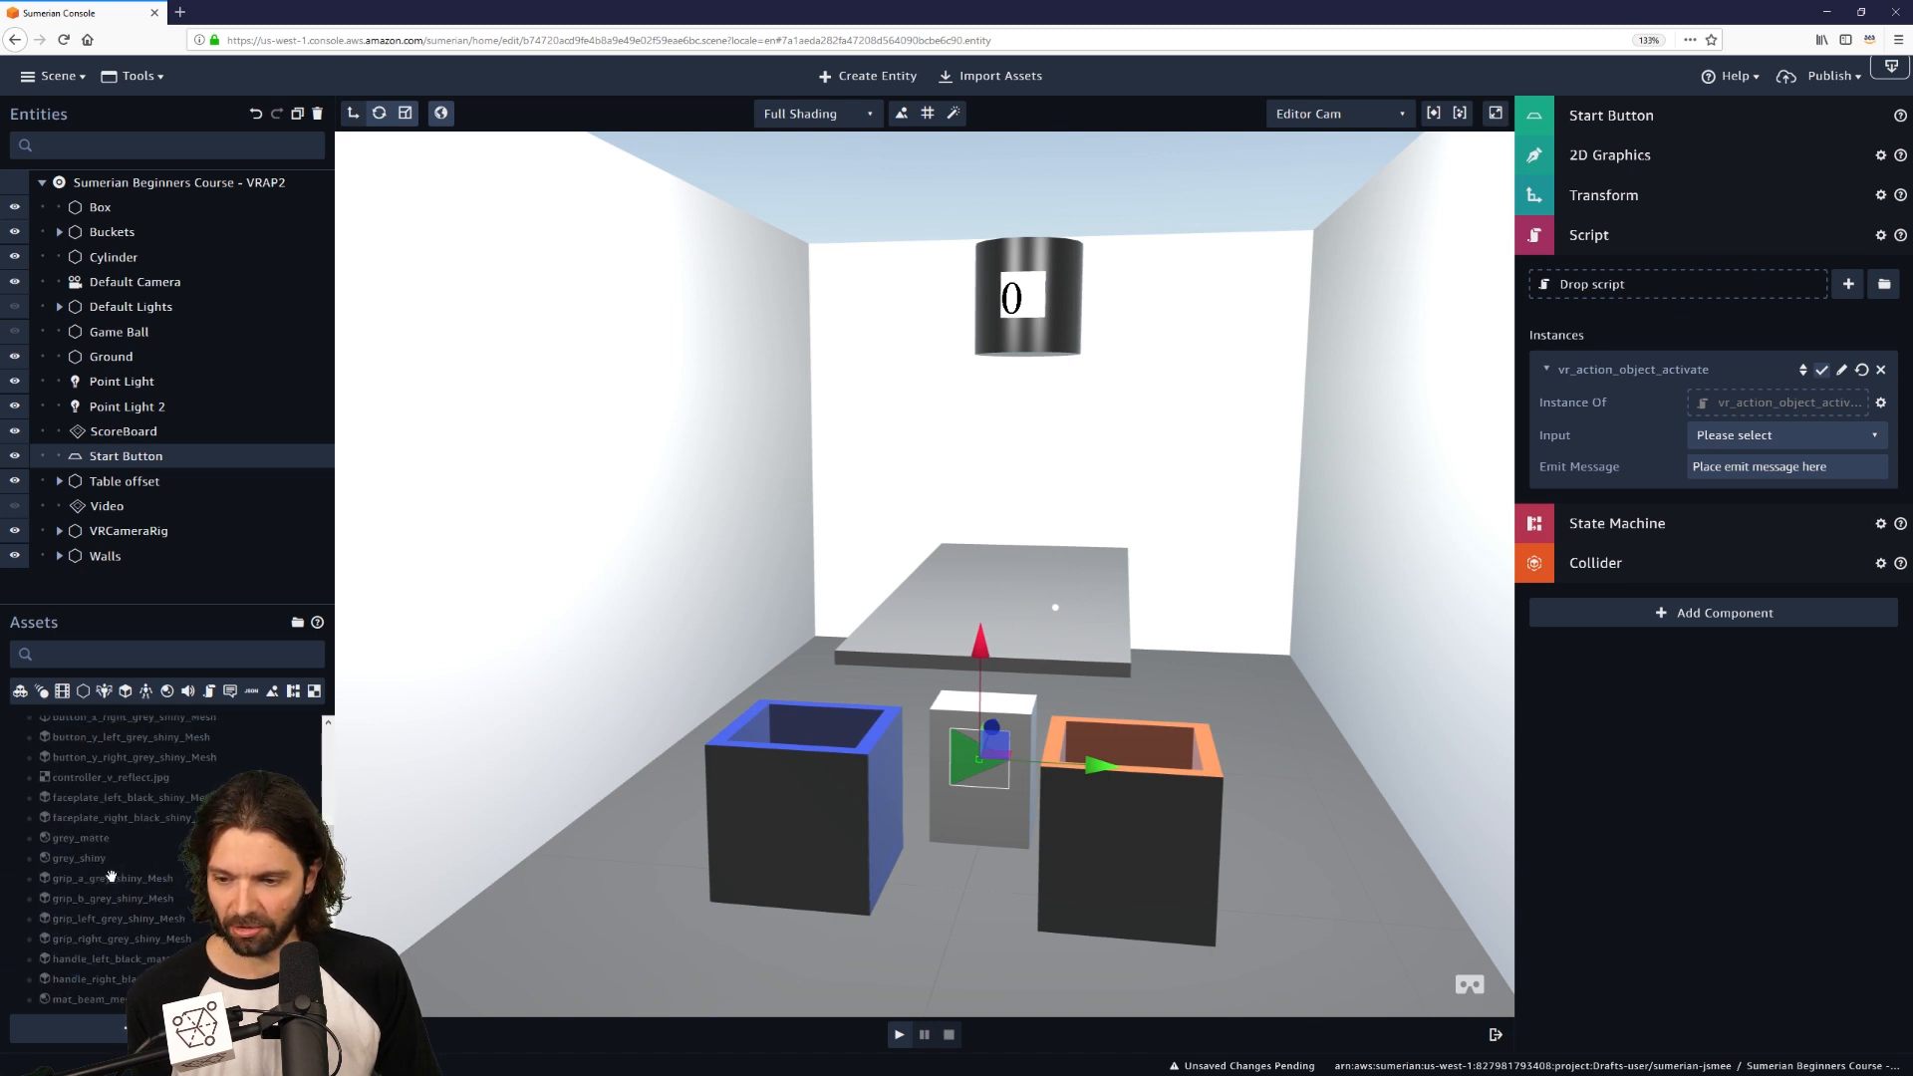
scroll(112, 876, up, 4)
scroll(111, 876, up, 3)
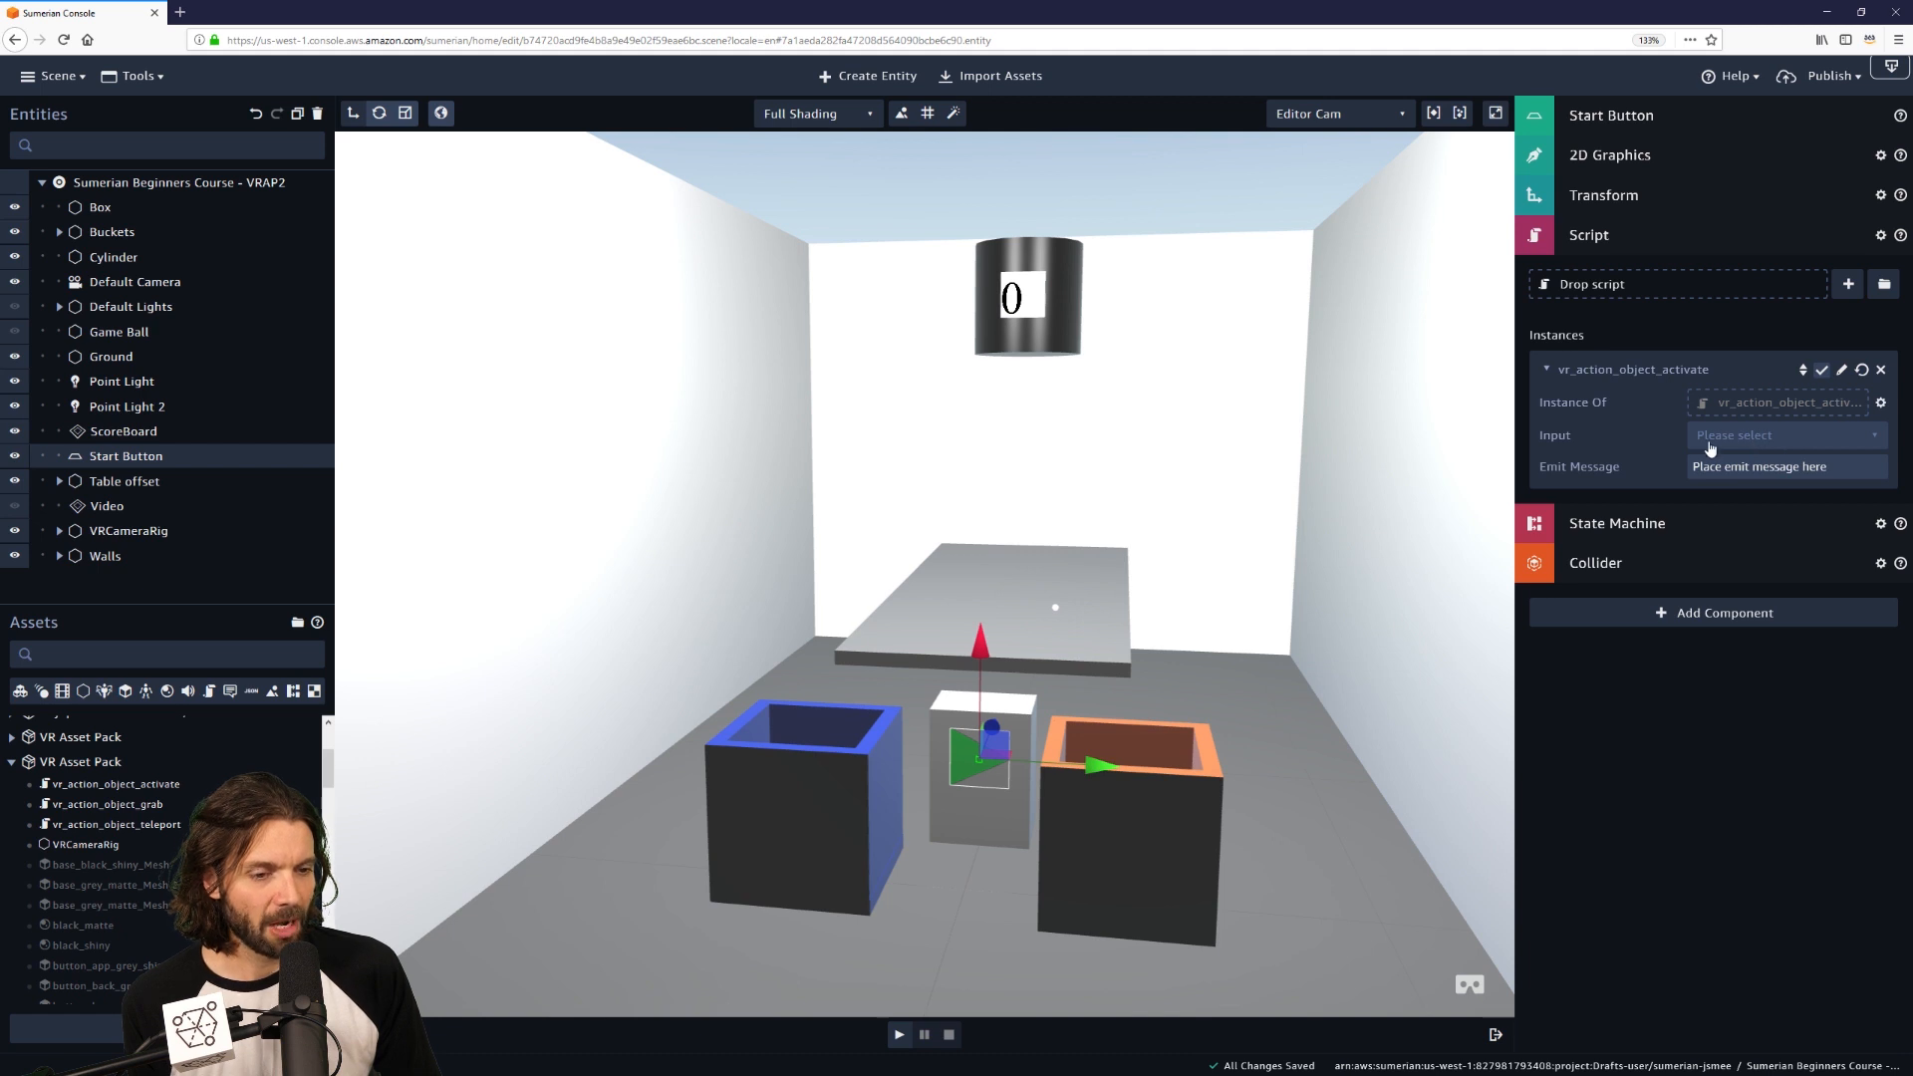
Set the activate script's Input to OnActionButtonDown and its Emit Message to 'start'.
click(1814, 438)
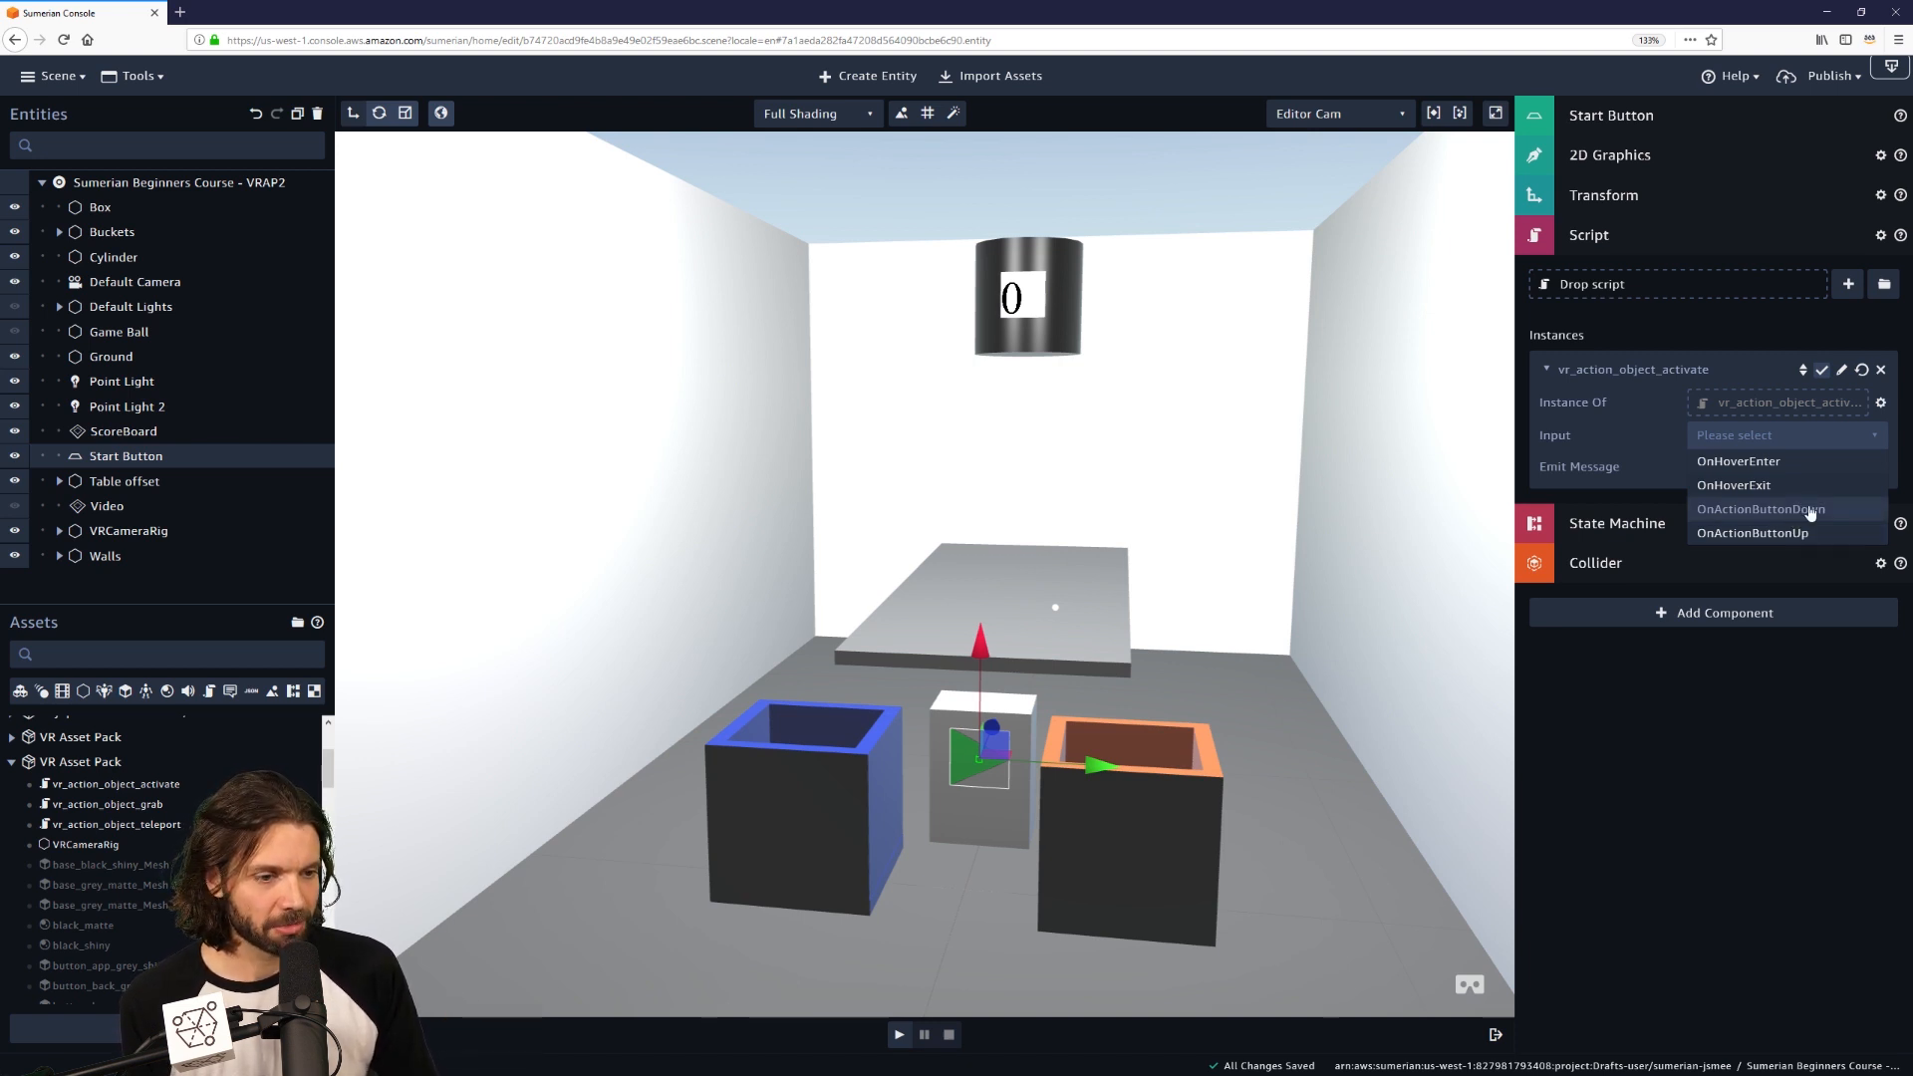
click(1861, 510)
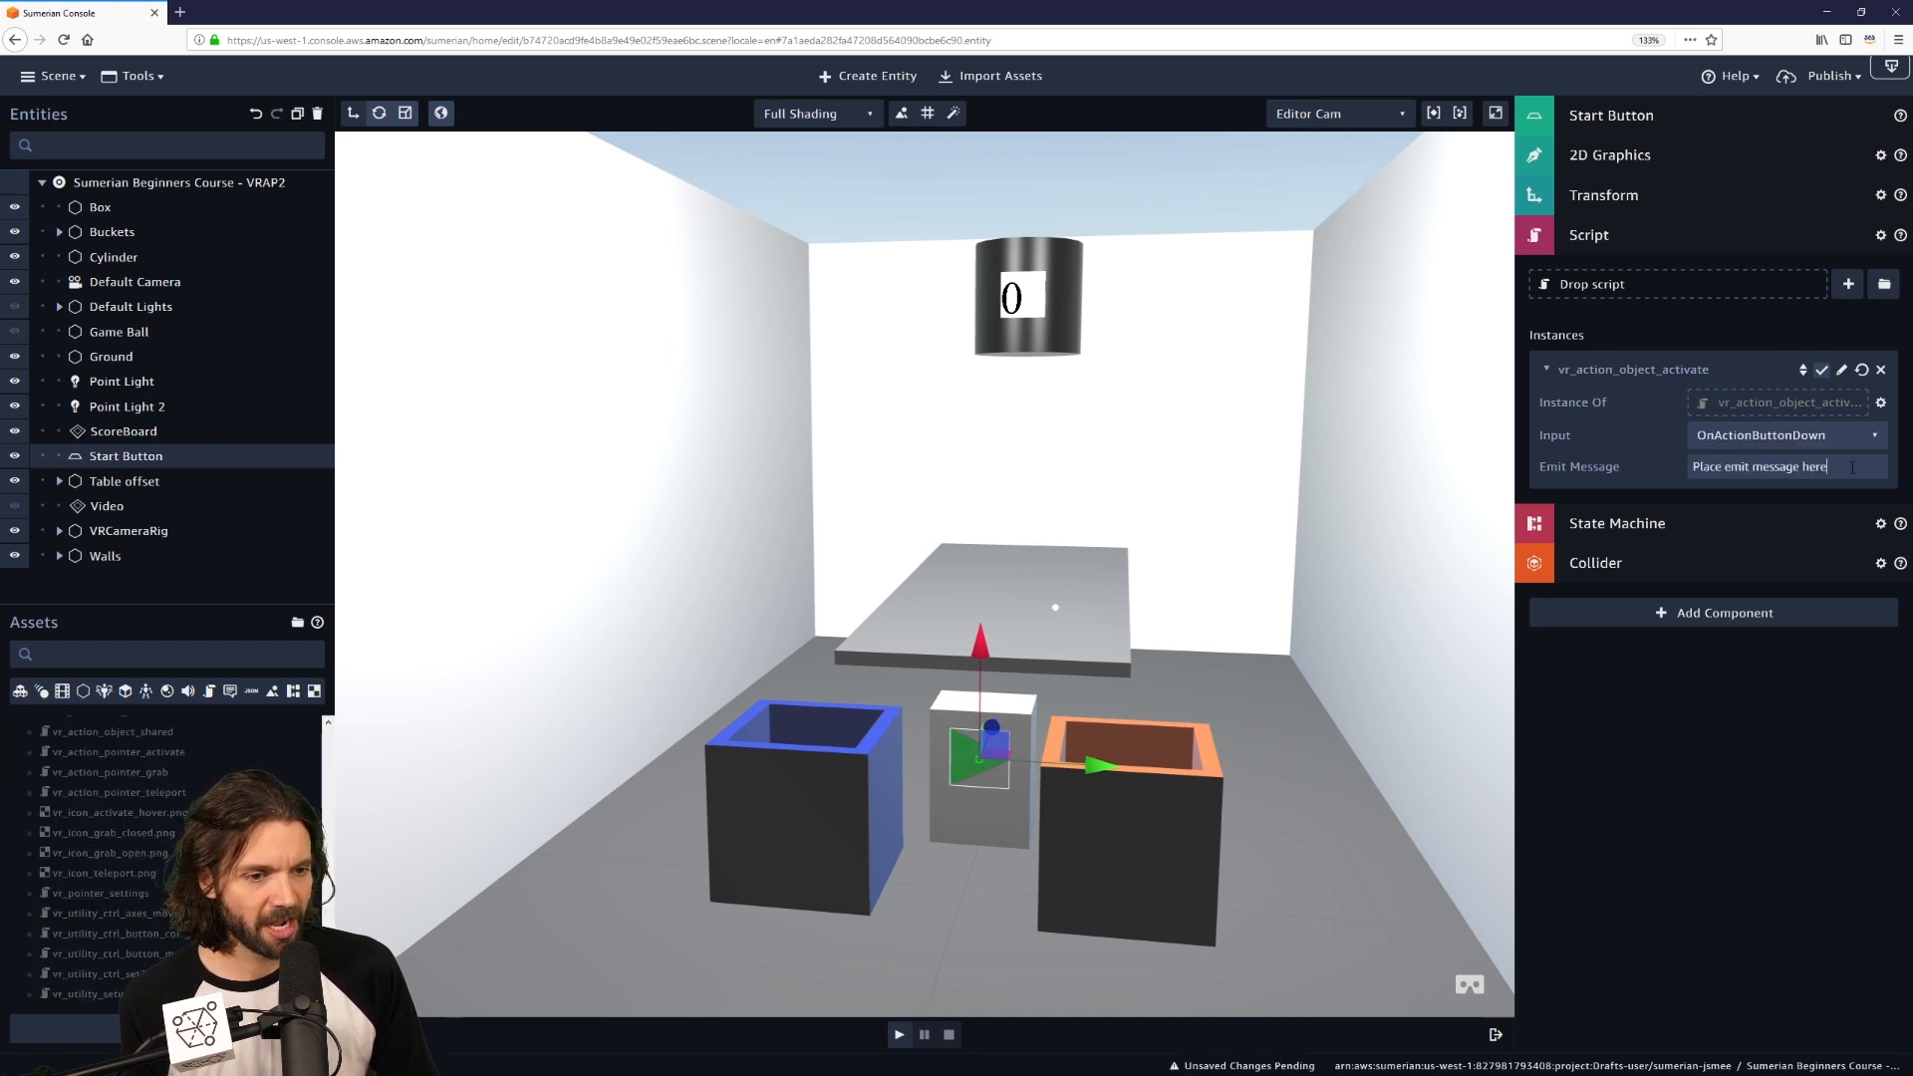
drag(1851, 467, 1645, 478)
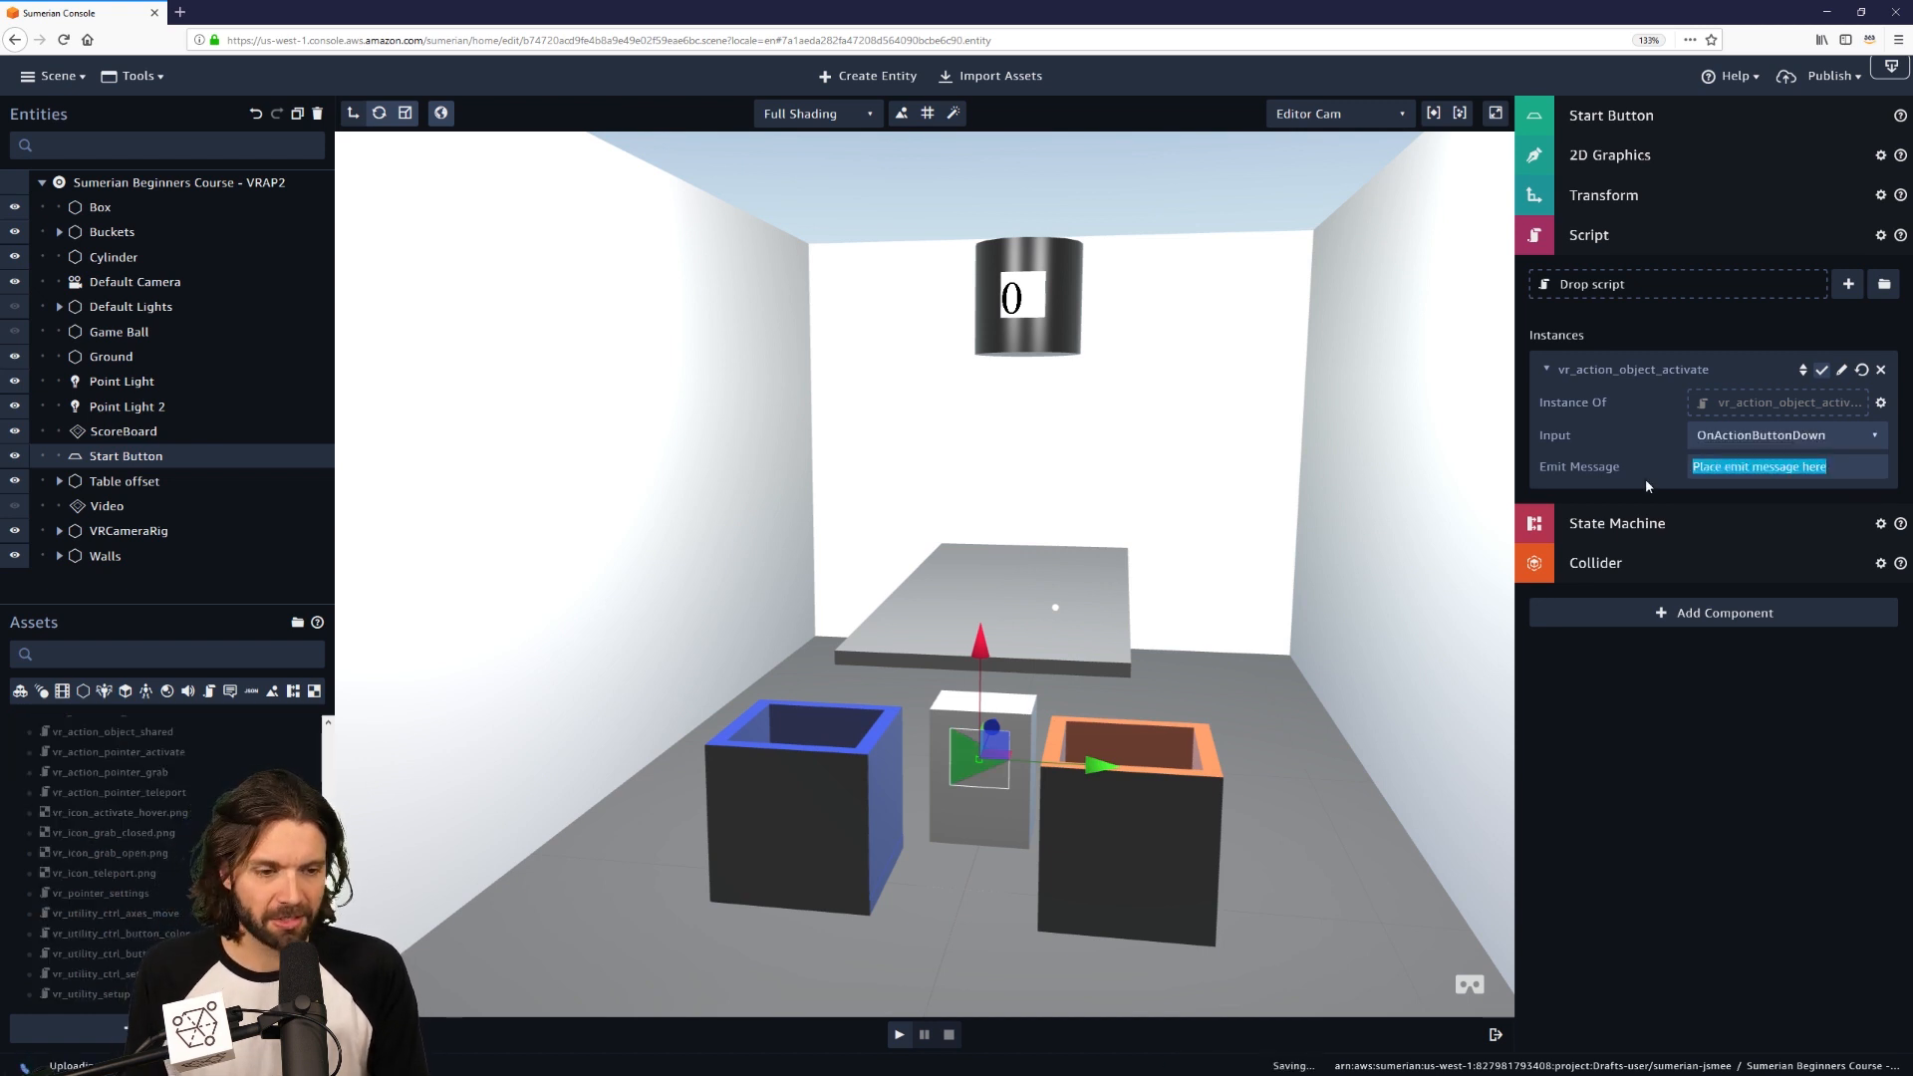
text(start)
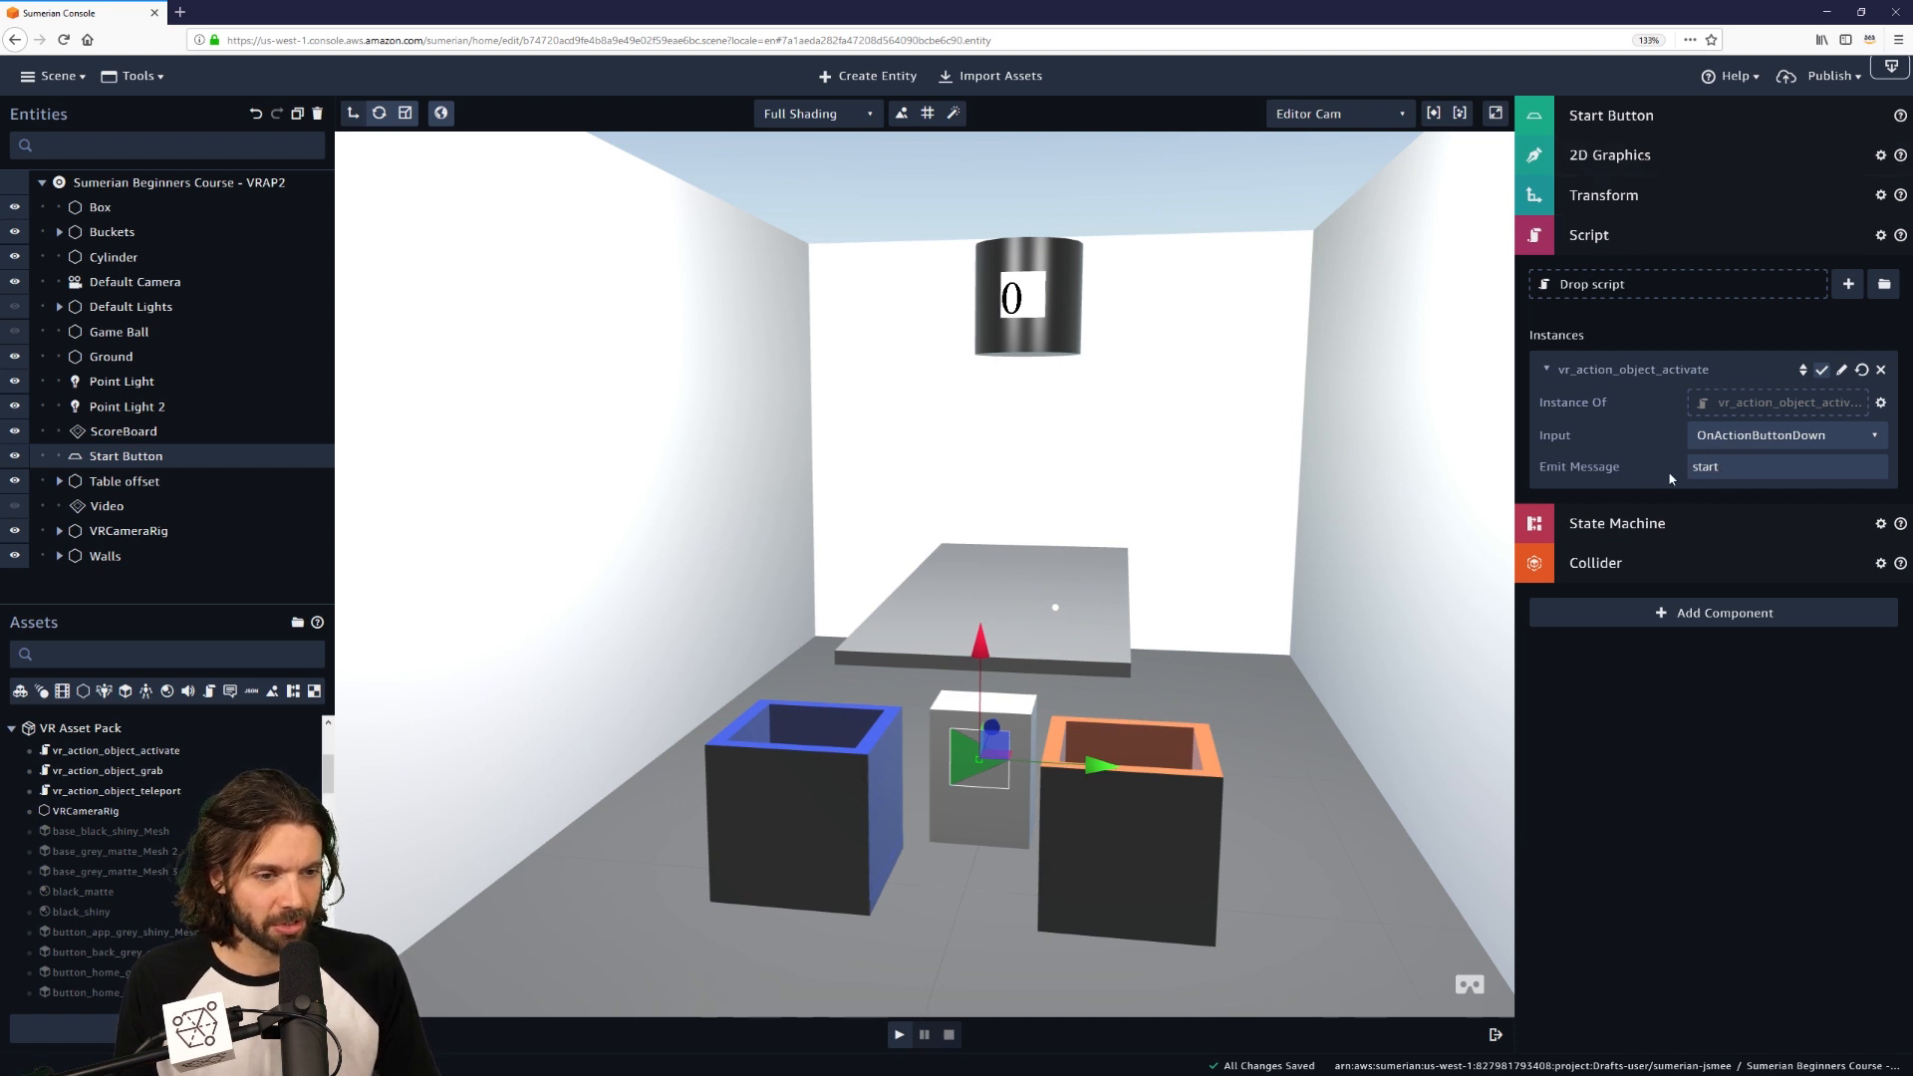
click(1635, 241)
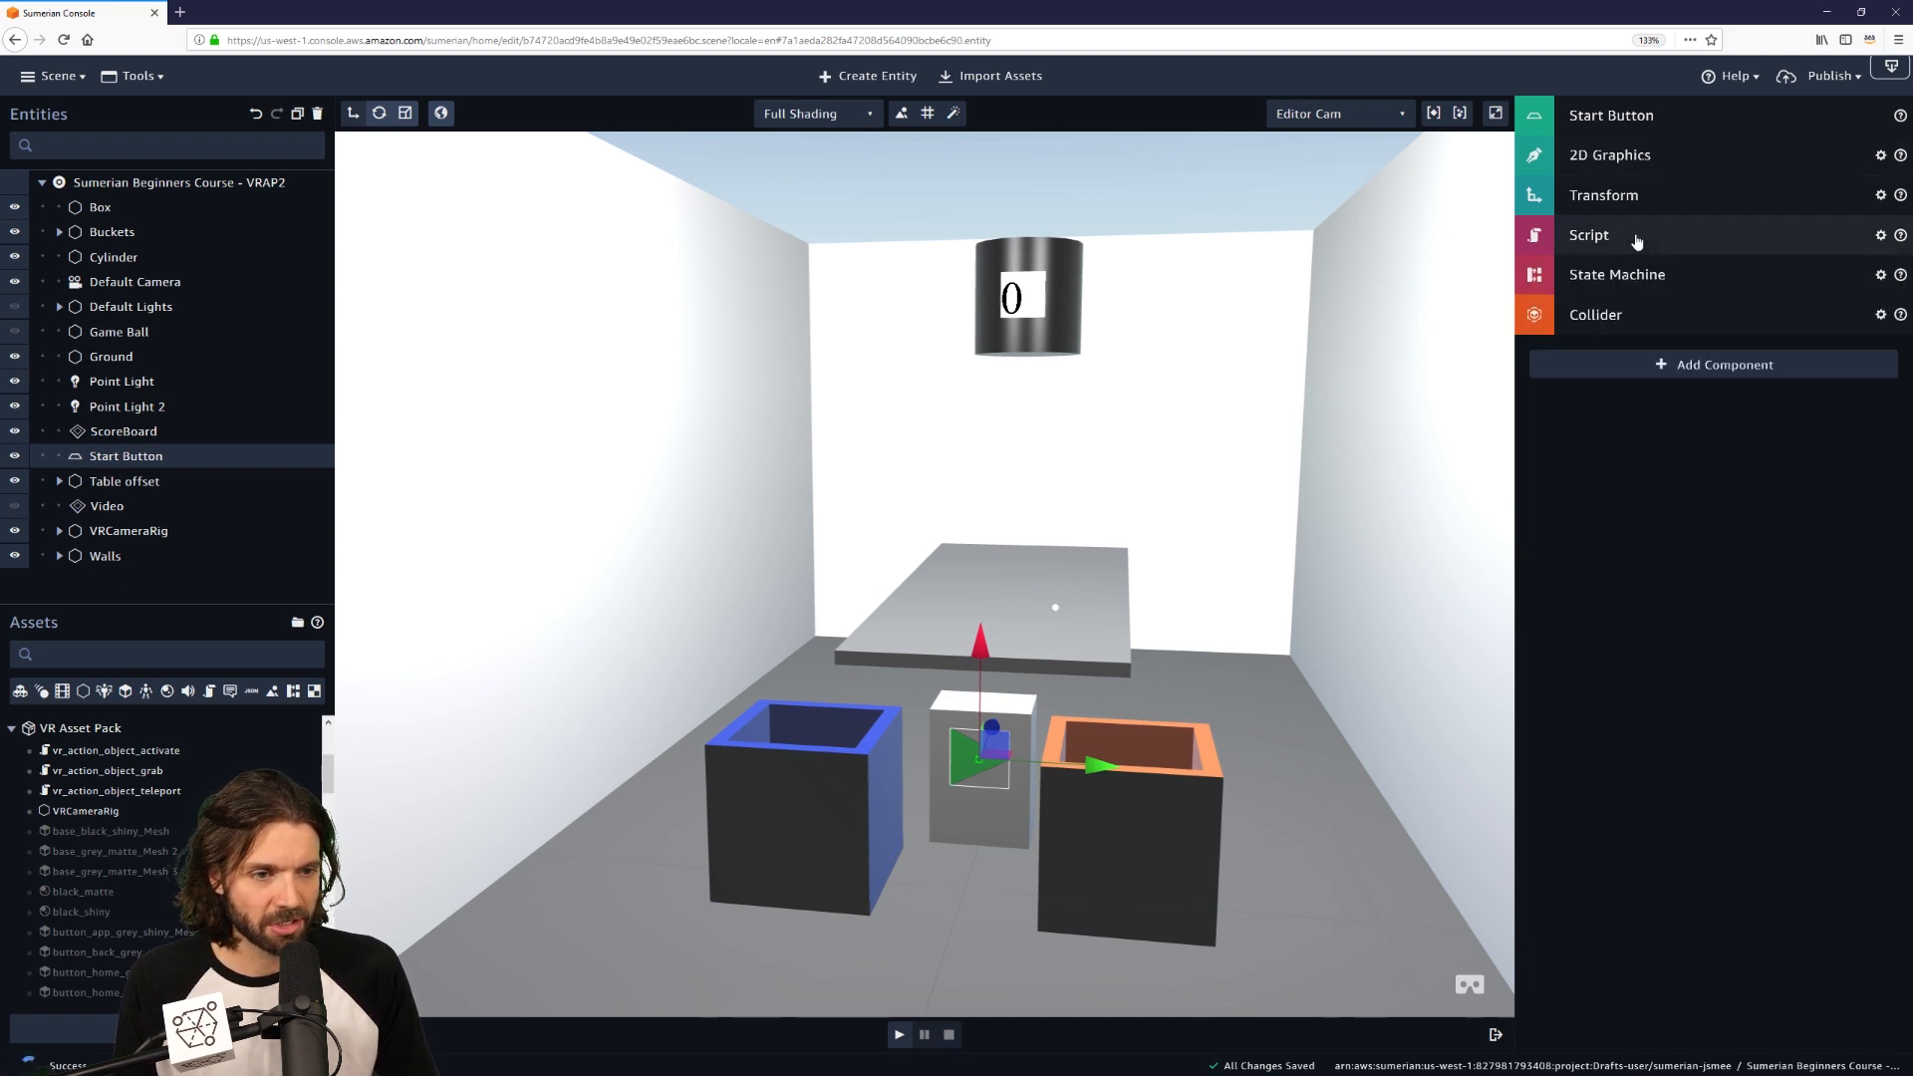
Delete the Start Button's Collider through the component's gear menu.
click(1880, 316)
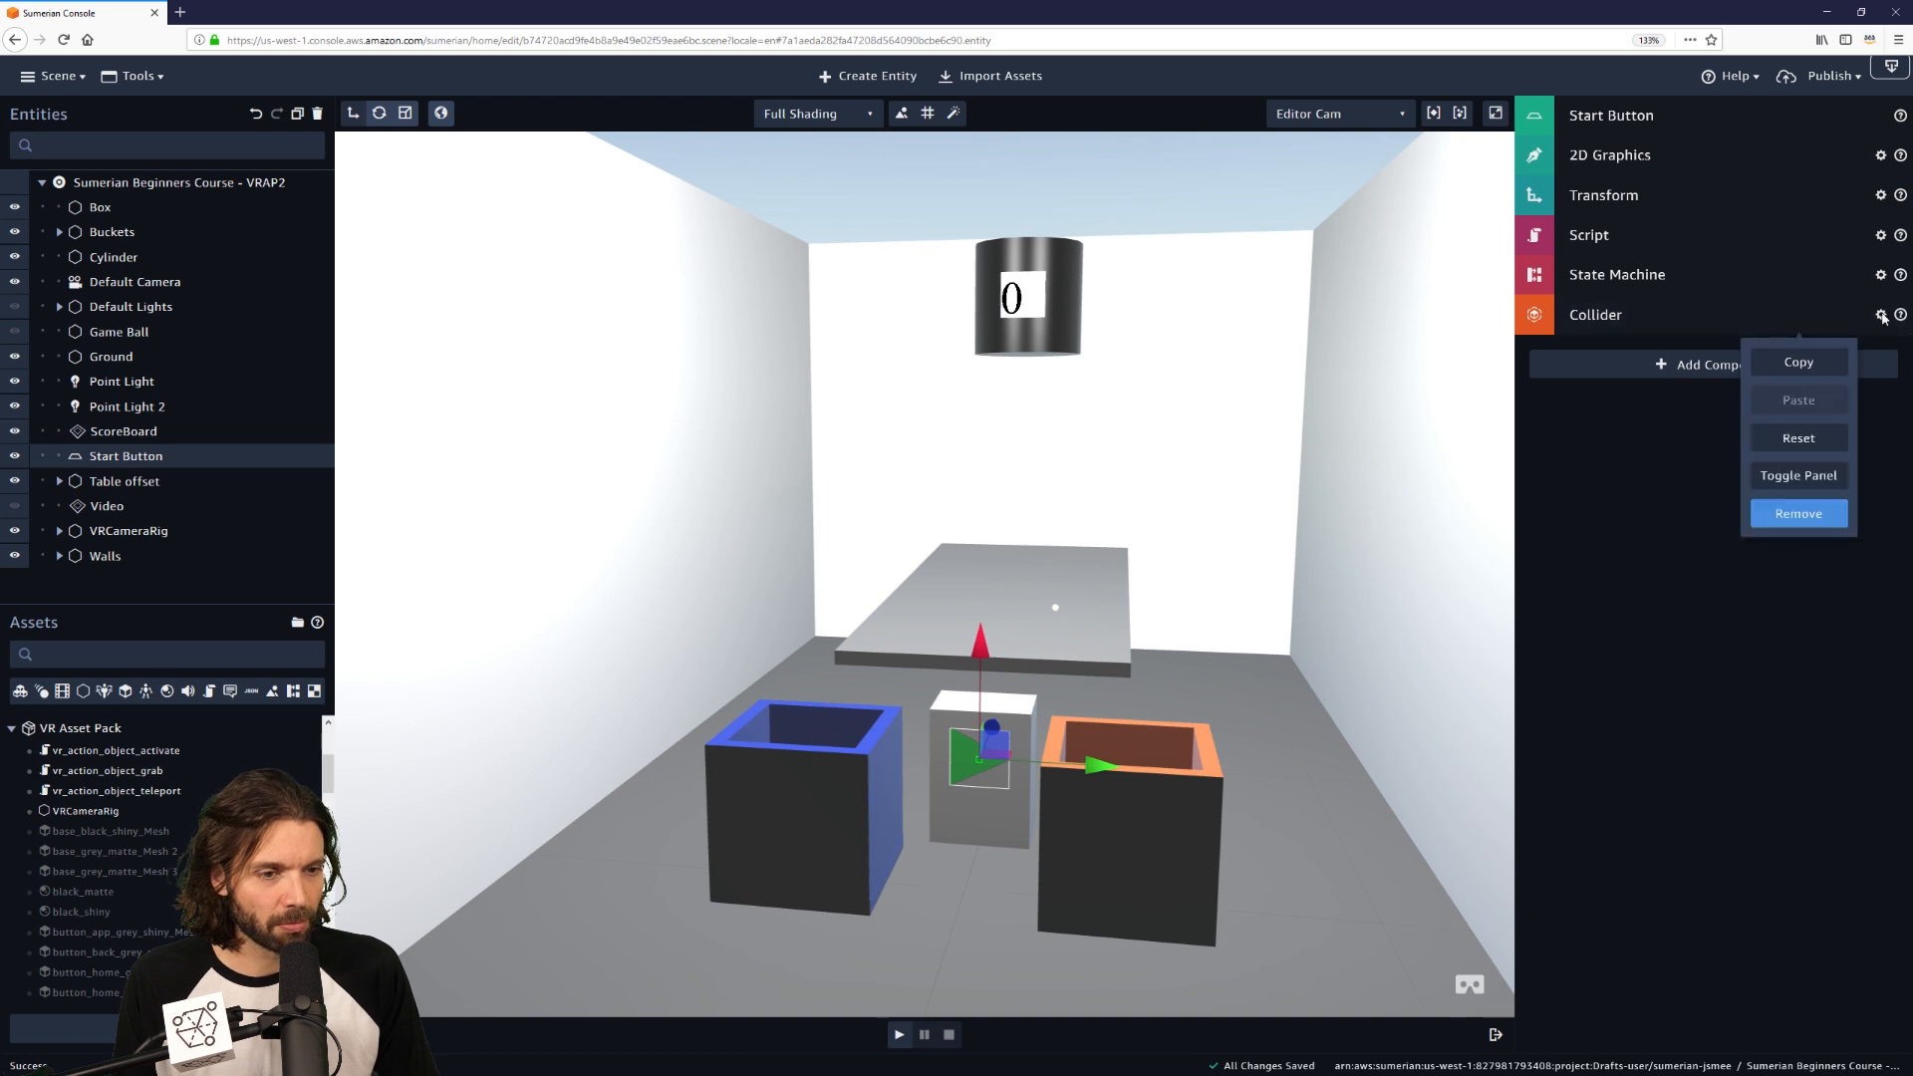
click(1808, 516)
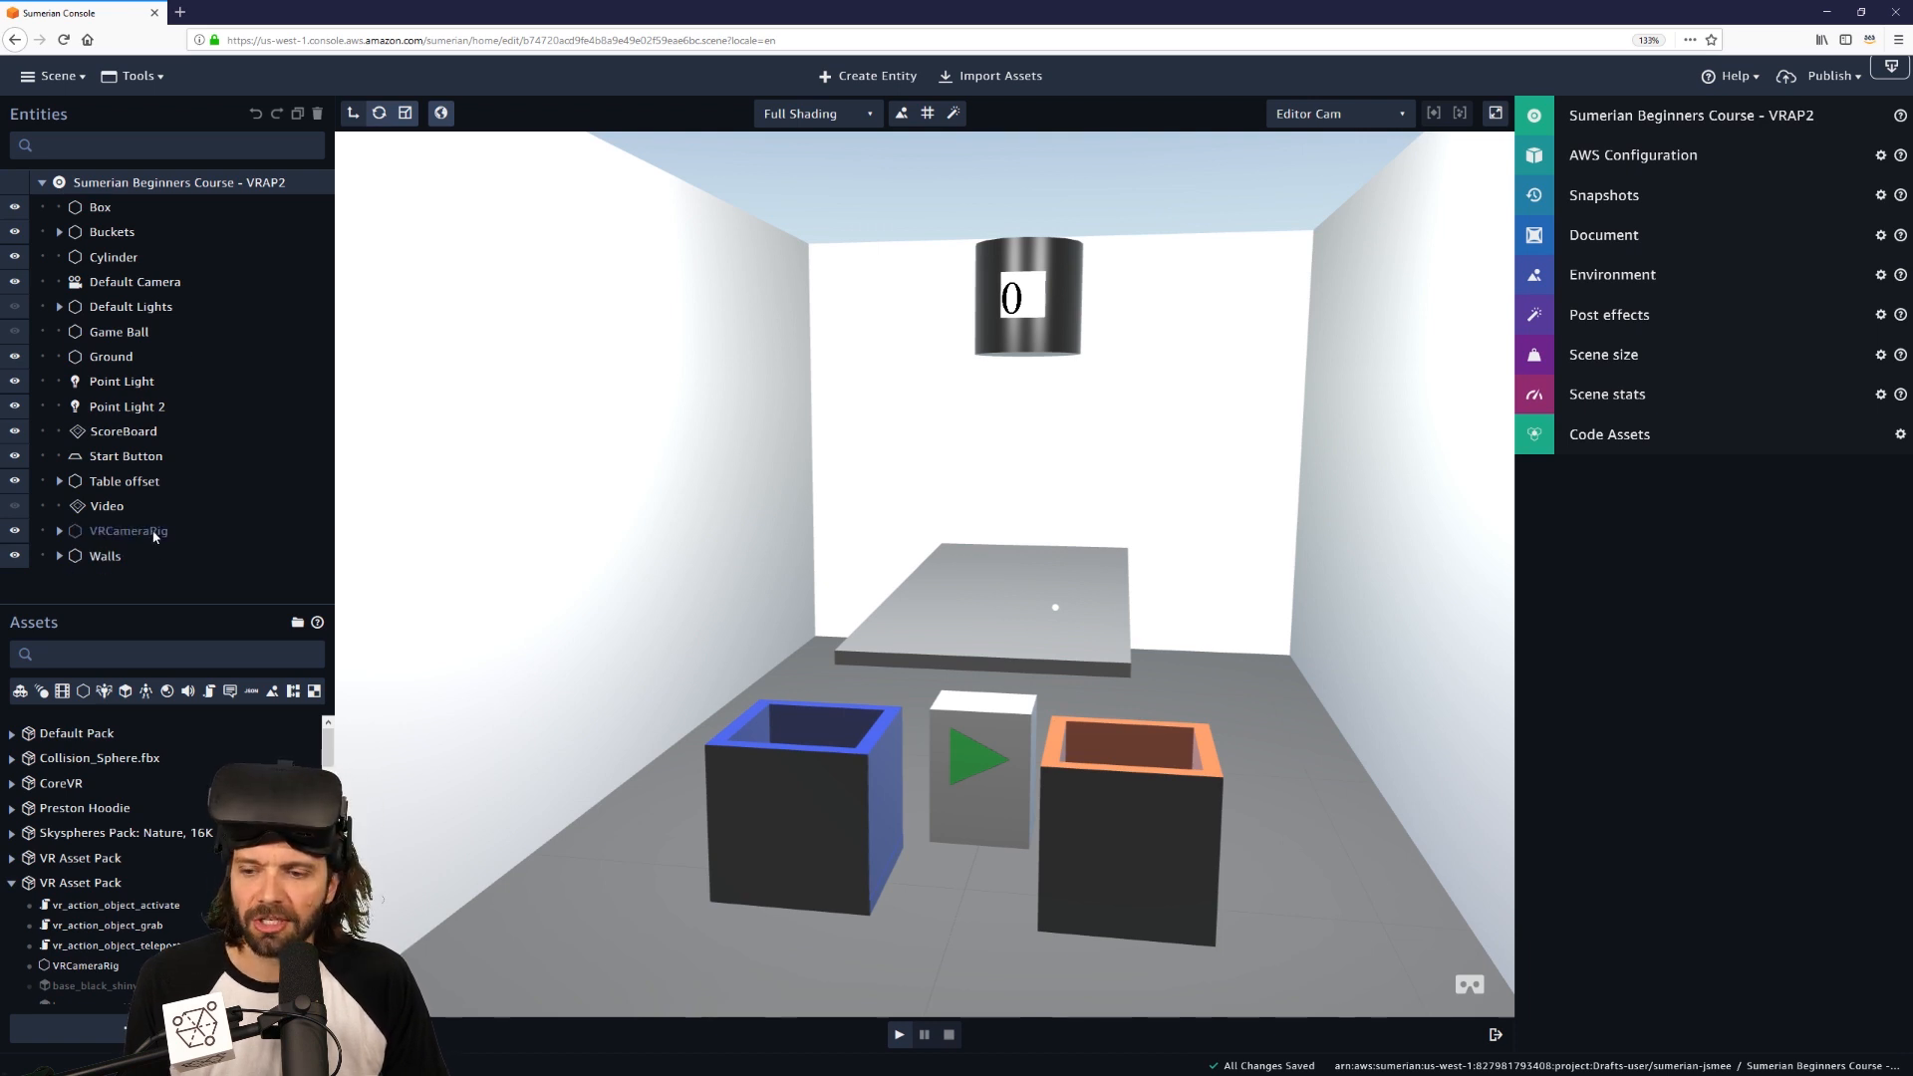
Review the VRCameraRig component settings, then launch the game room in play mode.
click(118, 534)
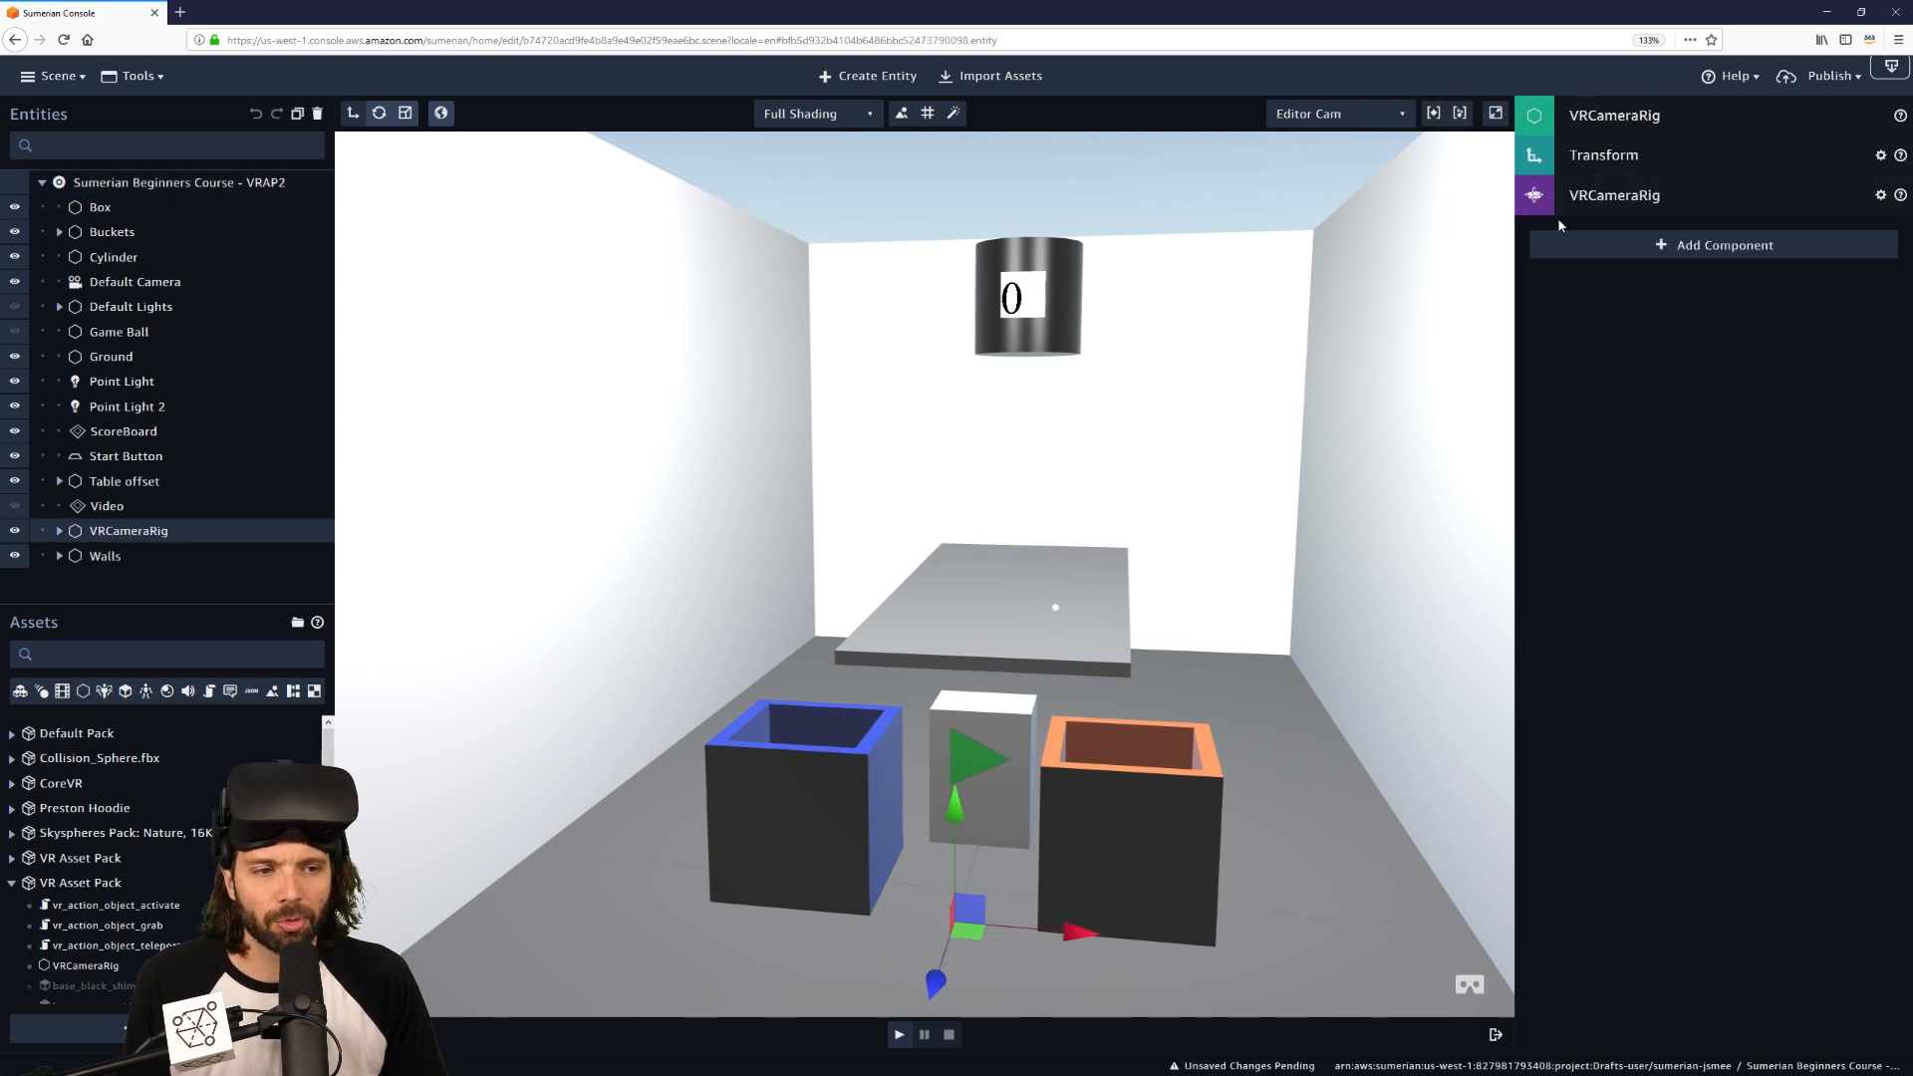
click(1686, 196)
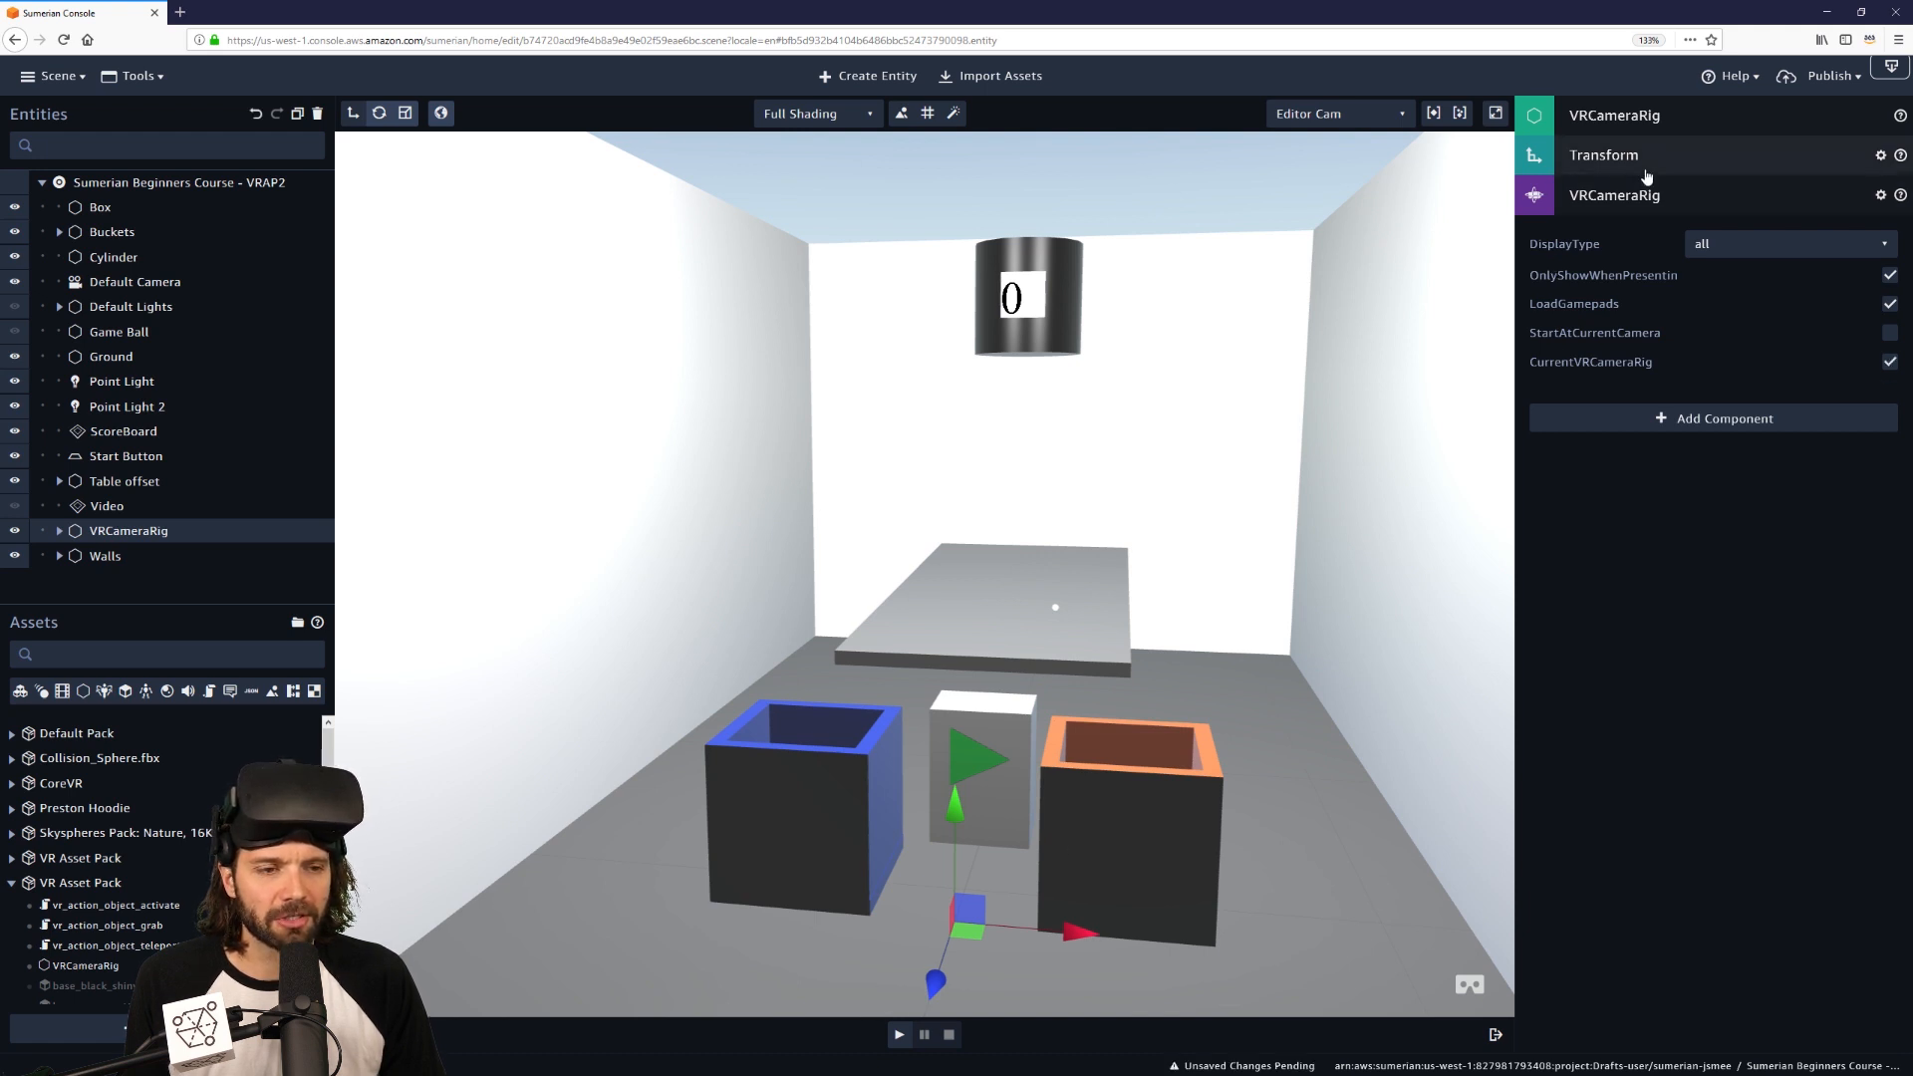
click(1665, 198)
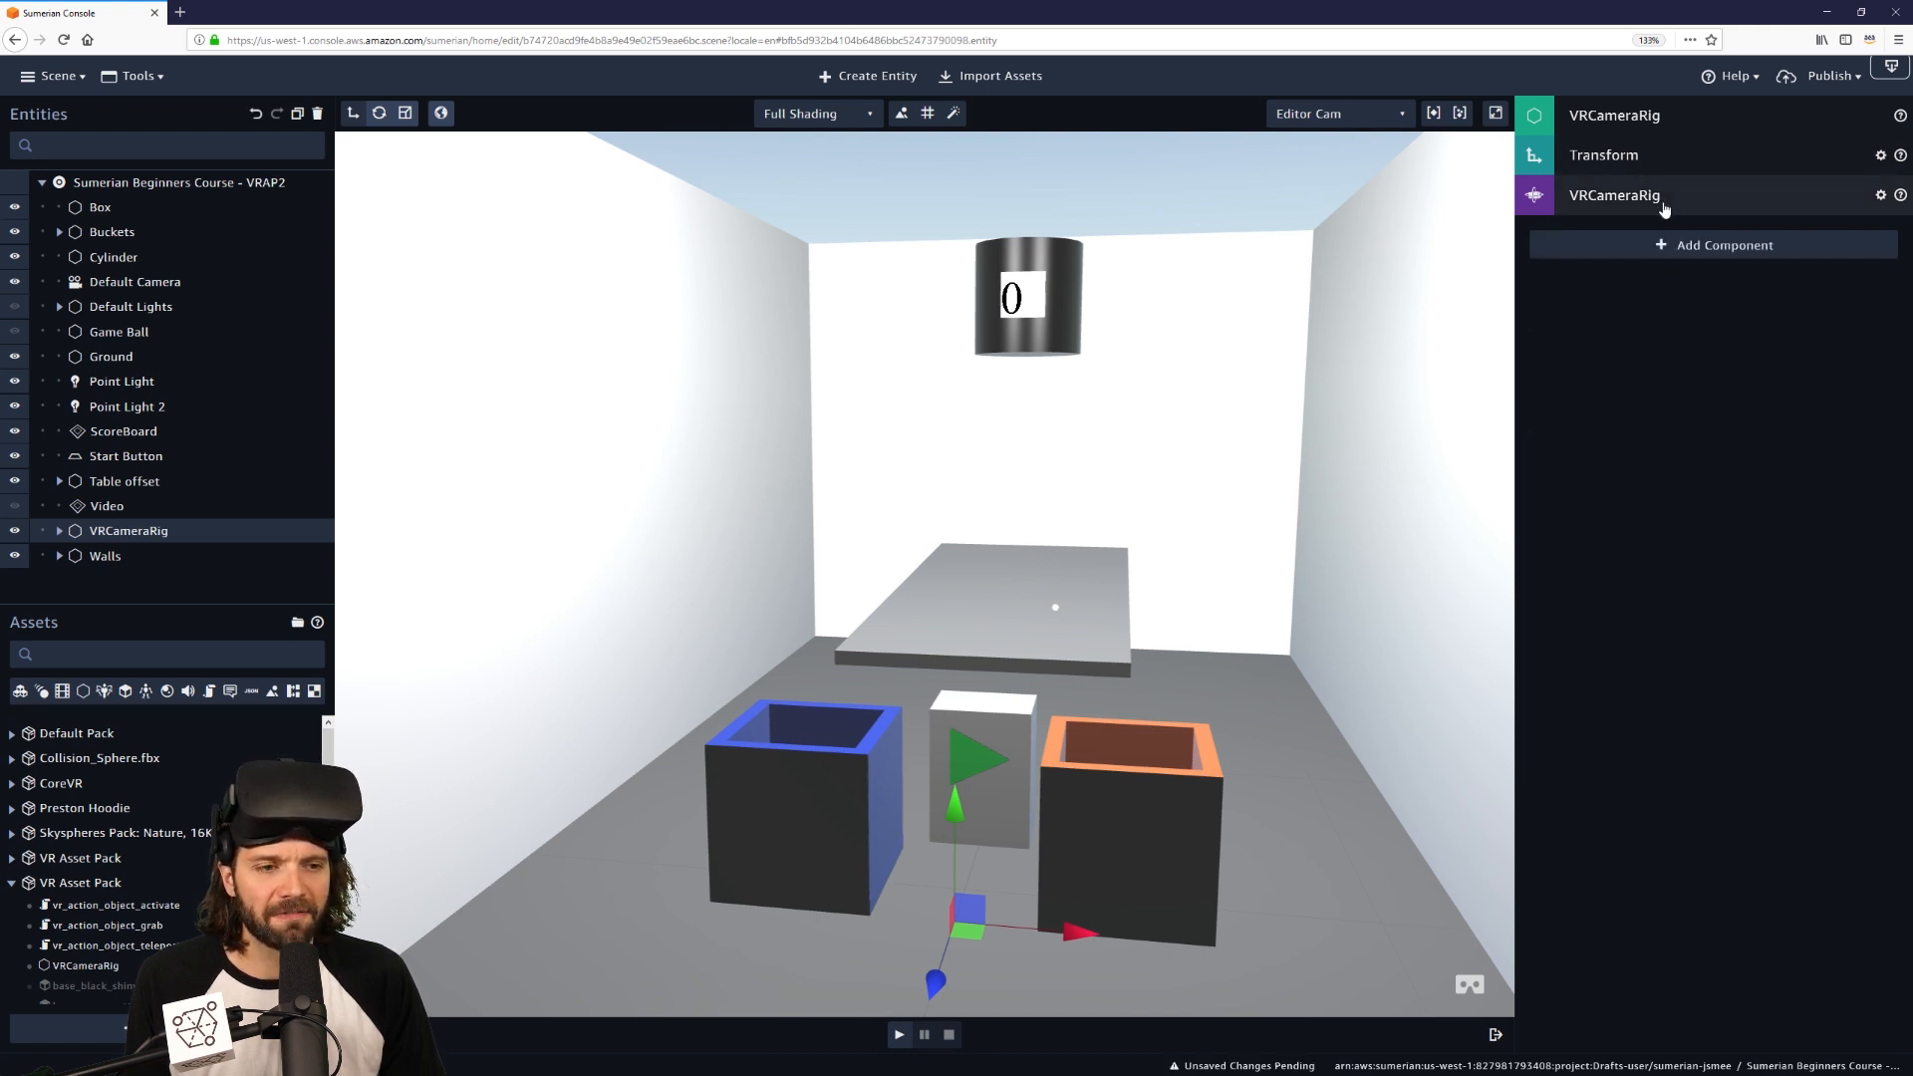
click(899, 1036)
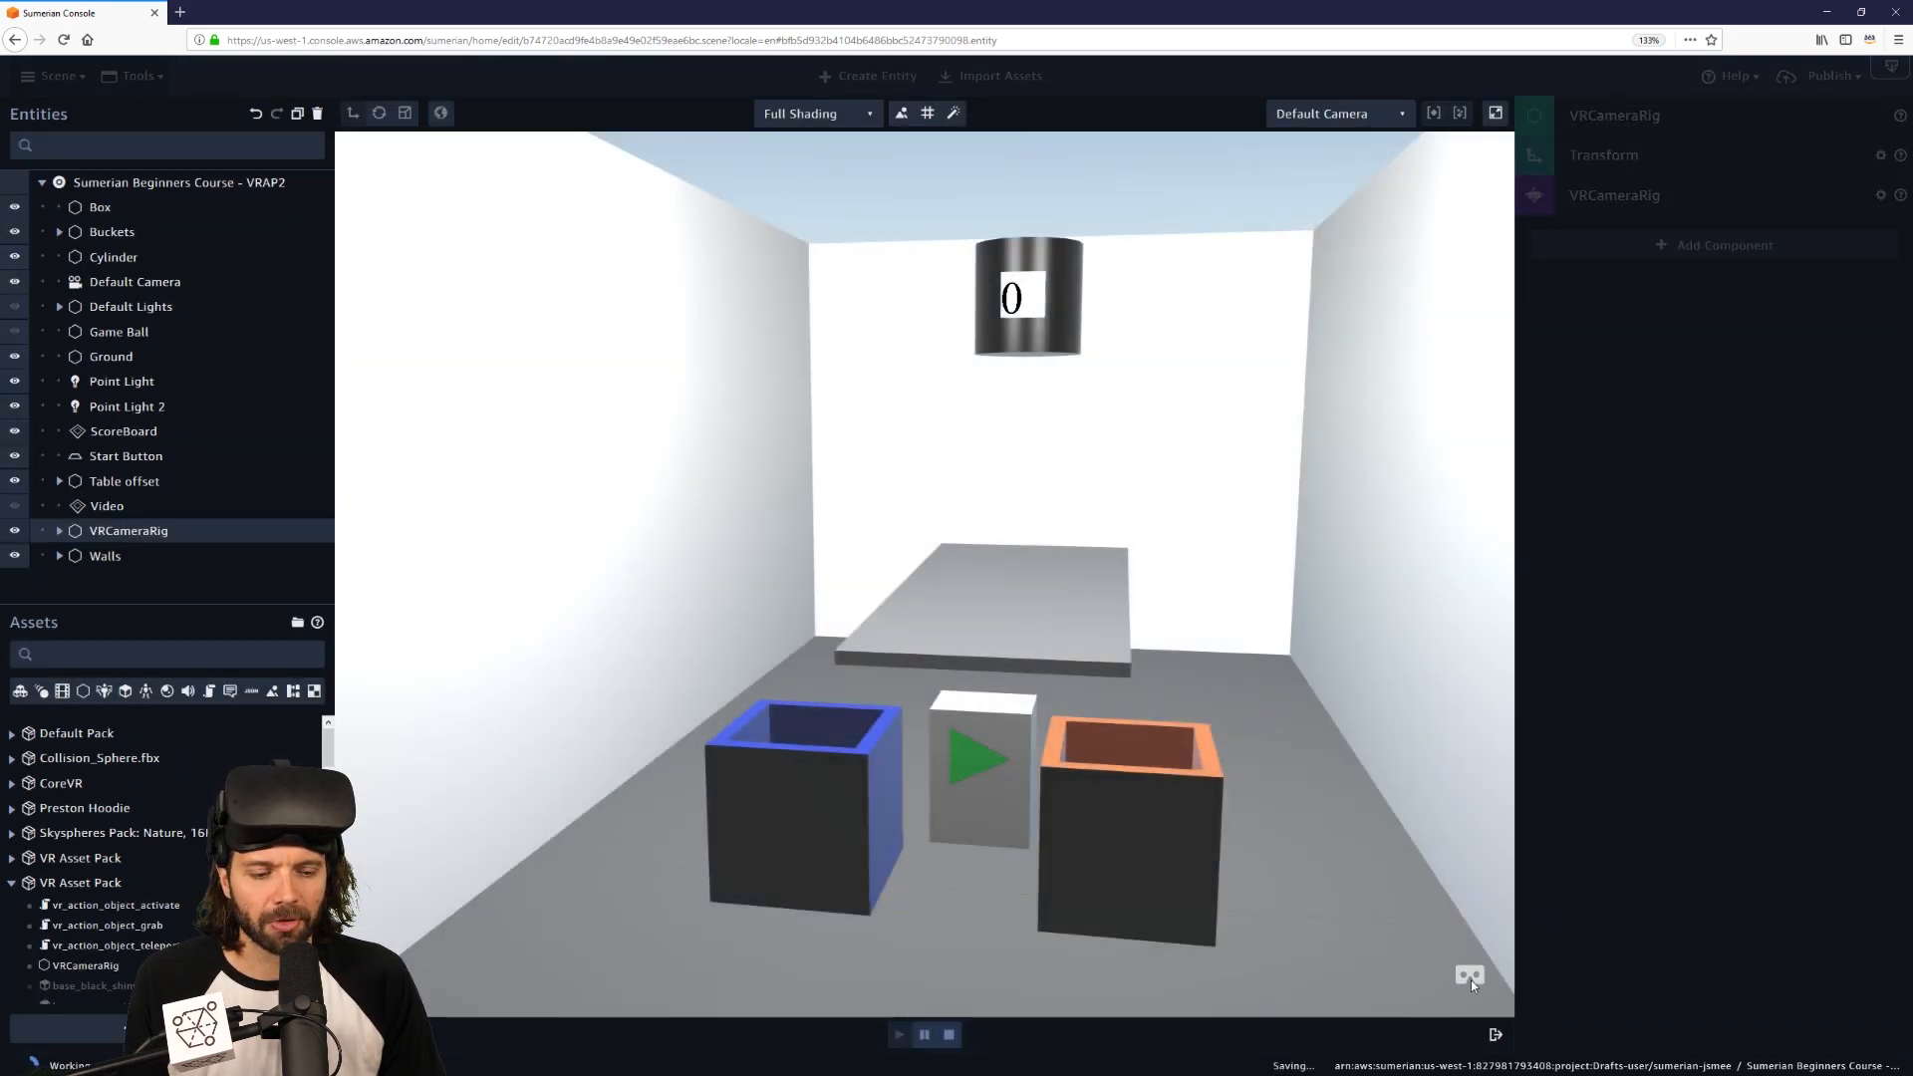
Switch the running scene to VR and throw the Game Ball until the scoreboard reads 4.
click(1470, 985)
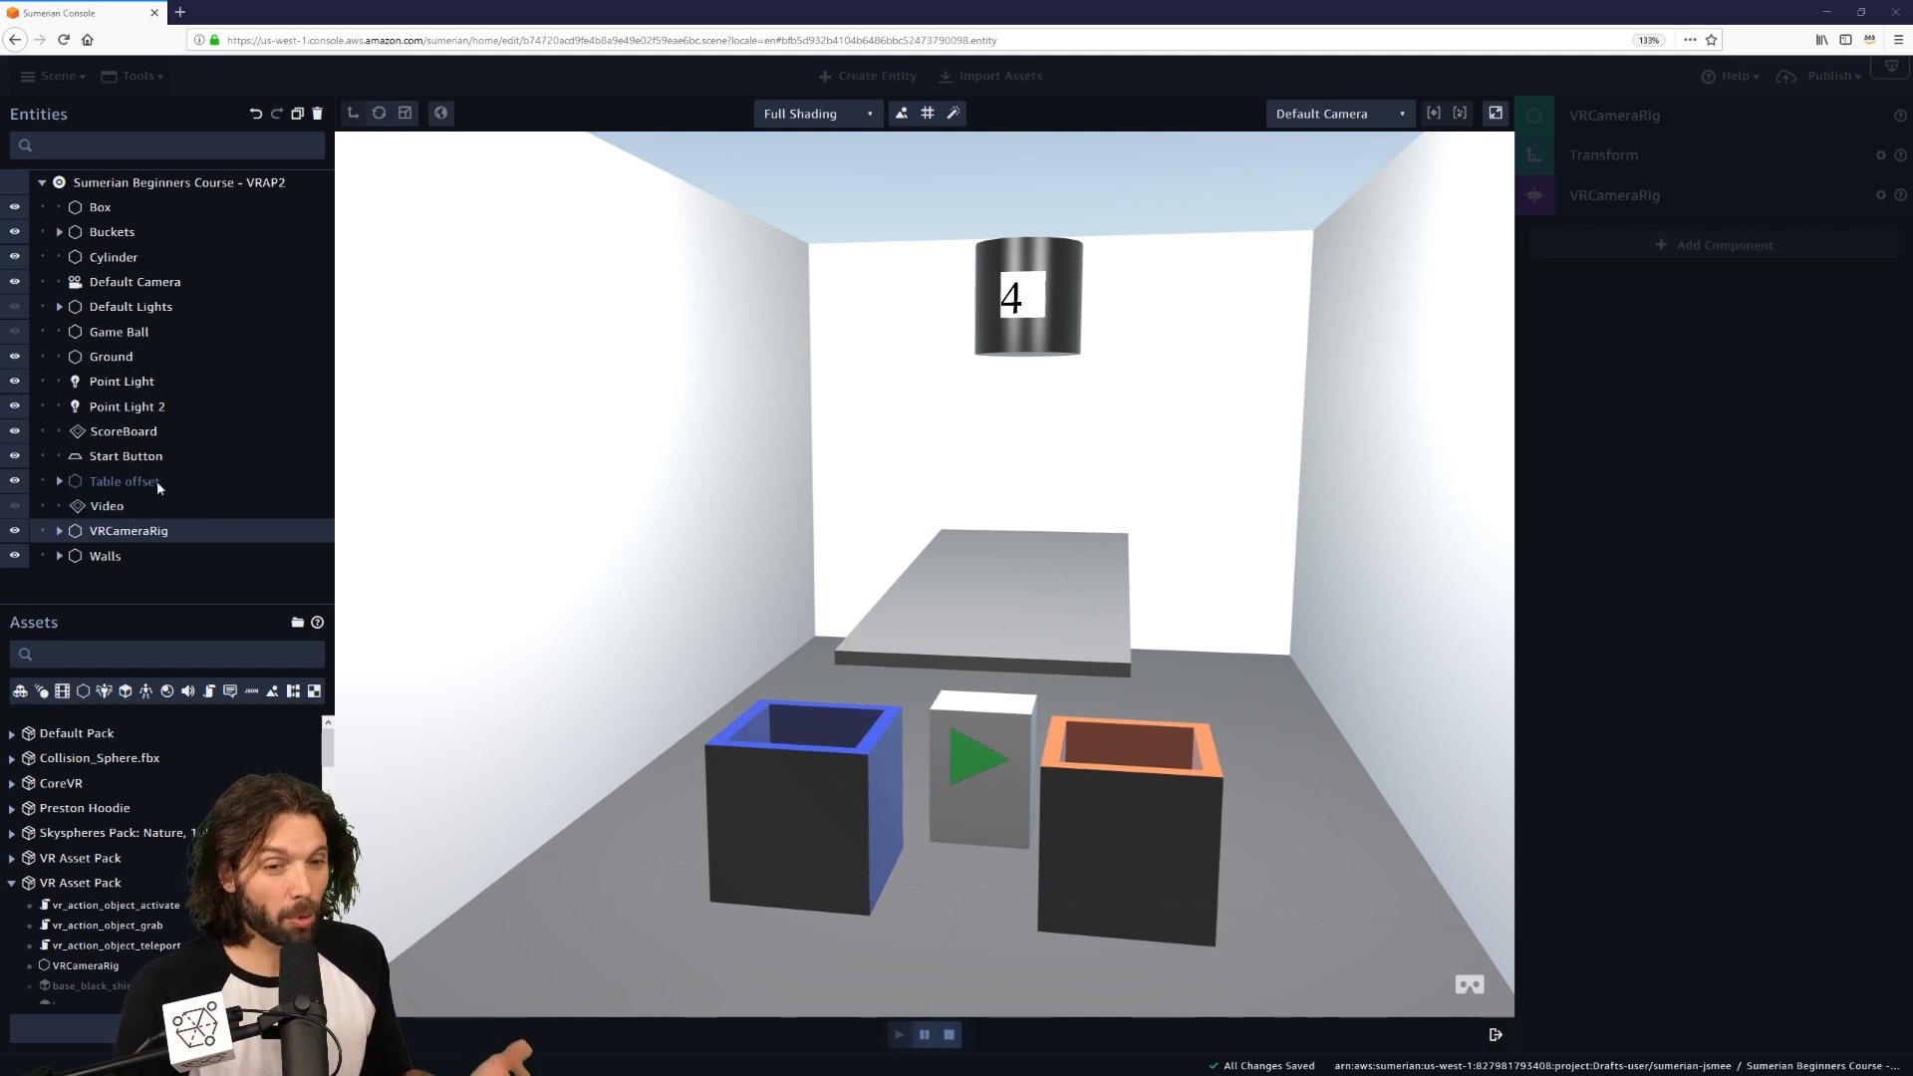
Stop the game and expand VRCameraRig's vr_pointer_settings in the Entities panel.
click(949, 1035)
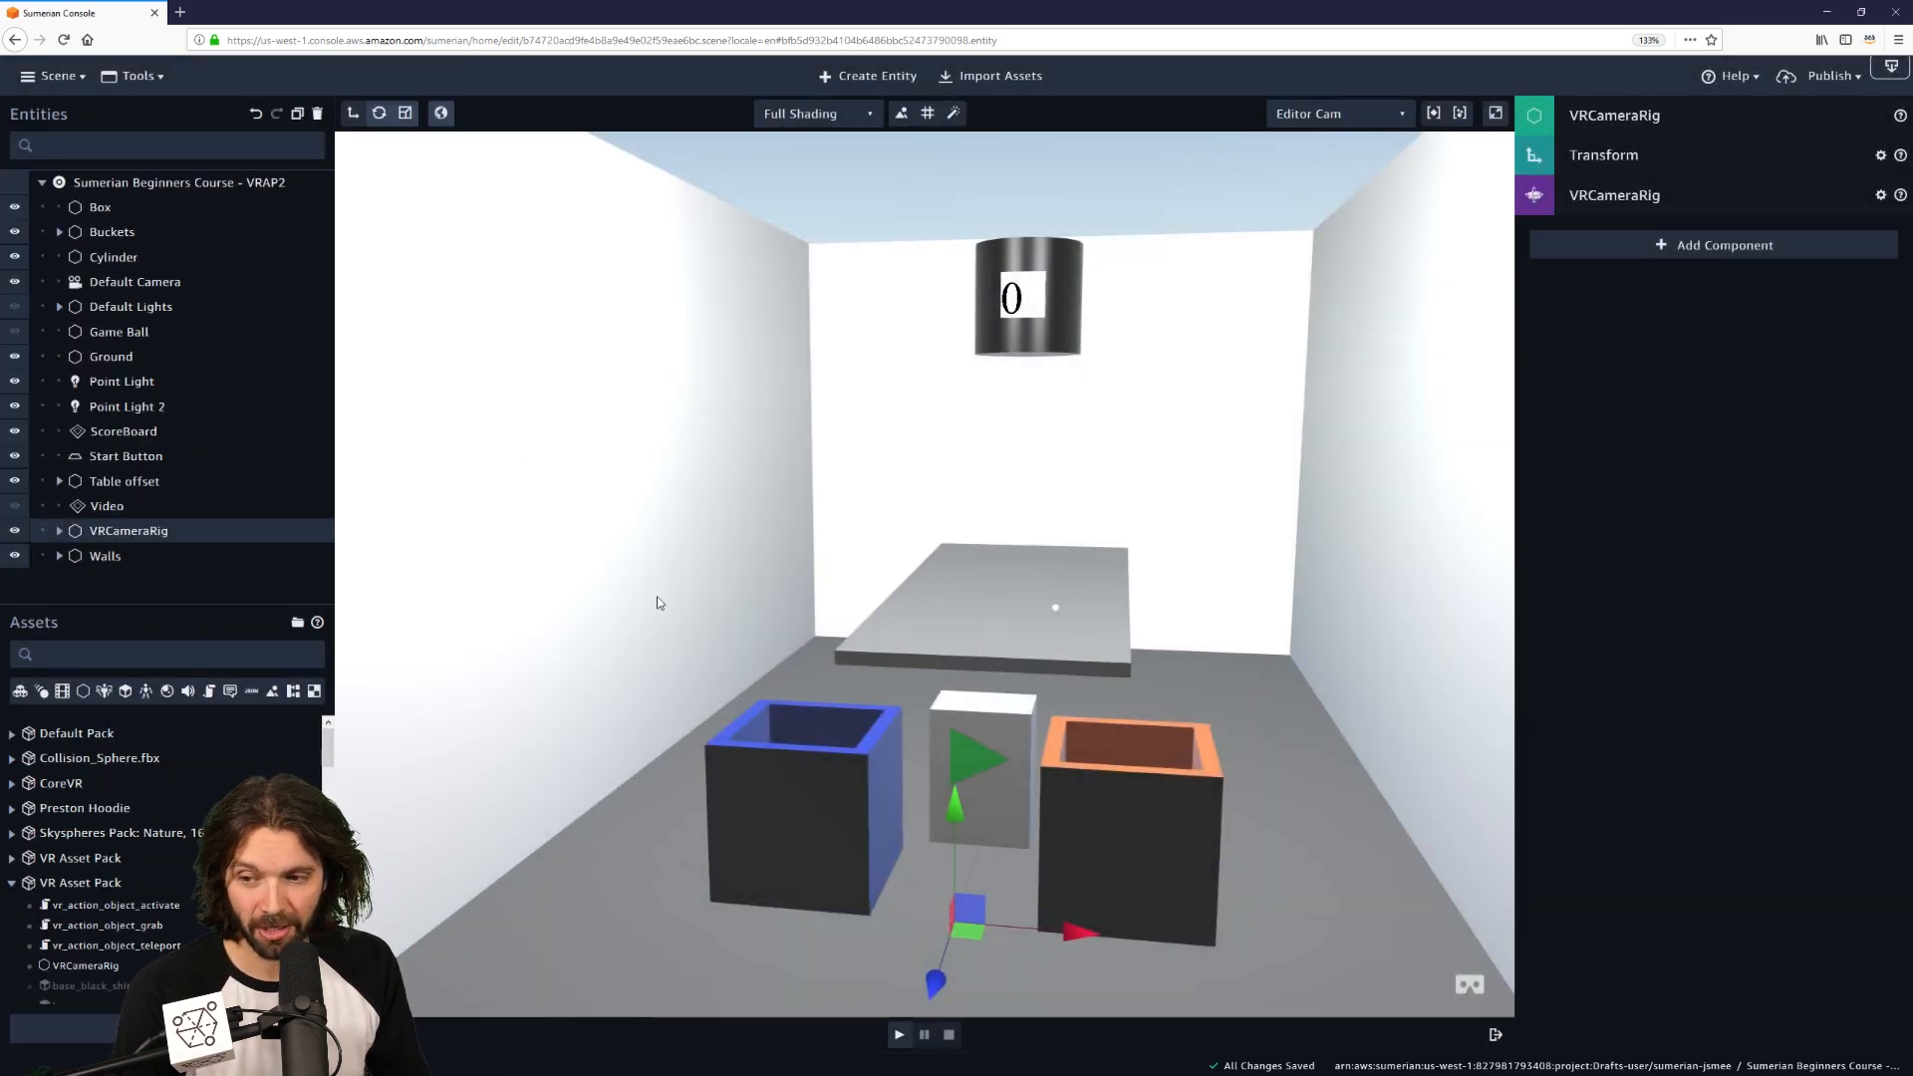
click(59, 531)
scroll(141, 558, down, 1)
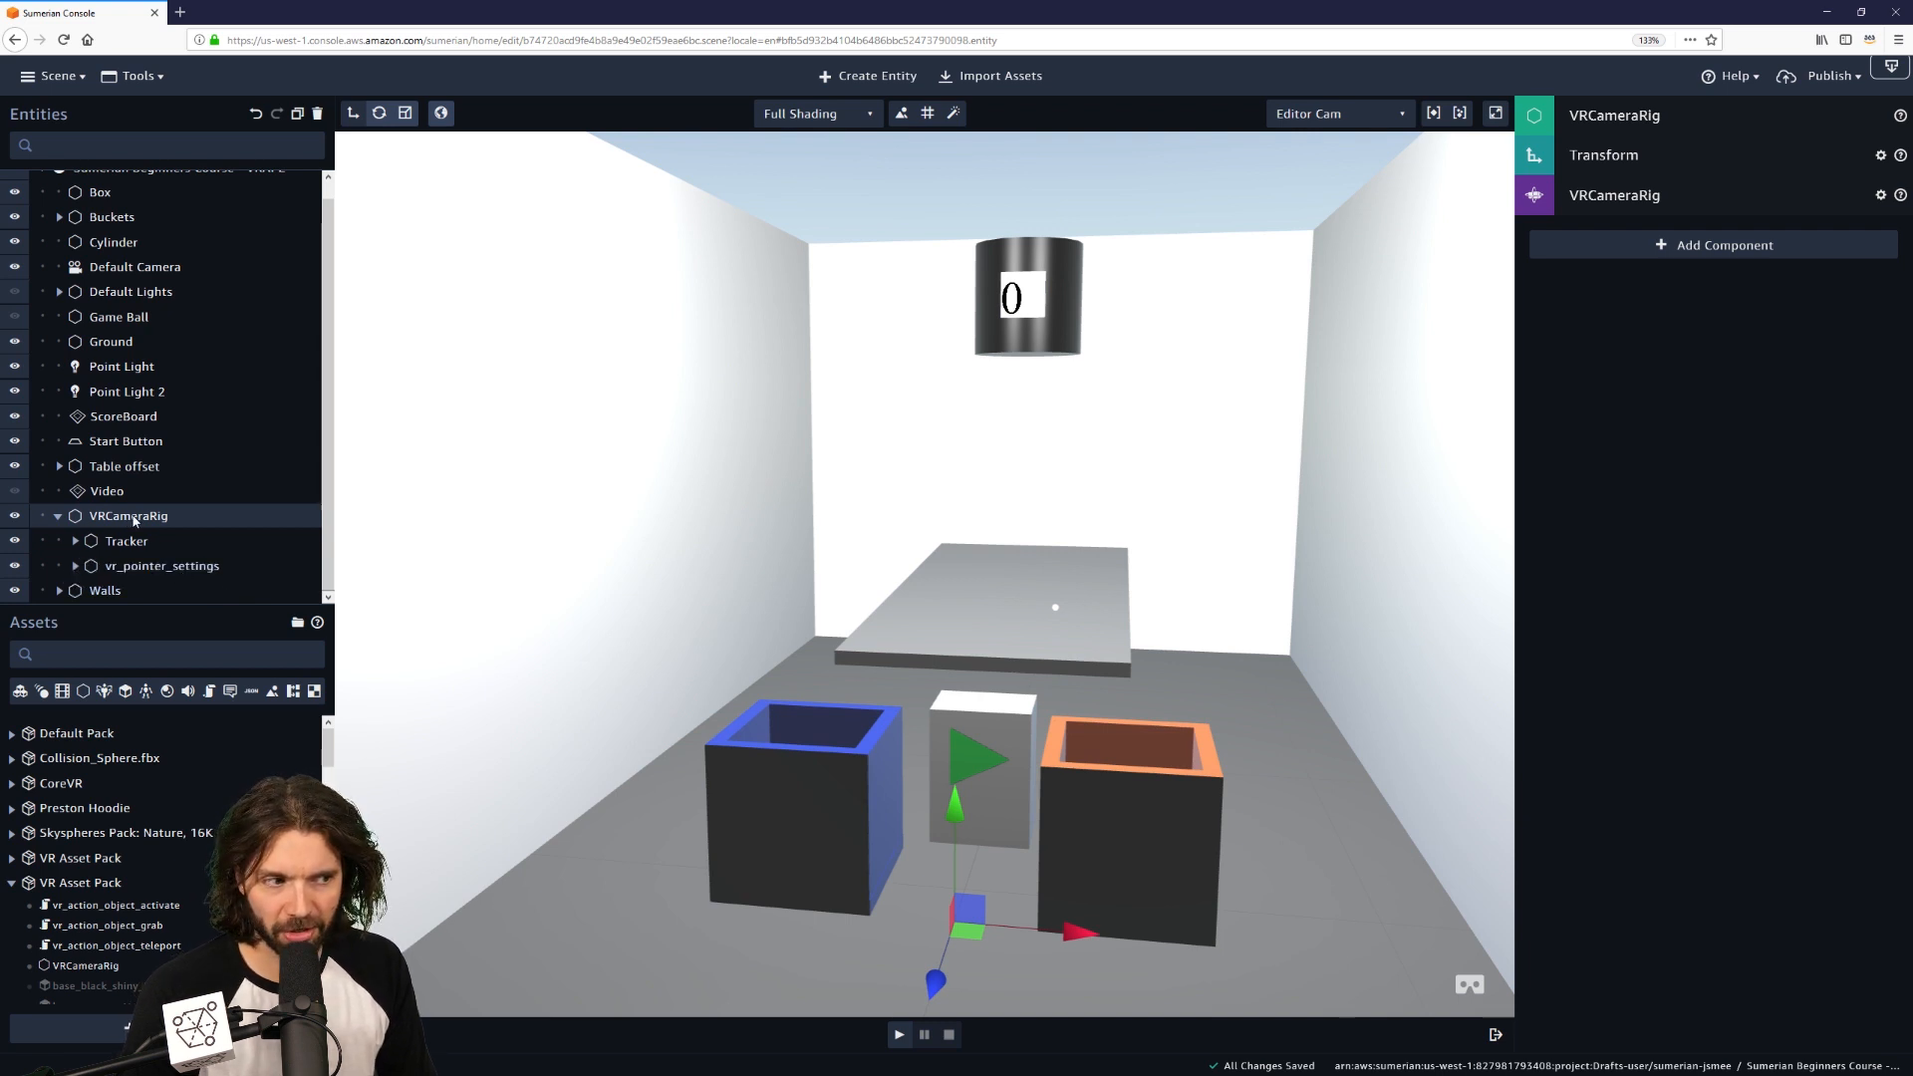
click(77, 567)
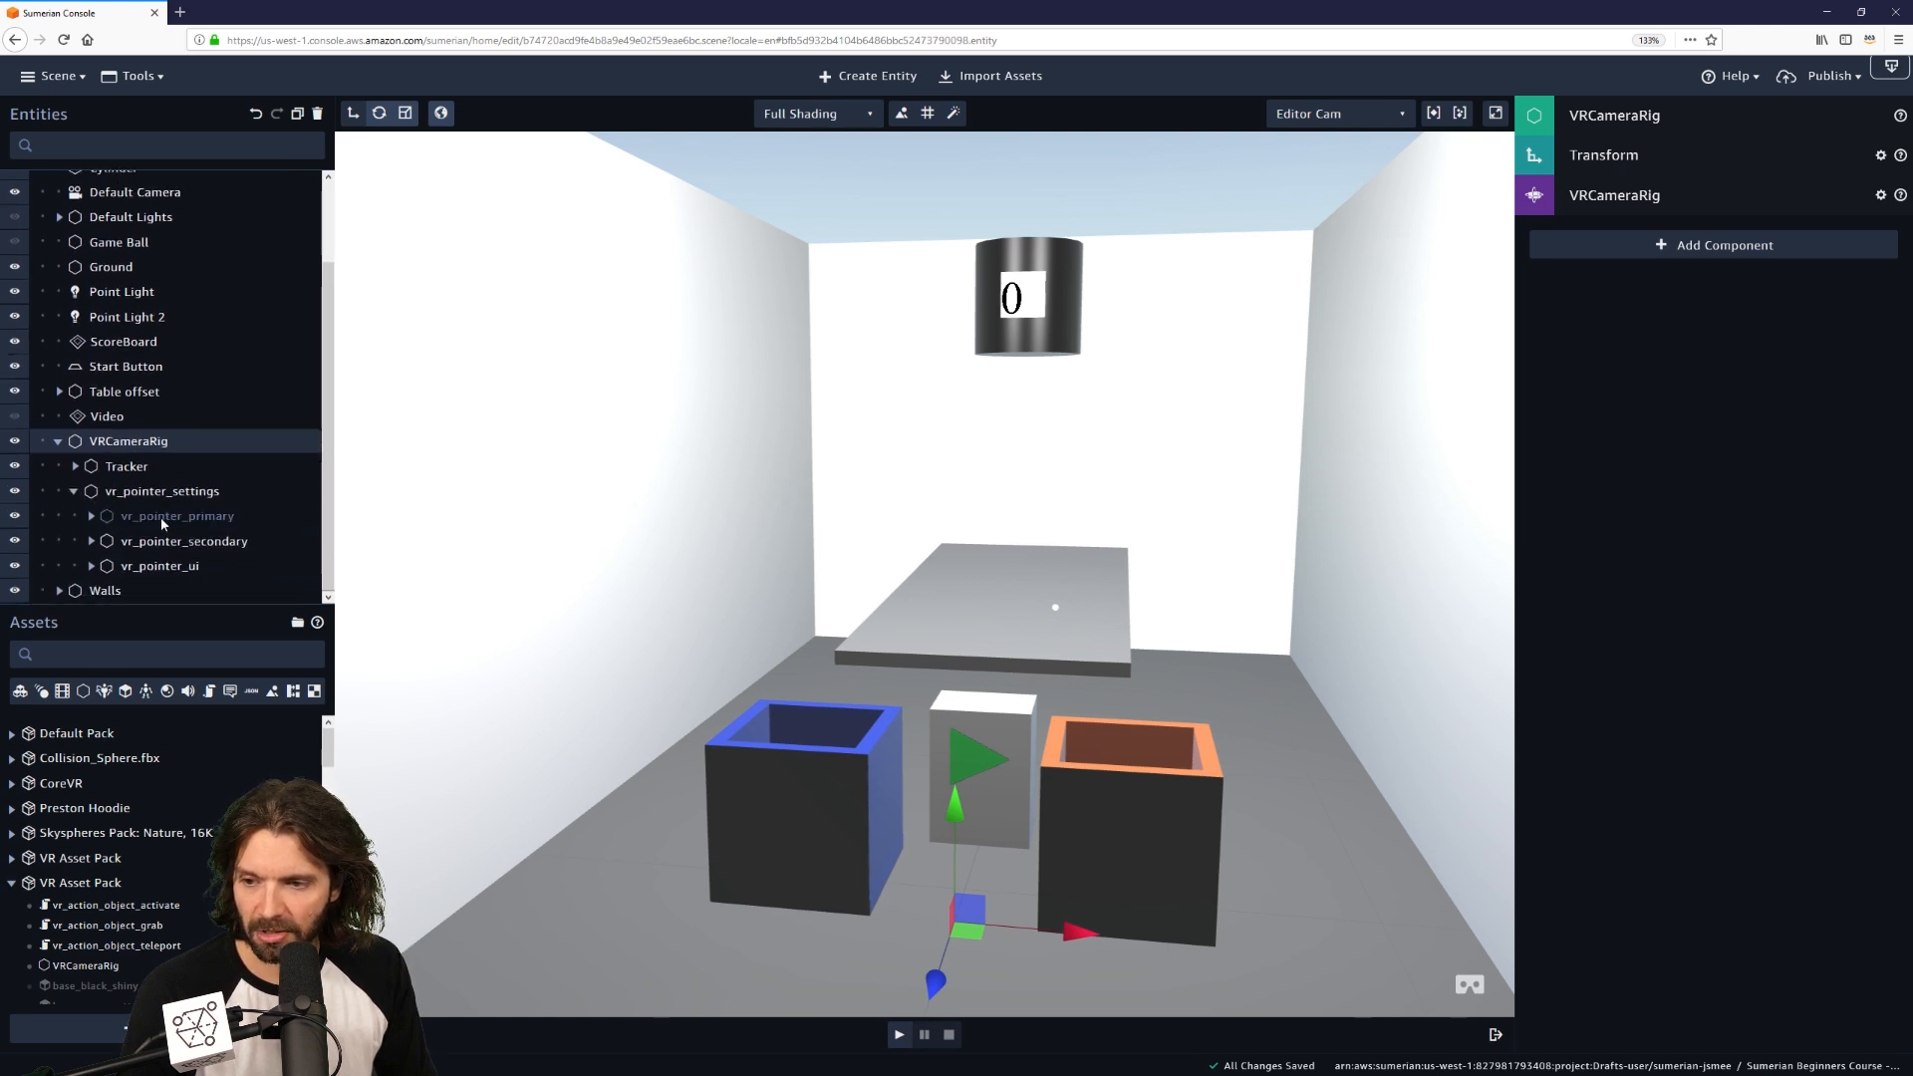
Inspect the Script components on vr_pointer_primary and vr_pointer_secondary.
click(163, 518)
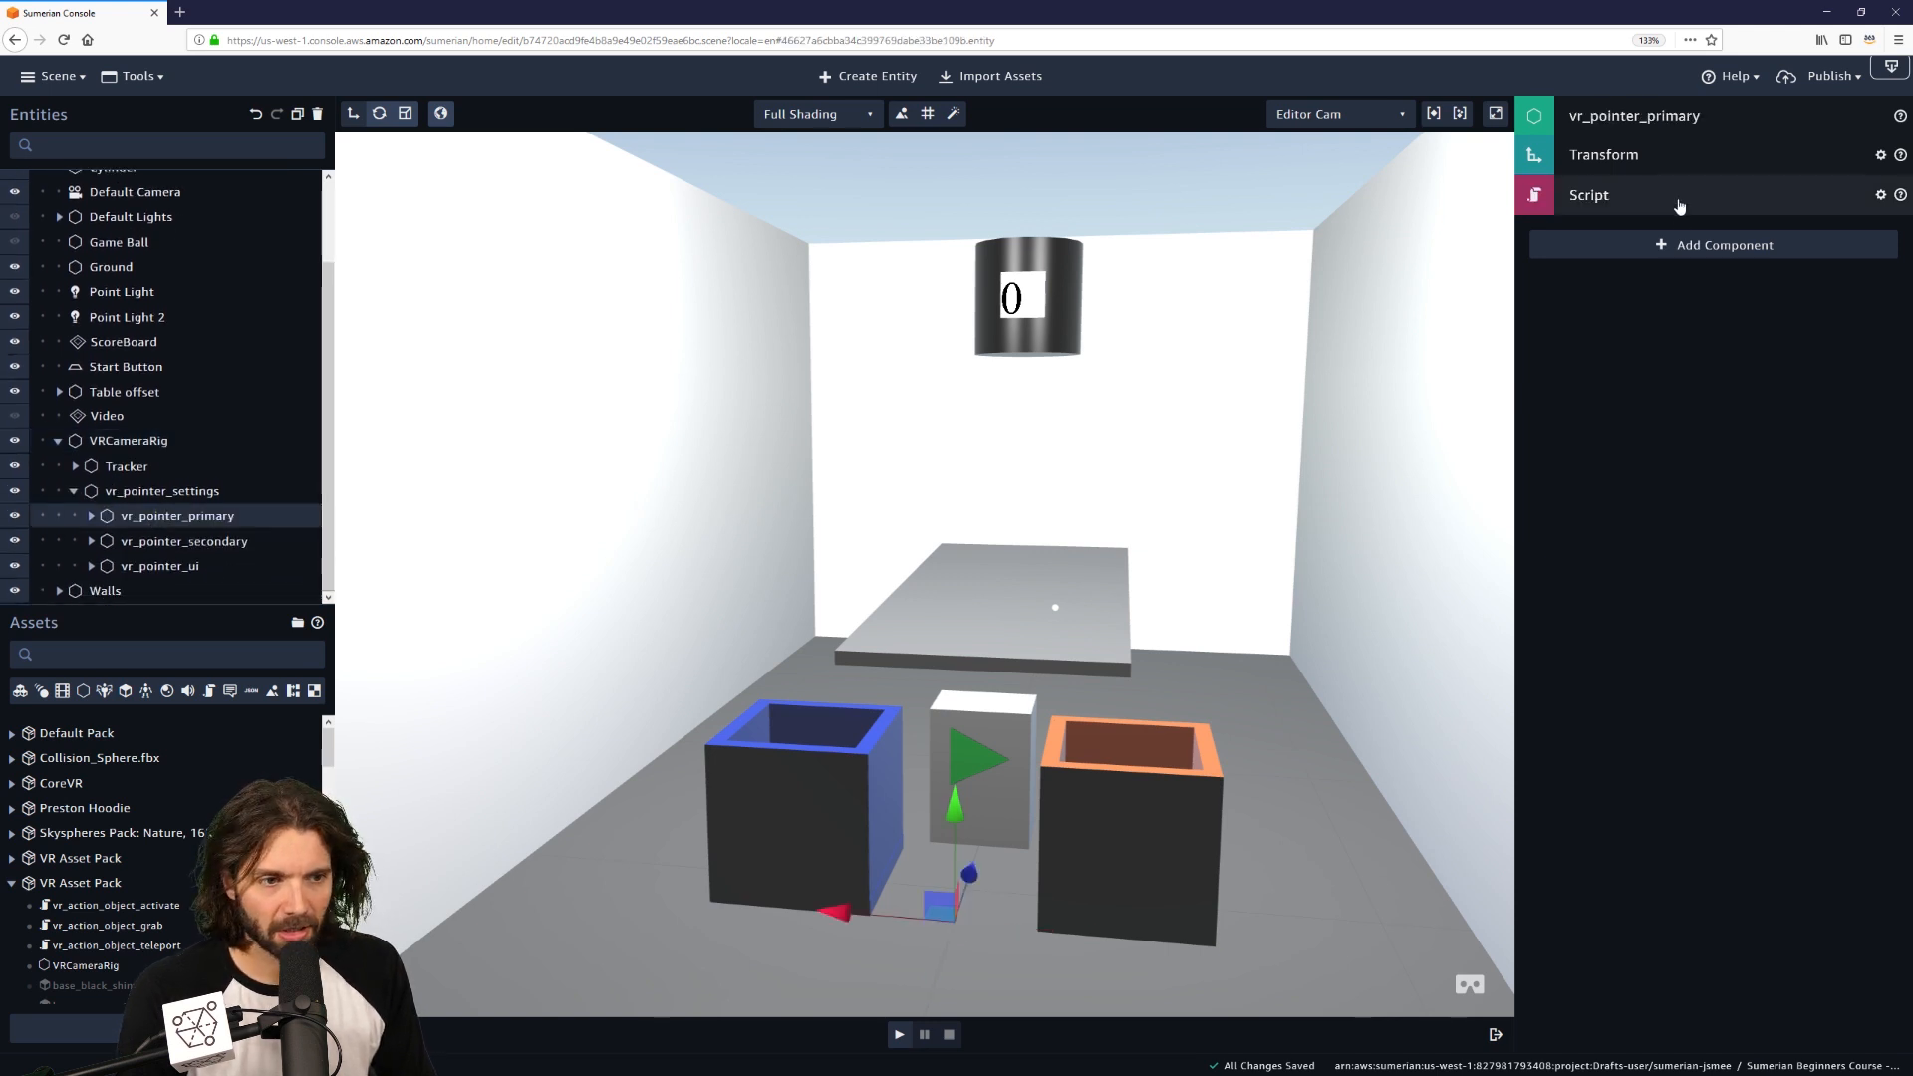
click(1606, 198)
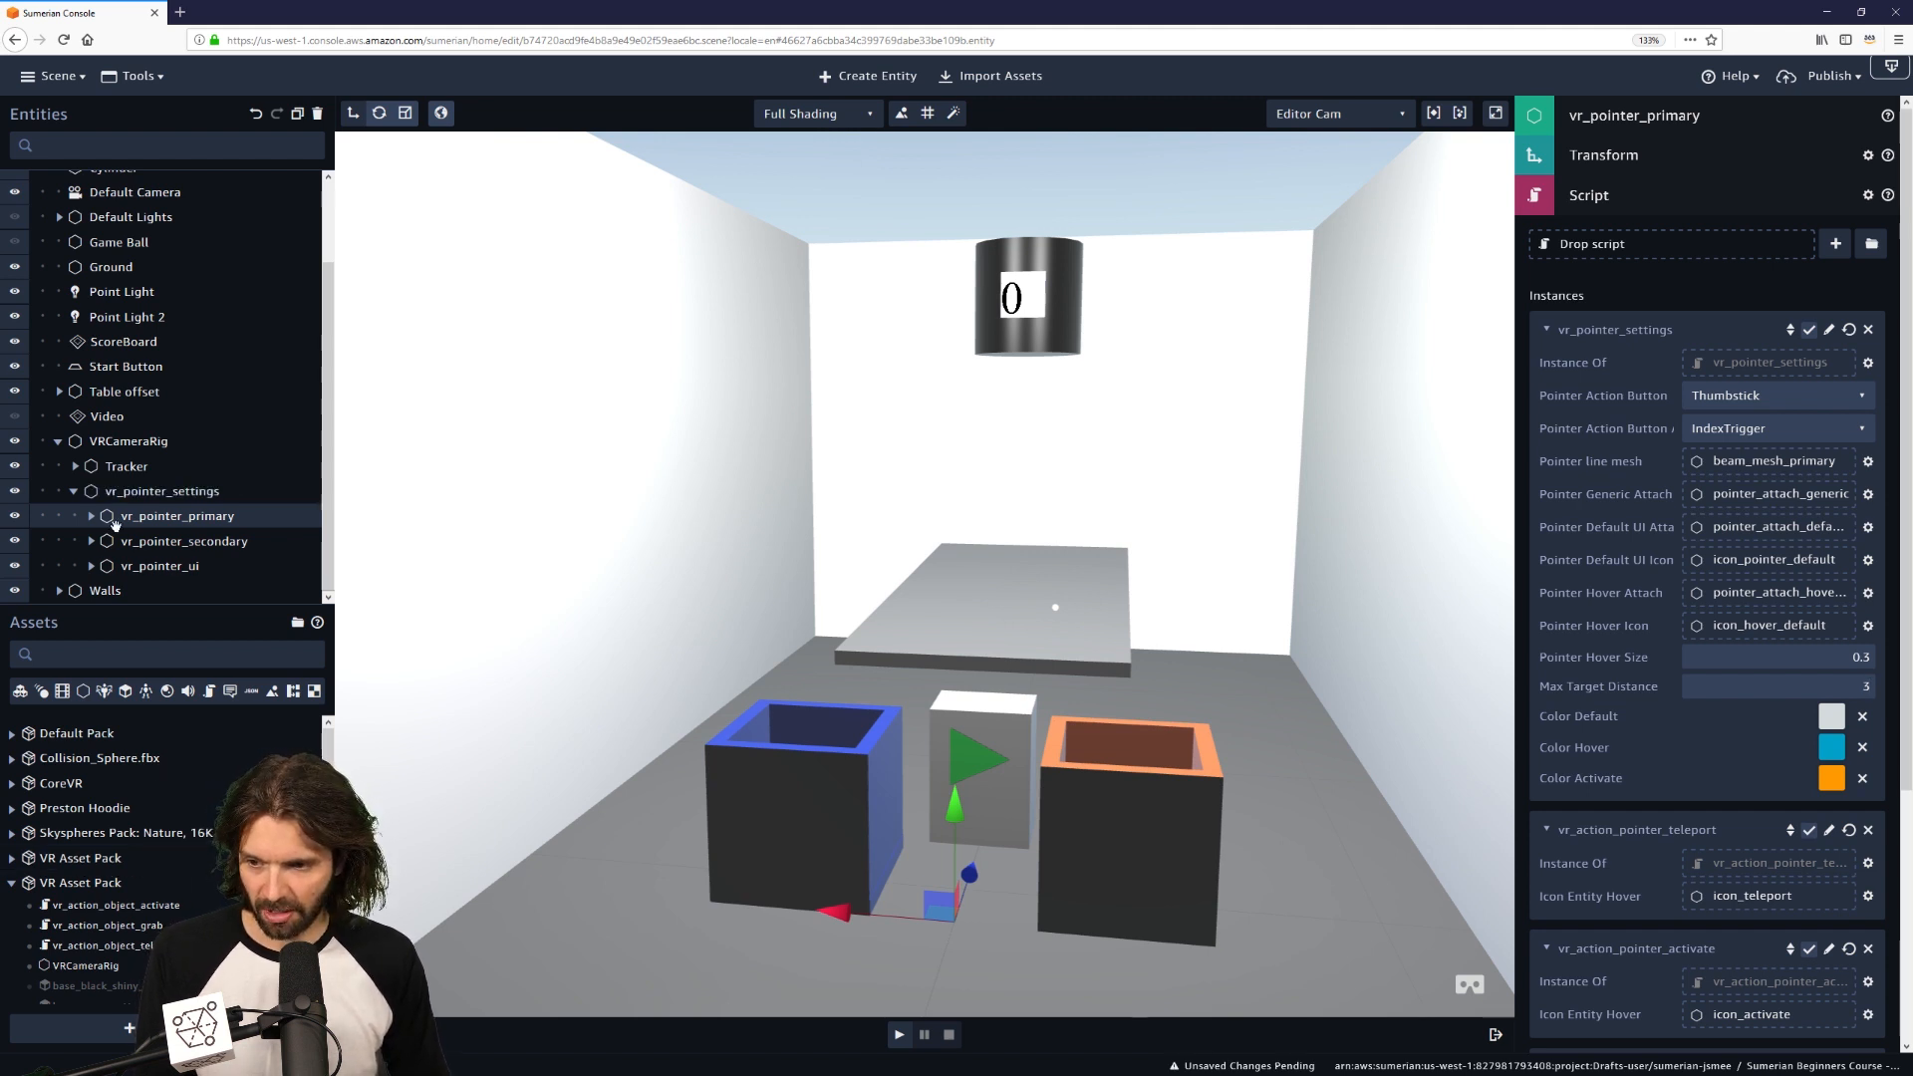
click(191, 546)
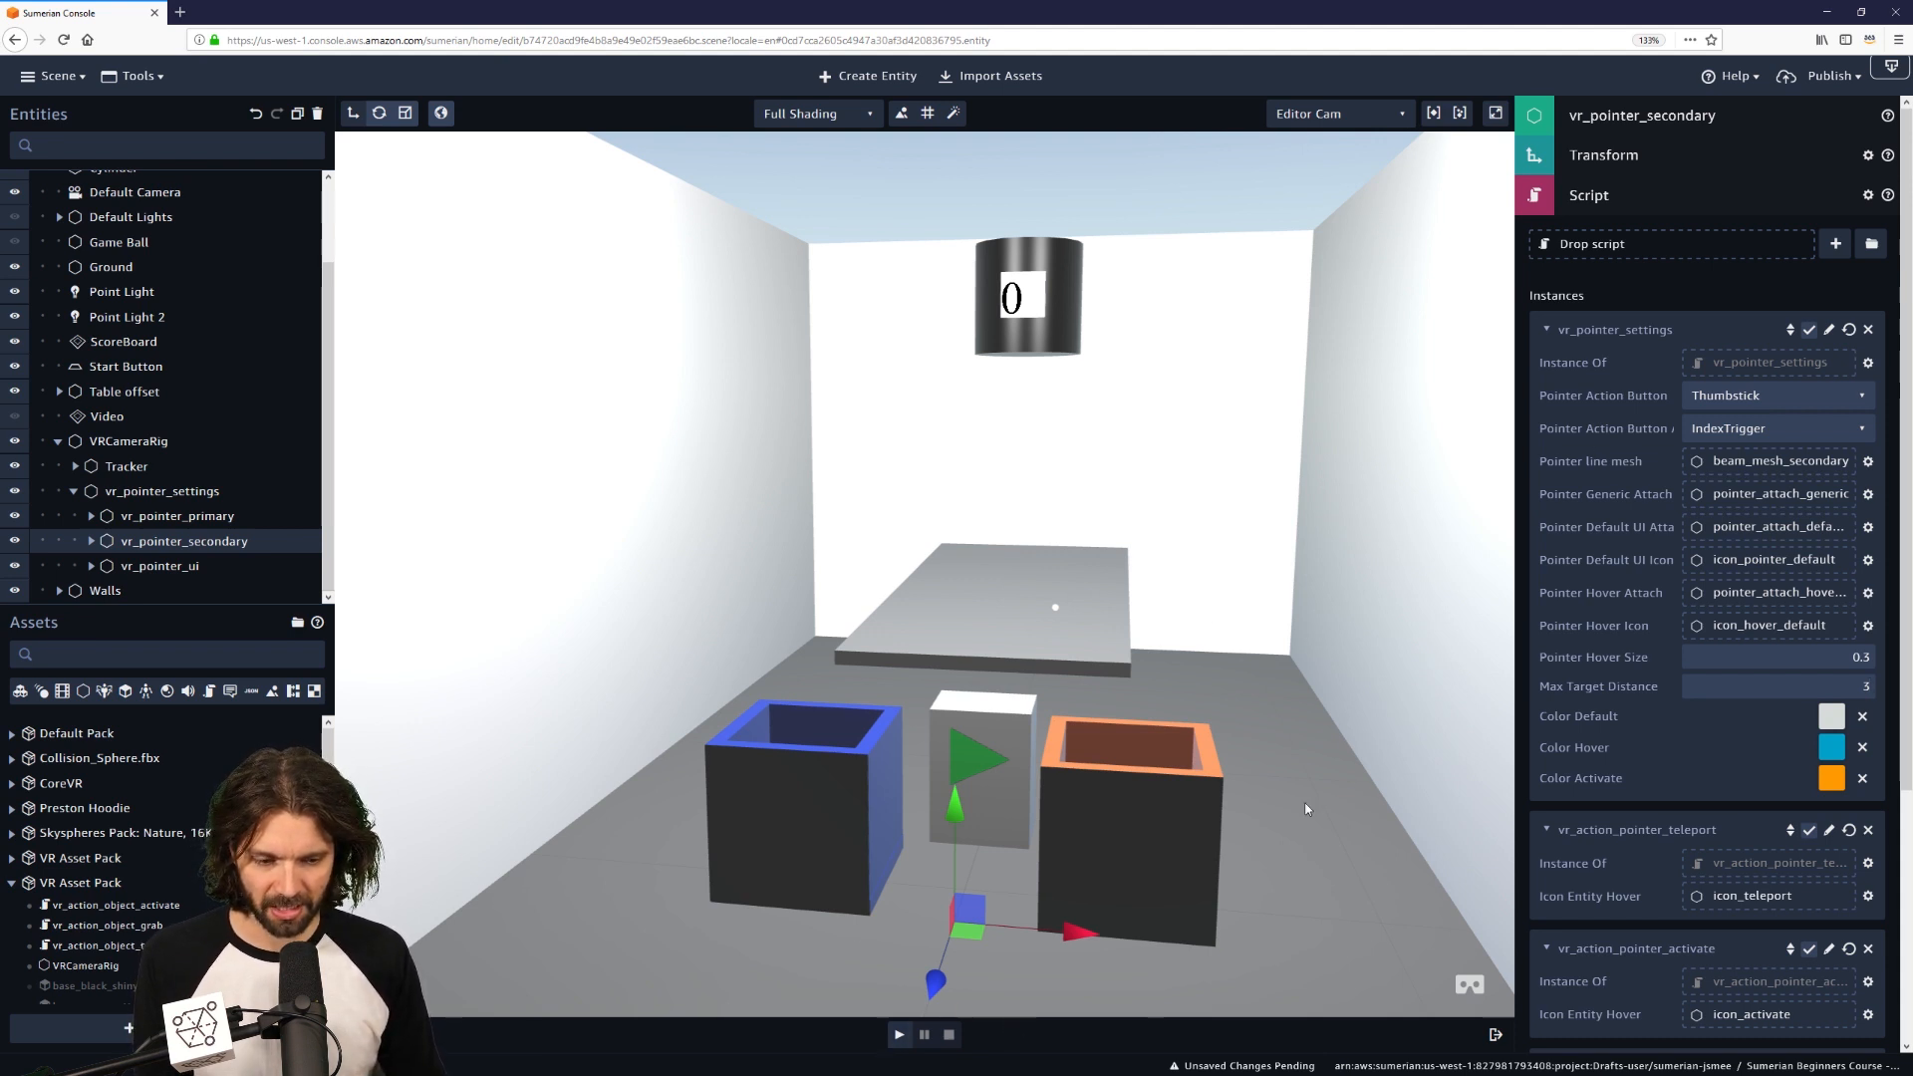
click(1614, 197)
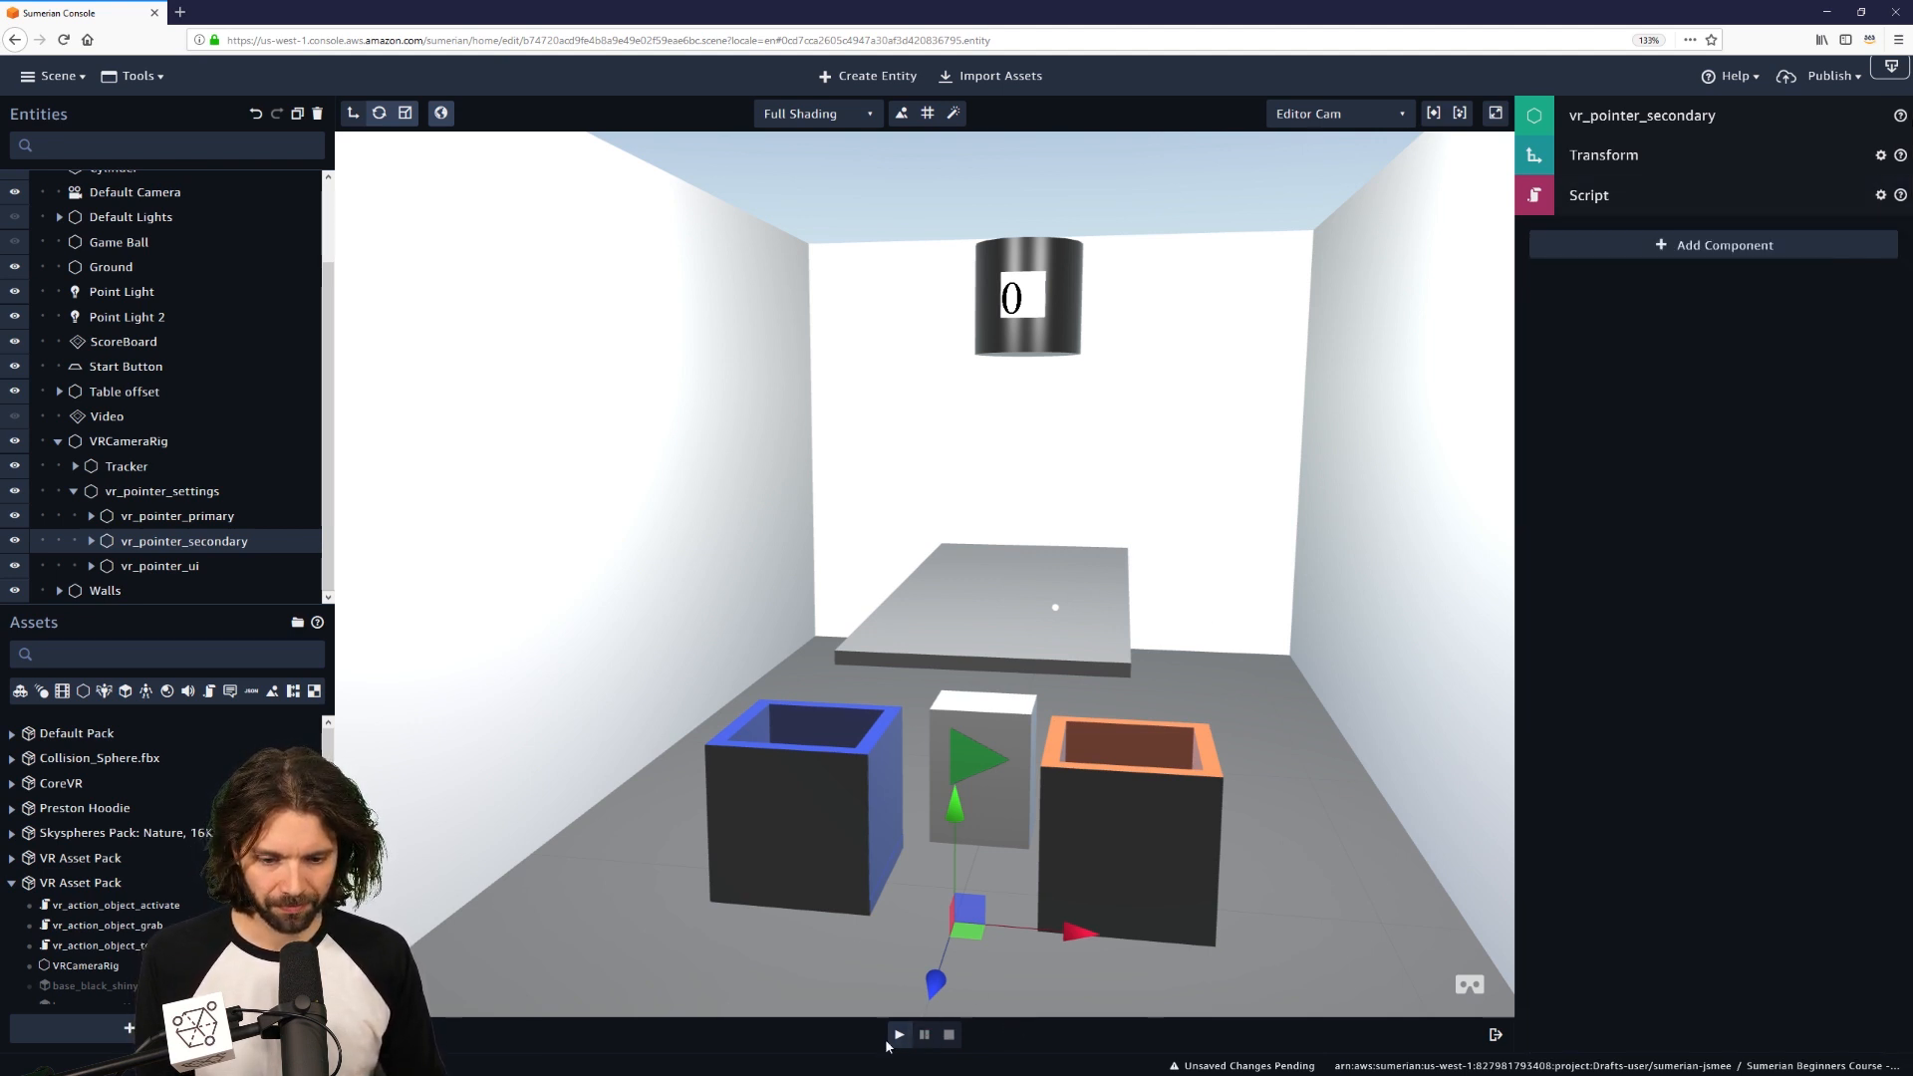